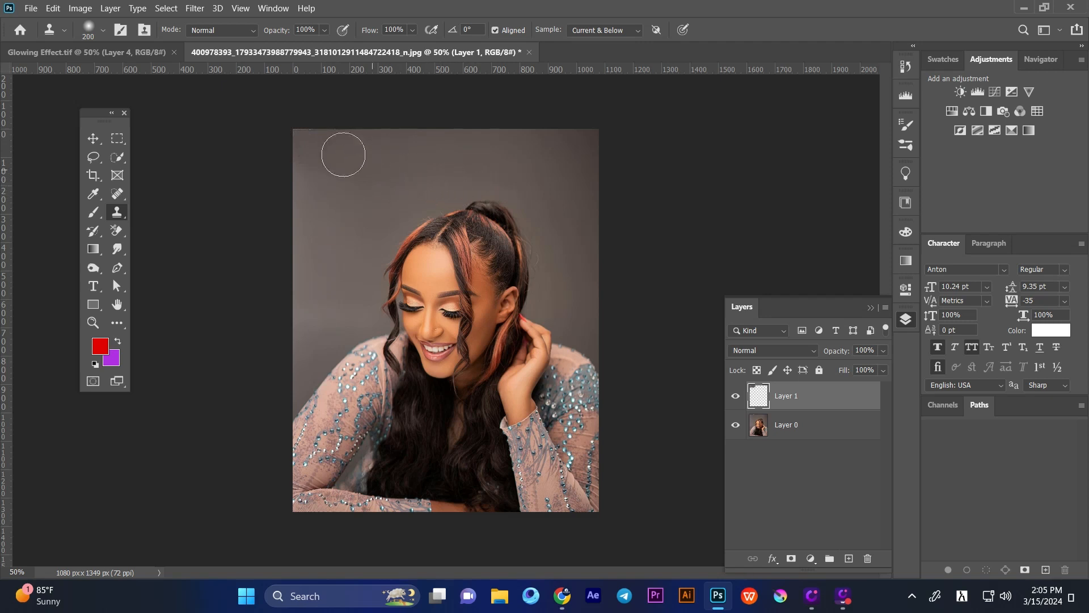
# - Toggle the visibility of the retouch layer to compare the photo with and without the logo removal
pyautogui.press('v')
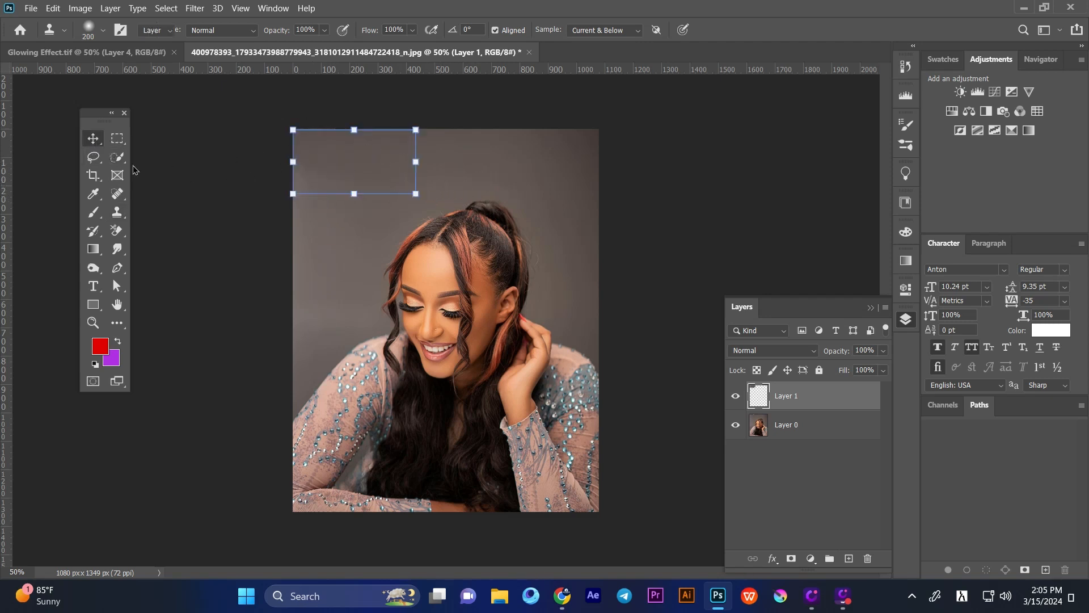
pyautogui.click(735, 397)
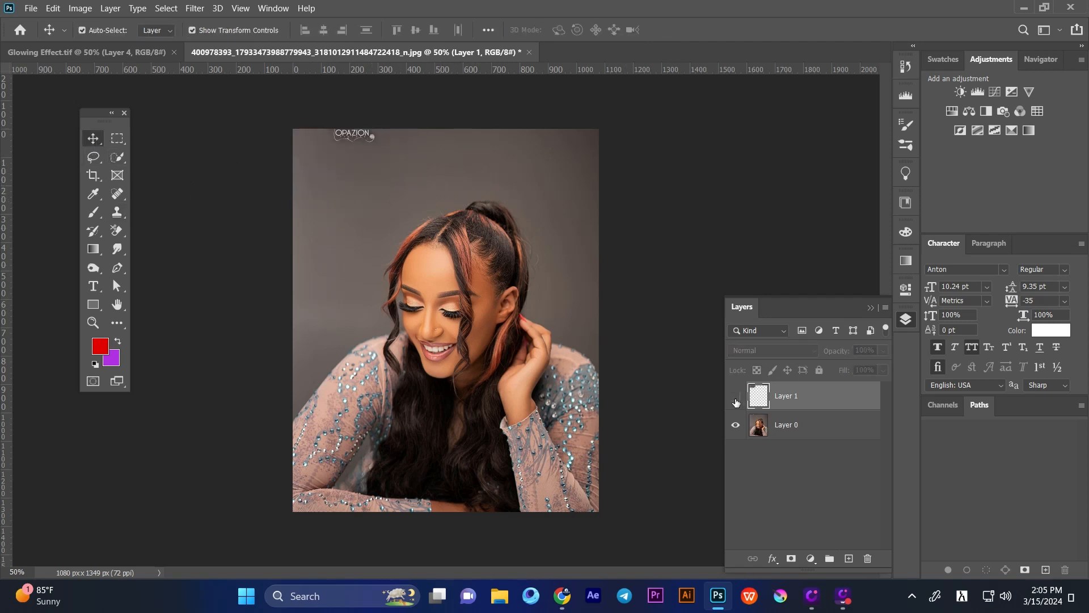
pyautogui.click(736, 397)
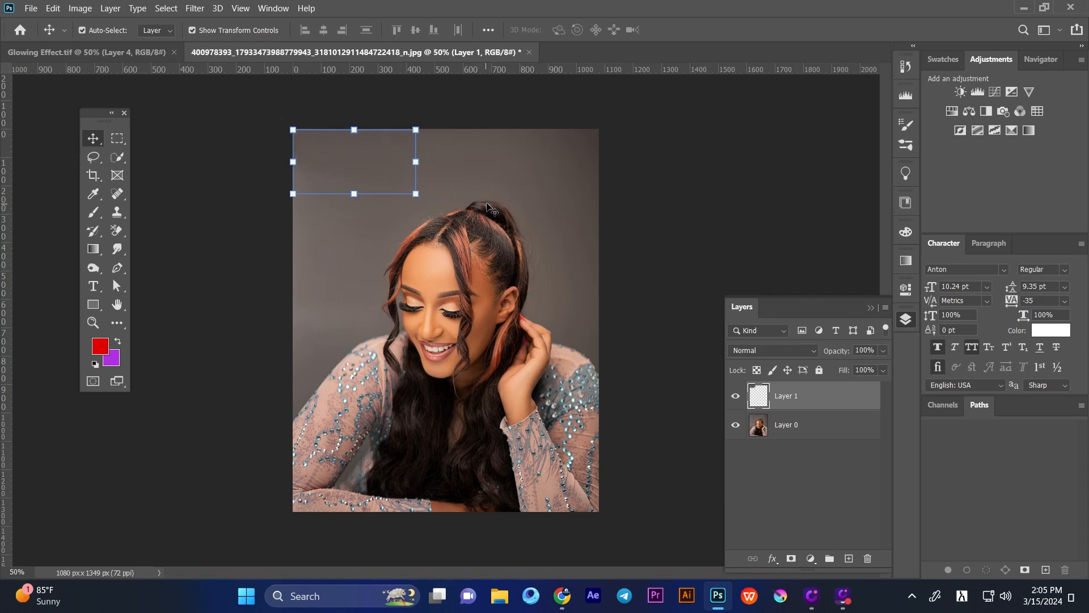
# - Select both Layer 1 and Layer 0 and merge them into a single layer
pyautogui.click(638, 230)
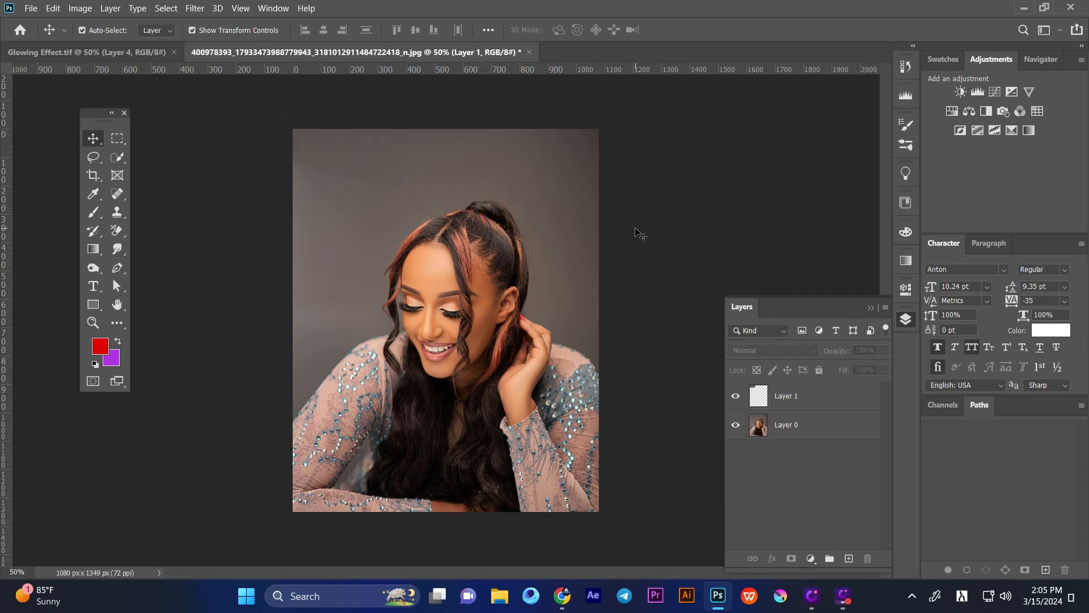
pyautogui.moveTo(585, 115); pyautogui.dragTo(709, 264)
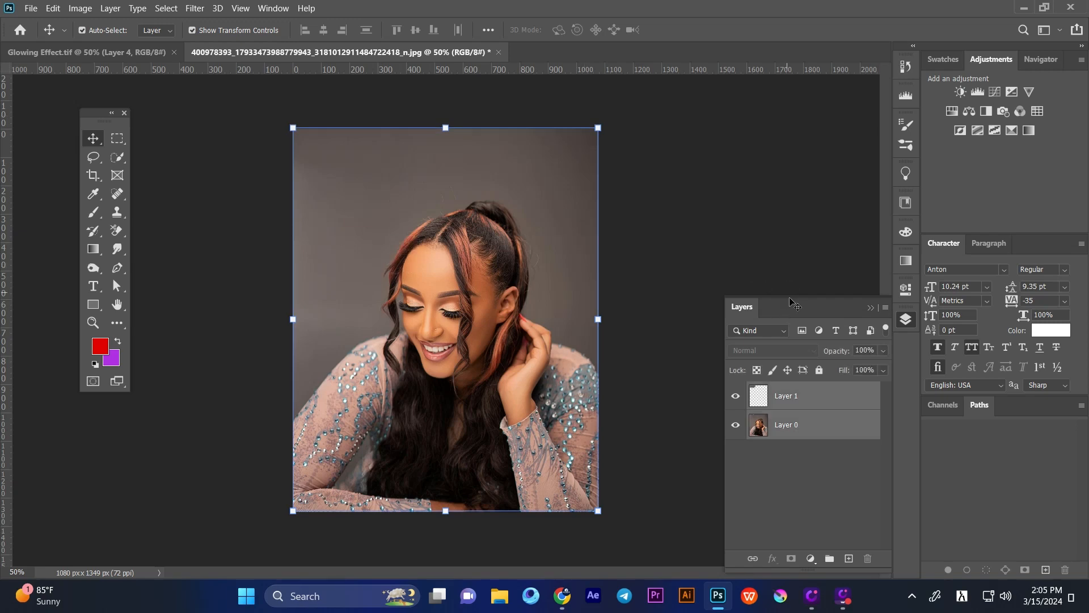
pyautogui.rightClick(819, 402)
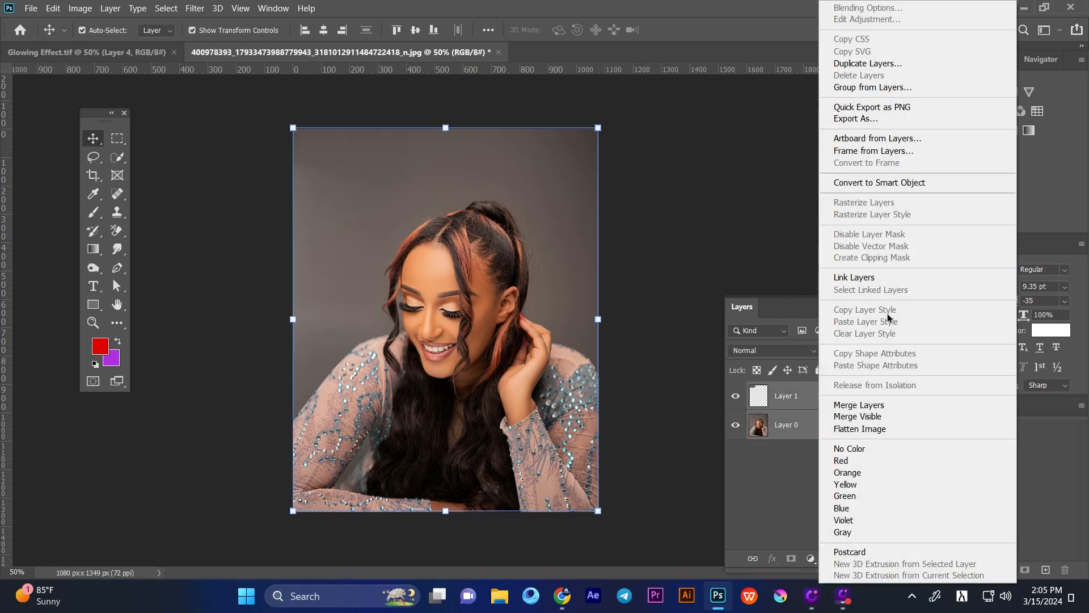
pyautogui.click(852, 407)
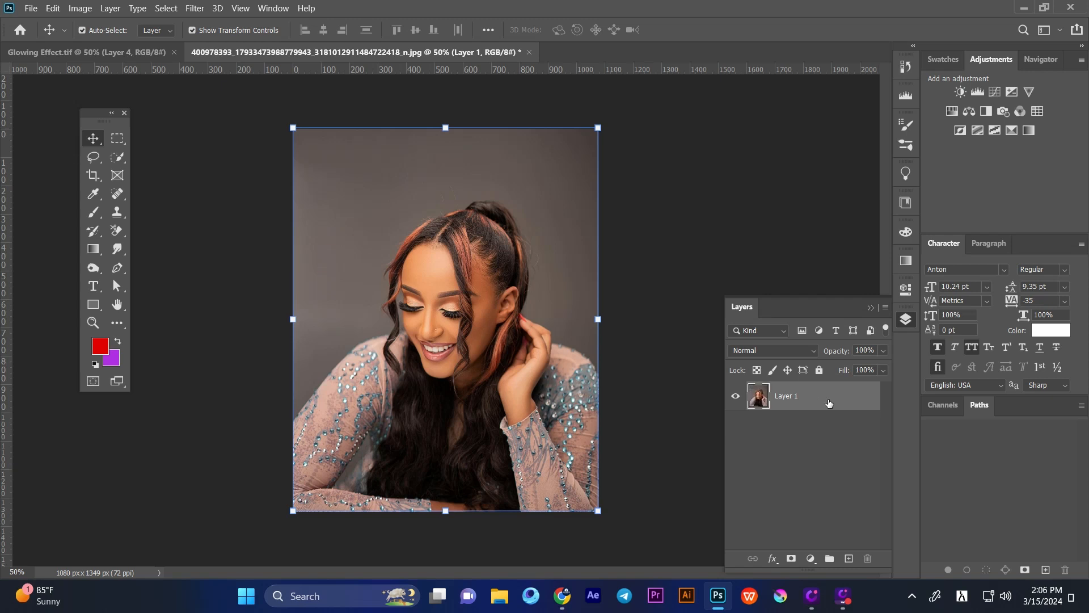
# - Duplicate the merged photo layer and select the woman on the copy with Select Subject
pyautogui.moveTo(838, 402); pyautogui.dragTo(849, 558)
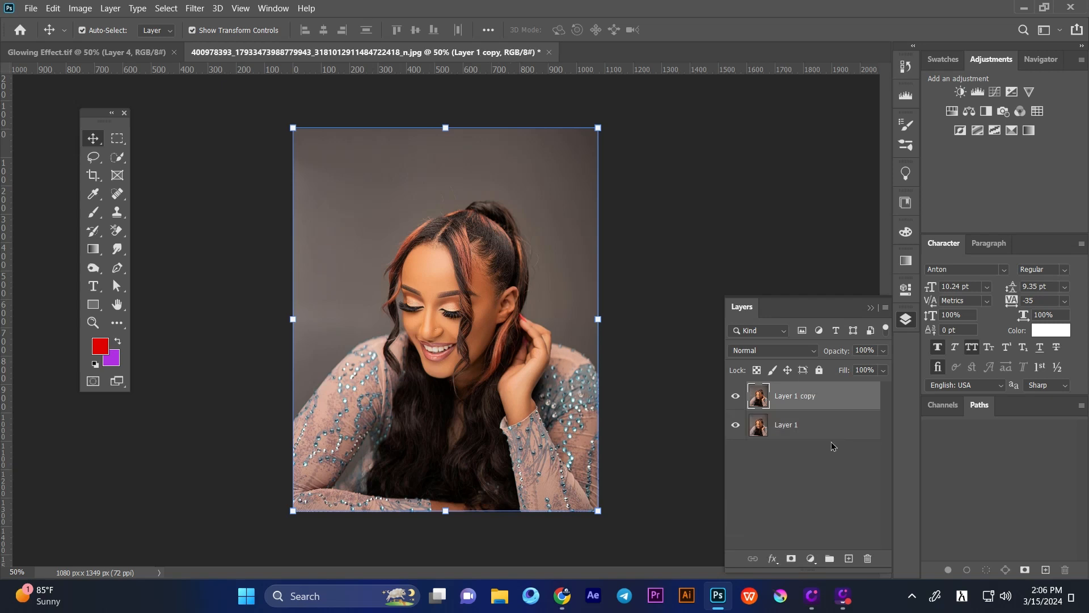
pyautogui.click(166, 8)
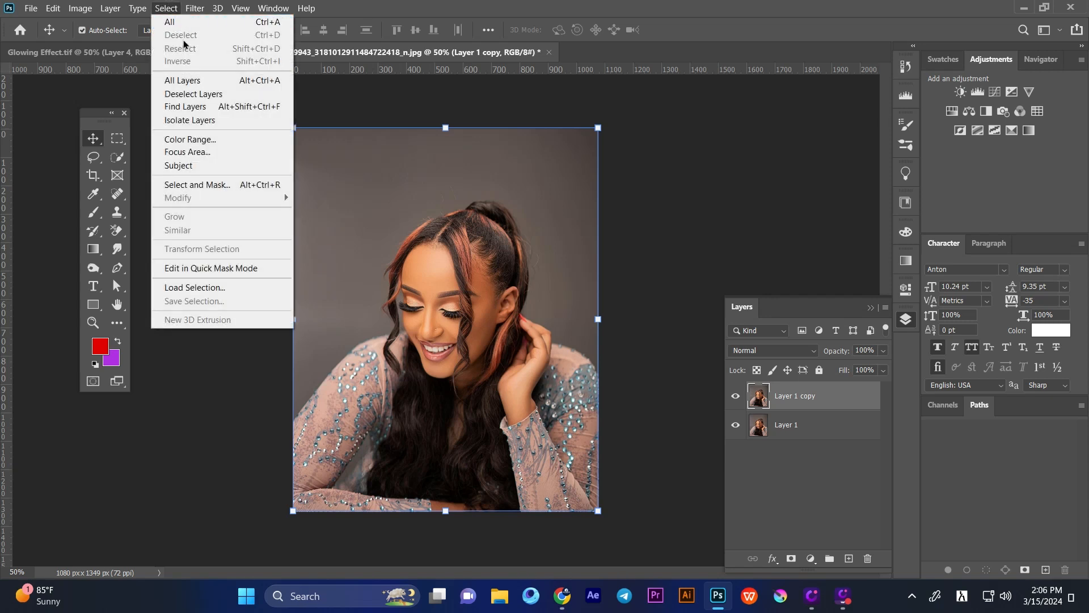
pyautogui.click(223, 166)
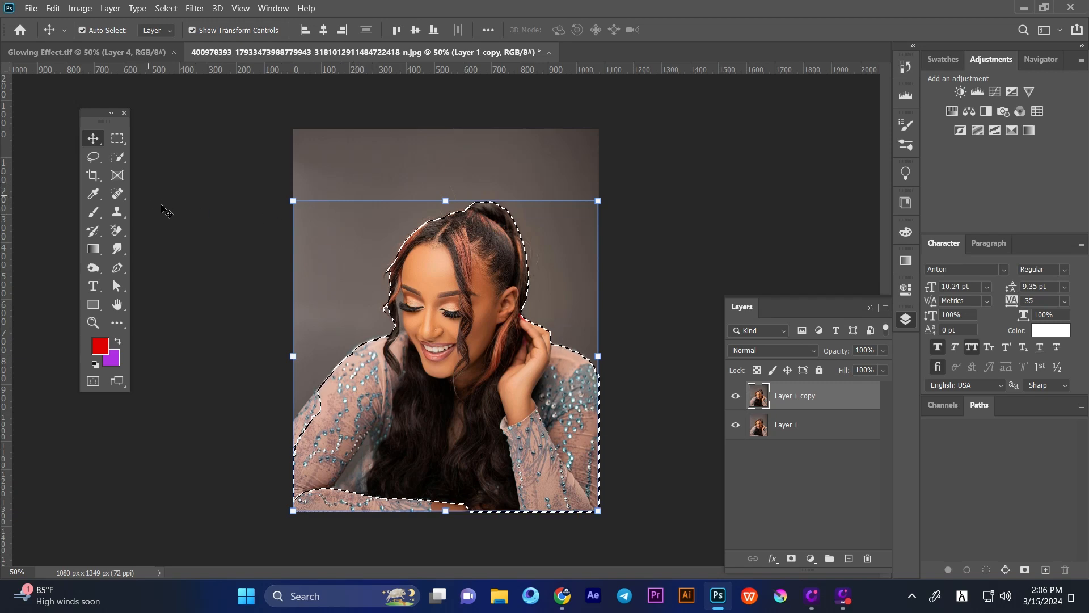
# - Add the missed parts of the upper sleeve and the resting forearm to the selection with the Quick Selection tool
pyautogui.scroll(2, 480, 355)
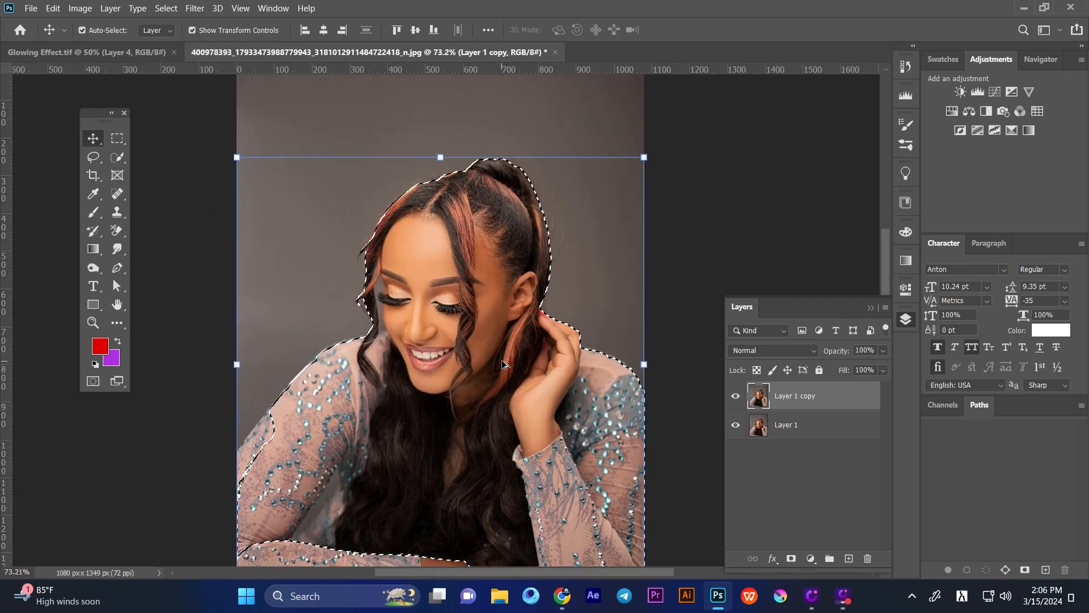
pyautogui.scroll(3, 502, 364)
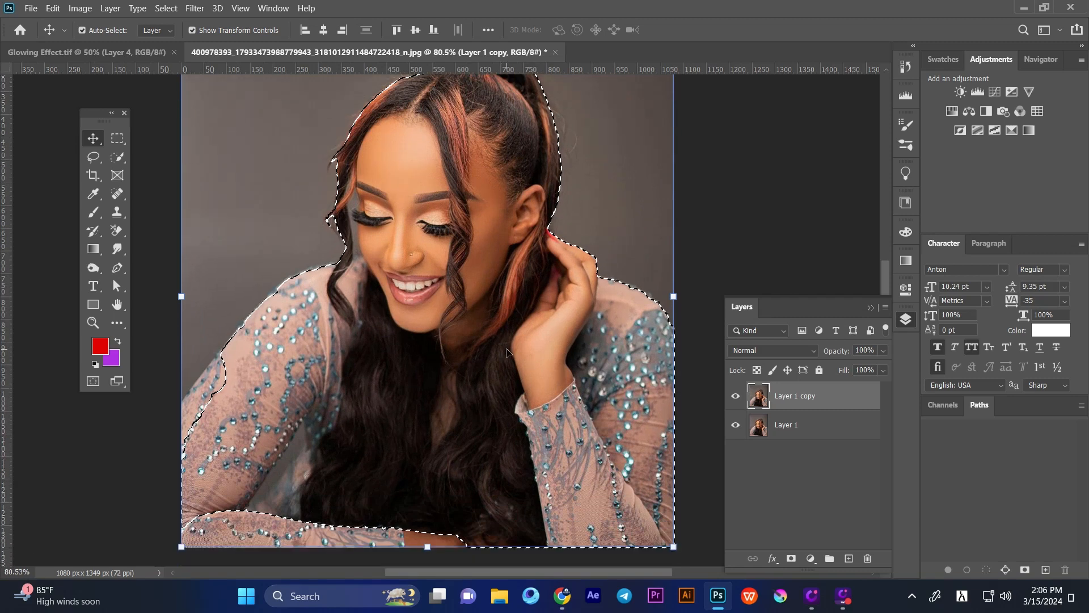
pyautogui.click(118, 158)
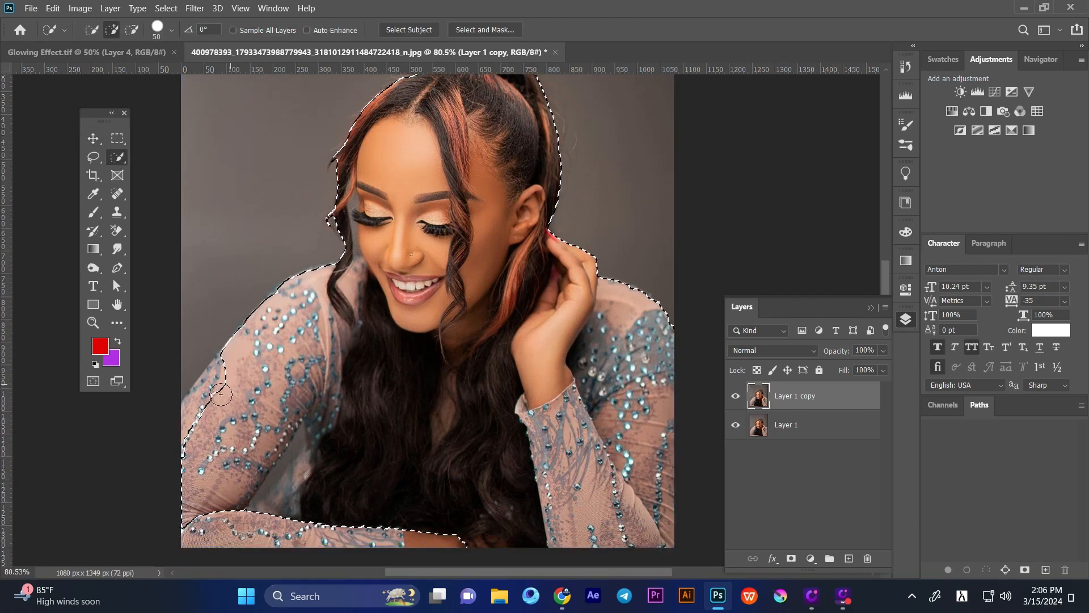
pyautogui.click(220, 397)
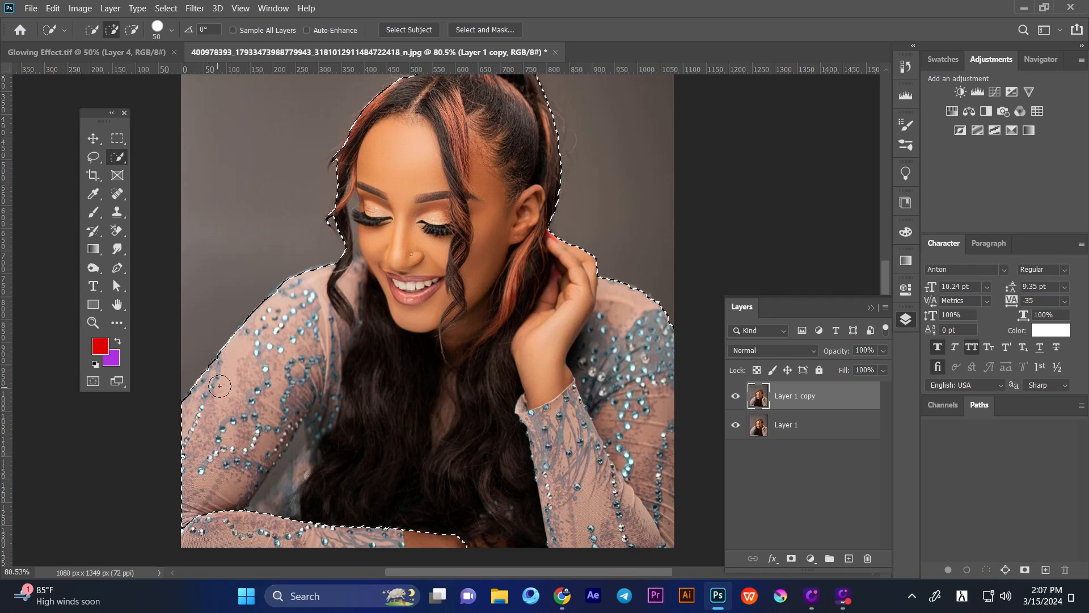
pyautogui.click(204, 398)
pyautogui.click(232, 536)
pyautogui.moveTo(309, 533); pyautogui.dragTo(401, 531)
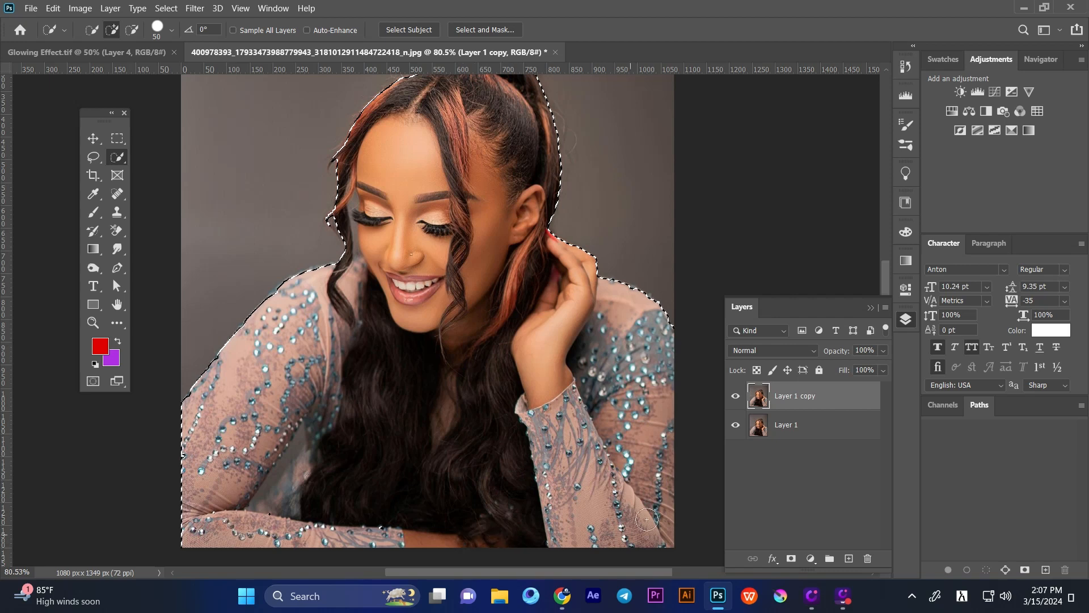
pyautogui.moveTo(614, 467)
pyautogui.mouseDown()
pyautogui.moveTo(600, 440)
pyautogui.moveTo(537, 426)
pyautogui.mouseUp()
# - Refine the selection edge along the loose hair beside the face in Select and Mask, and apply it as a layer mask
pyautogui.scroll(2, 533, 414)
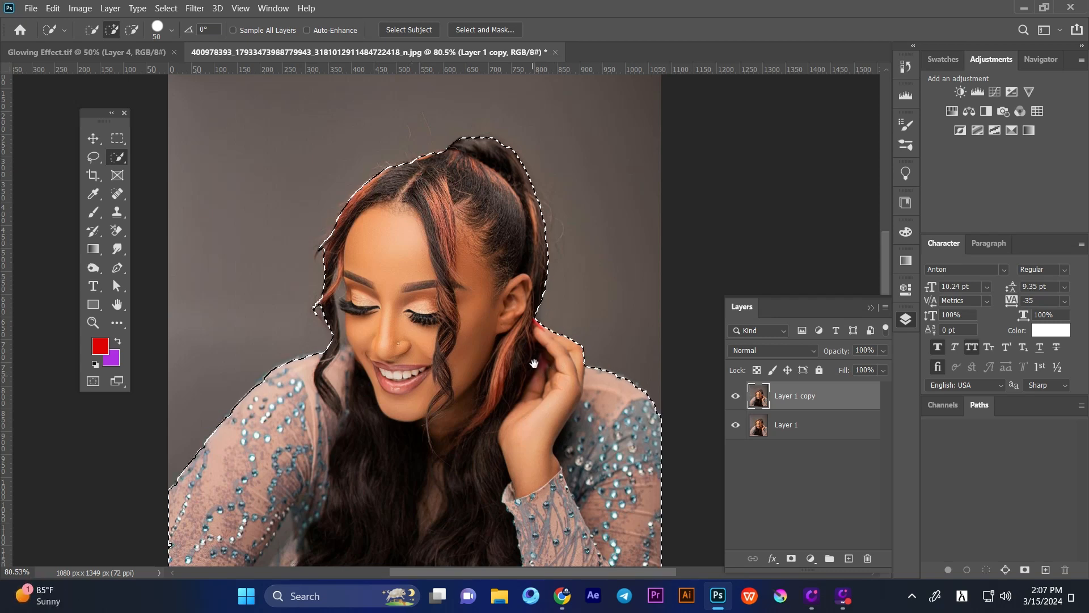
pyautogui.click(494, 32)
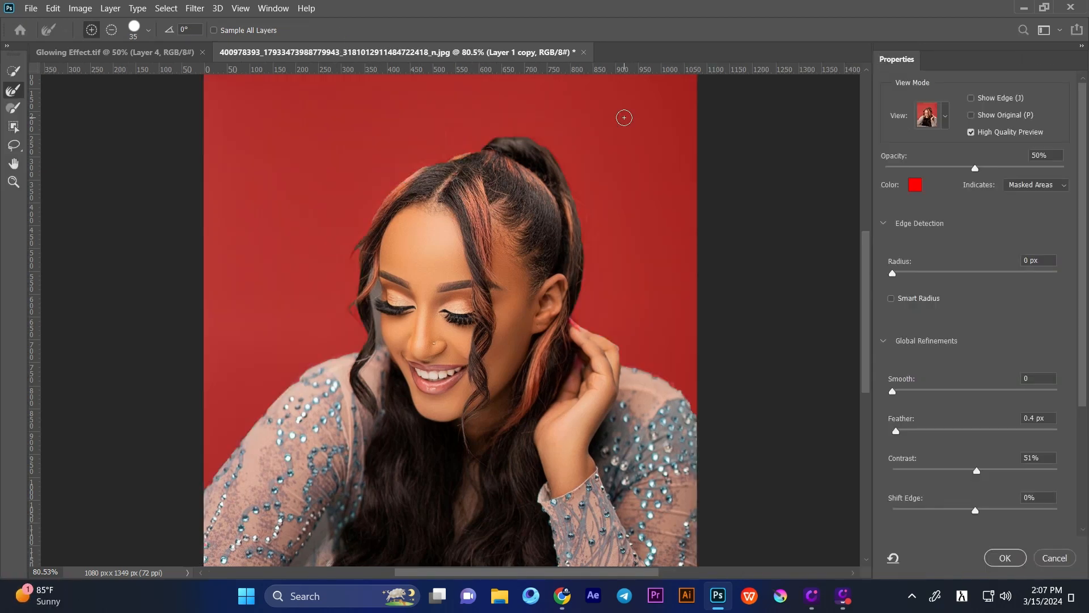
pyautogui.moveTo(372, 273); pyautogui.dragTo(380, 344)
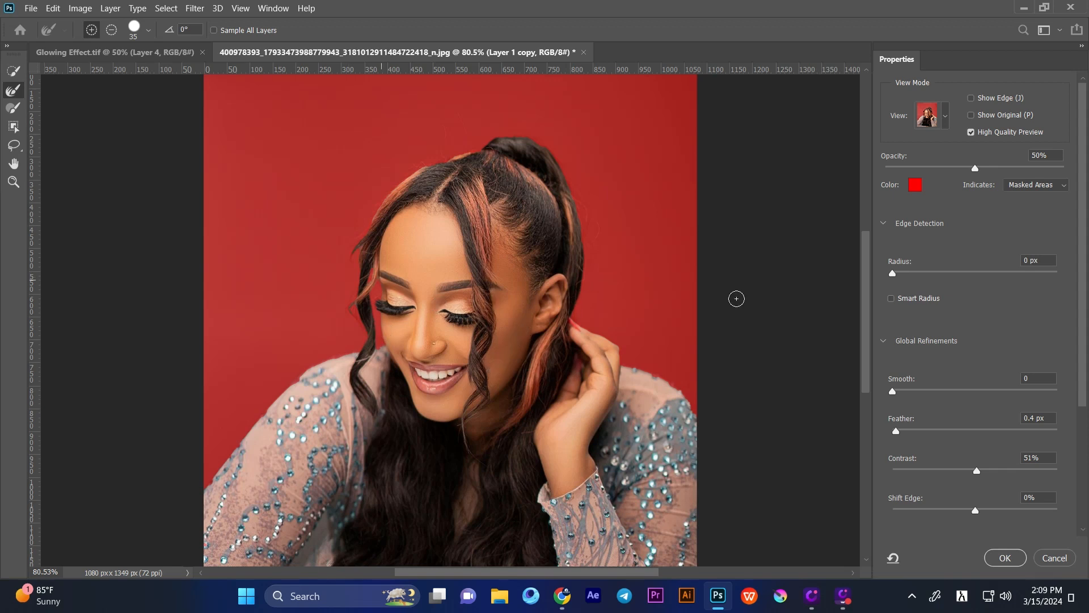
pyautogui.click(998, 559)
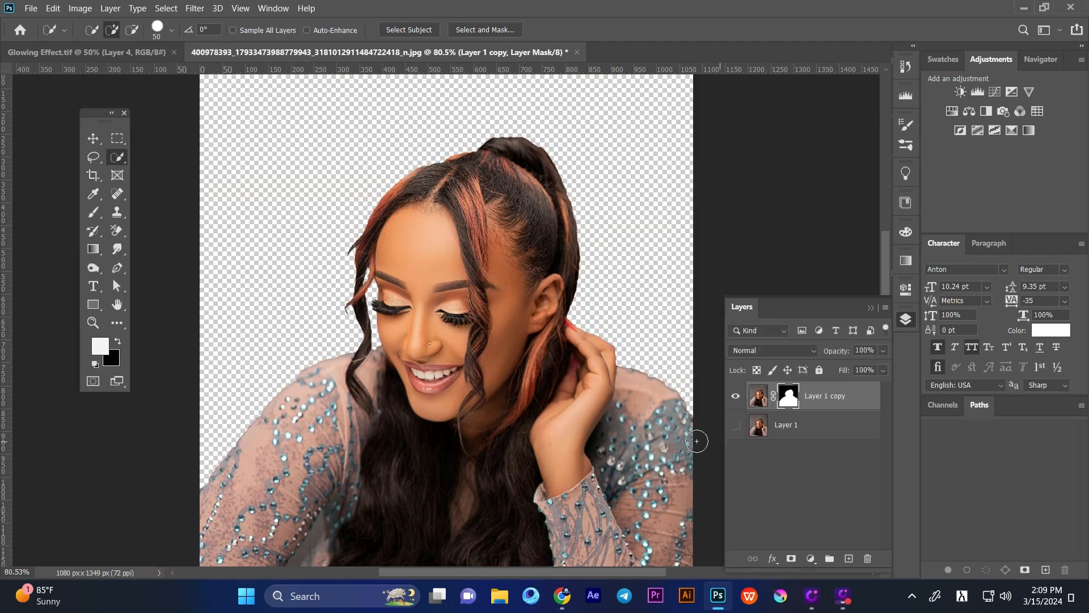
# - Set up the Brush tool with a size of 25 px and a hardness of 100% for editing the mask
pyautogui.moveTo(553, 466); pyautogui.dragTo(536, 355)
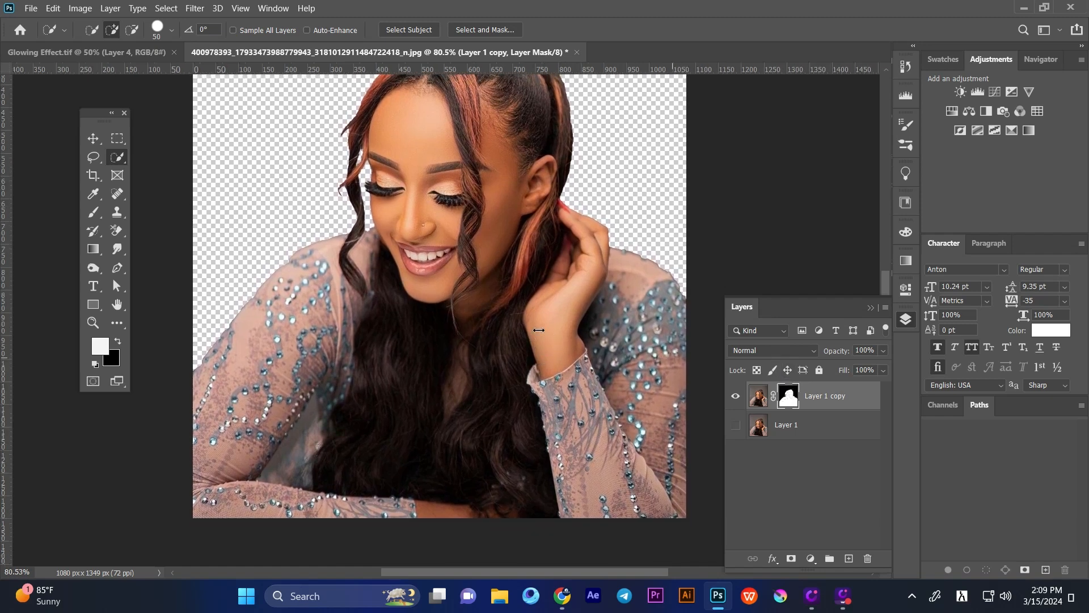
pyautogui.click(94, 212)
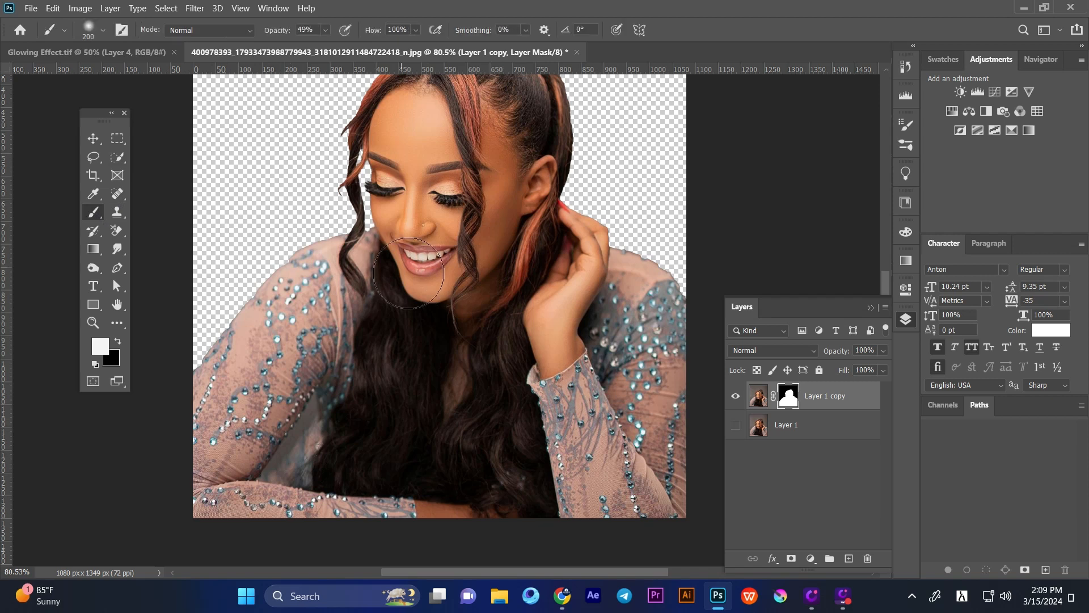
pyautogui.rightClick(417, 299)
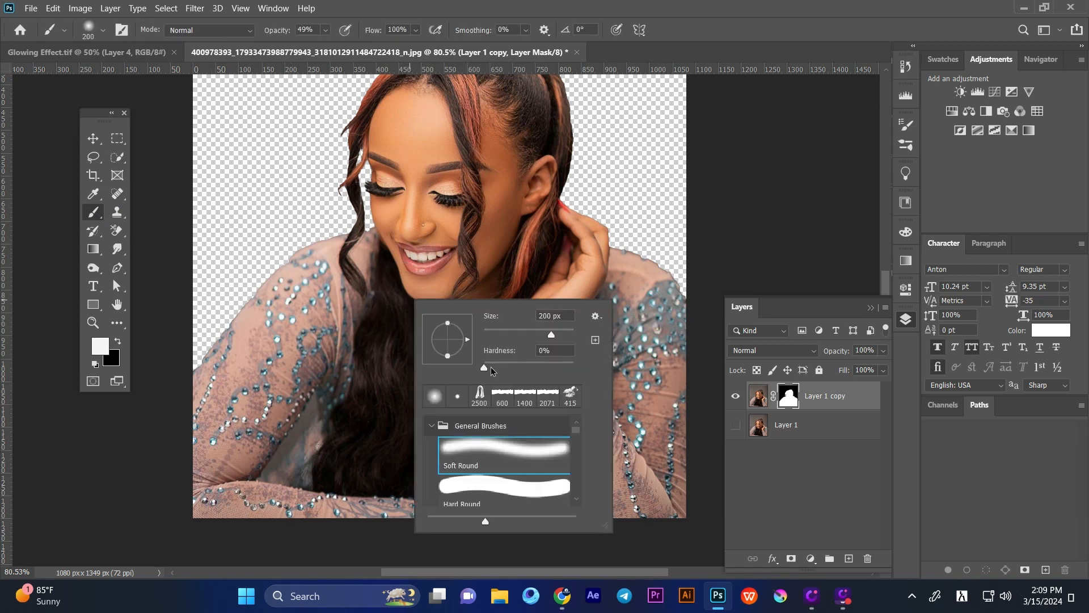
pyautogui.moveTo(484, 367)
pyautogui.mouseDown()
pyautogui.moveTo(574, 368)
pyautogui.moveTo(518, 335)
pyautogui.moveTo(488, 336)
pyautogui.moveTo(497, 339)
pyautogui.mouseUp()
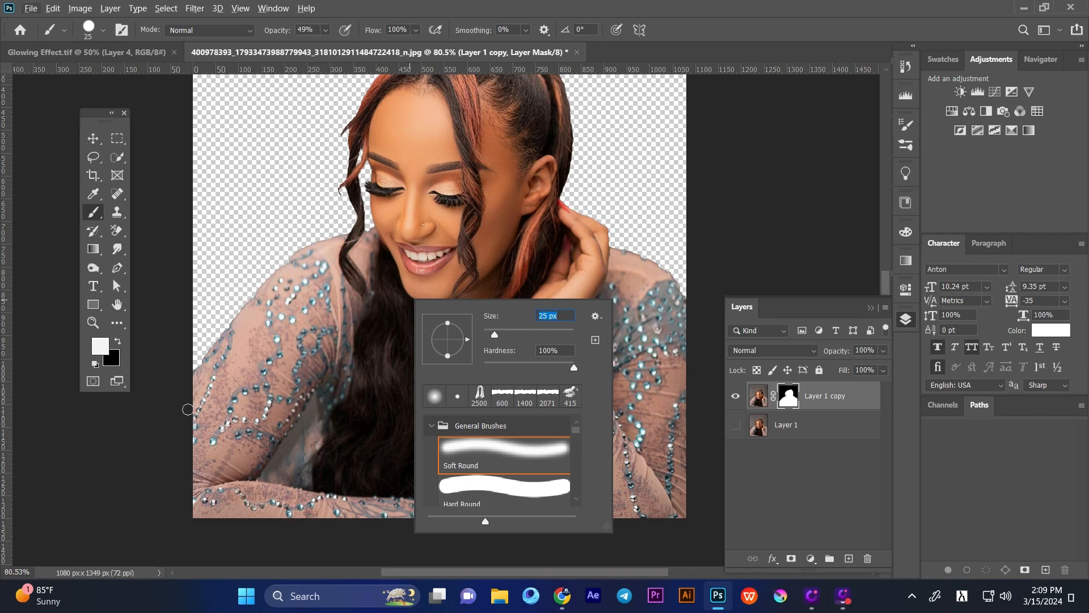
pyautogui.click(162, 423)
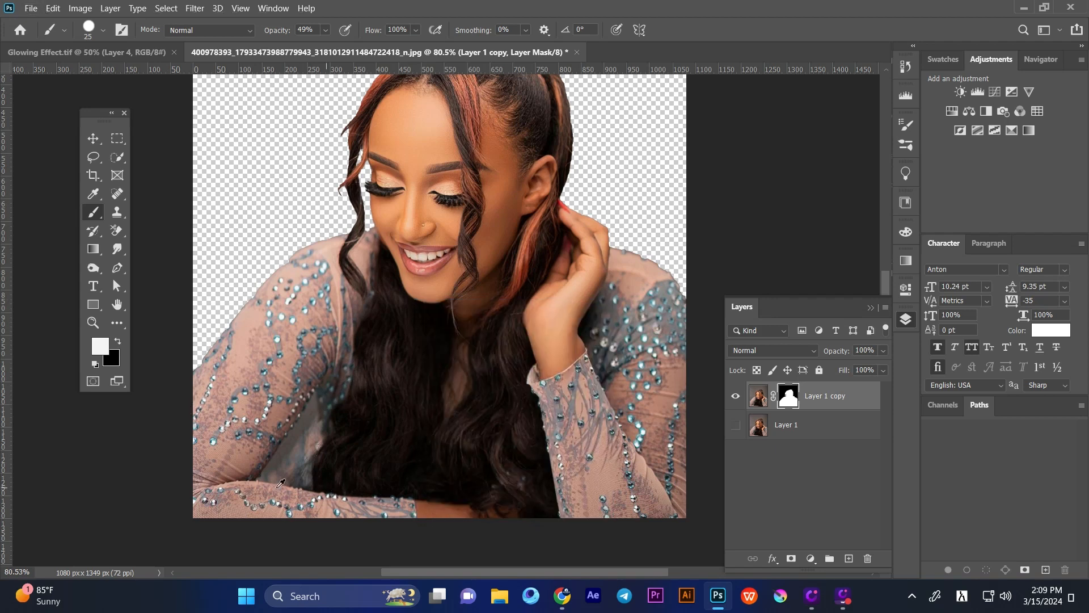
# - Paint black on the layer mask with a smaller brush to hide the background gap between the bent arm and the hair
pyautogui.scroll(5, 281, 482)
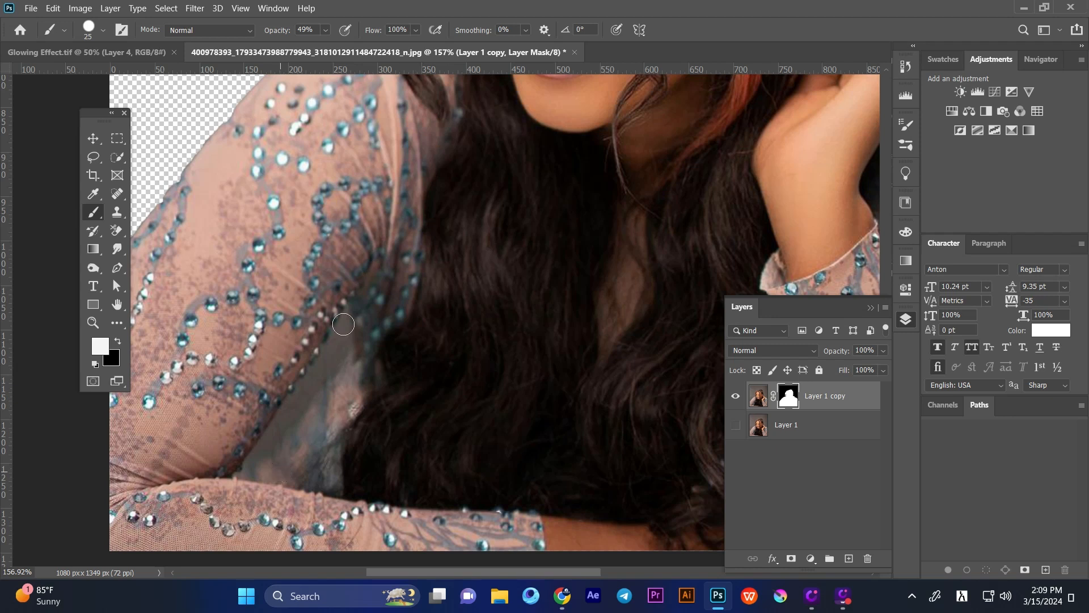
pyautogui.press('[')
pyautogui.press('[')
pyautogui.press('[')
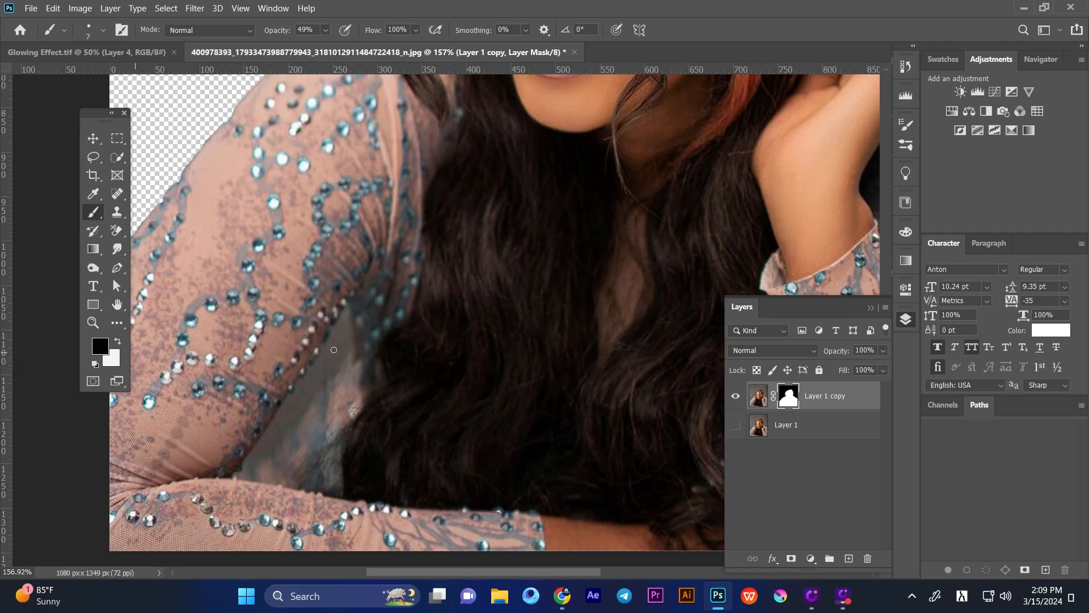
pyautogui.moveTo(340, 342)
pyautogui.mouseDown()
pyautogui.moveTo(346, 308)
pyautogui.moveTo(335, 334)
pyautogui.mouseUp()
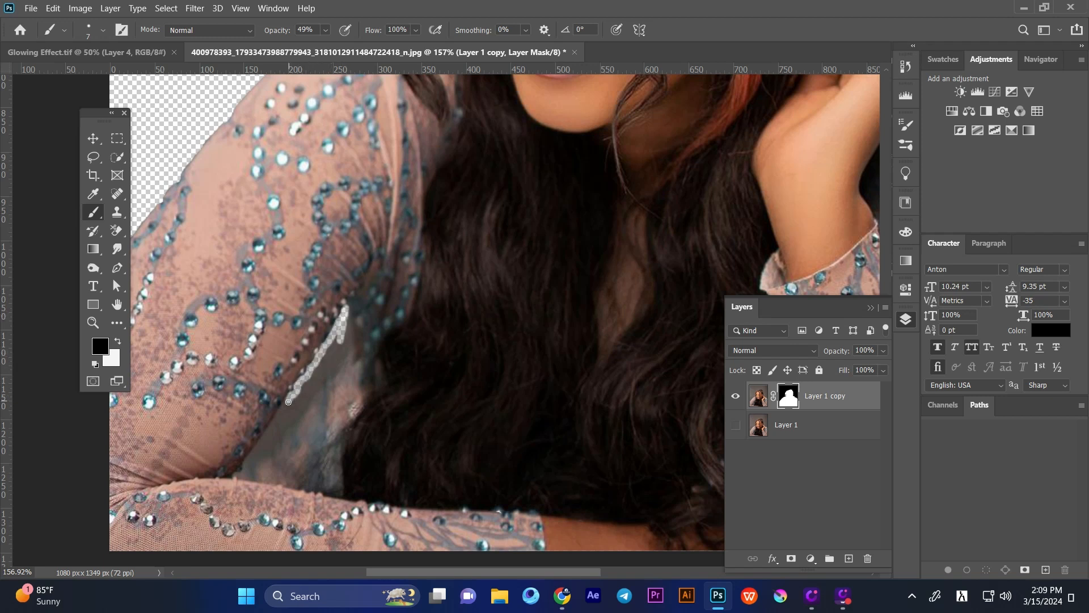
pyautogui.moveTo(288, 401)
pyautogui.mouseDown()
pyautogui.moveTo(246, 465)
pyautogui.moveTo(273, 435)
pyautogui.mouseUp()
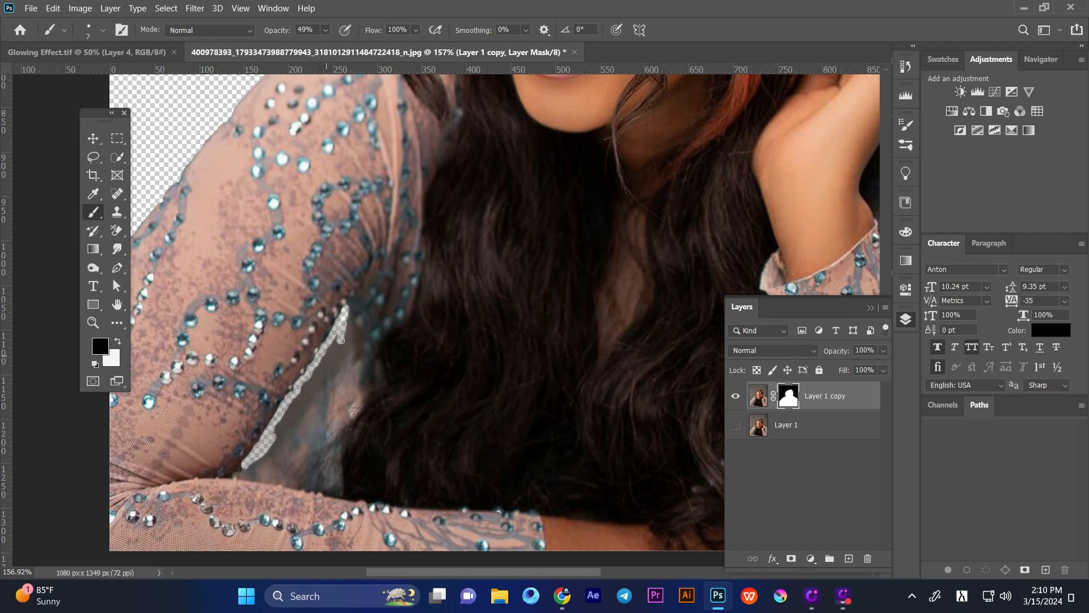
pyautogui.moveTo(343, 332)
pyautogui.mouseDown()
pyautogui.moveTo(332, 370)
pyautogui.moveTo(278, 436)
pyautogui.moveTo(332, 340)
pyautogui.moveTo(307, 394)
pyautogui.mouseUp()
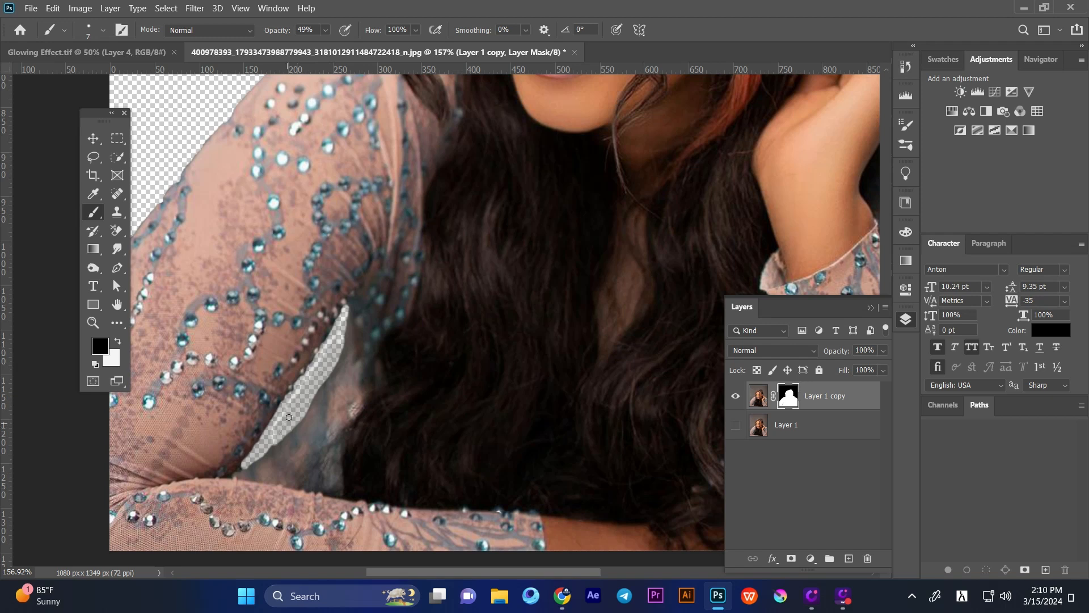
pyautogui.moveTo(342, 341)
pyautogui.mouseDown()
pyautogui.moveTo(267, 452)
pyautogui.moveTo(269, 434)
pyautogui.mouseUp()
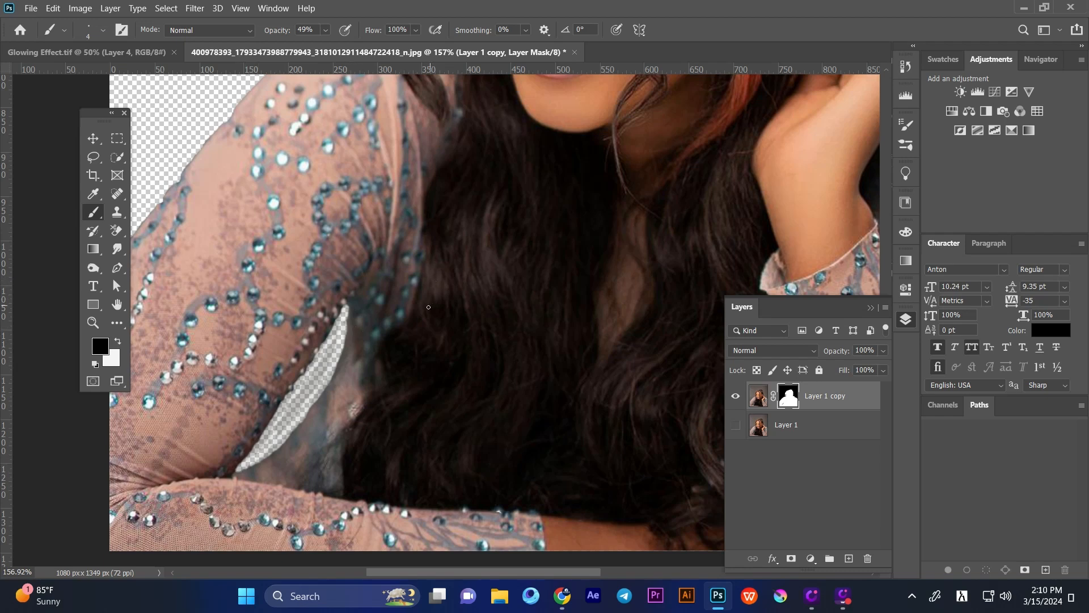
# - Make the original Layer 1 visible again and duplicate it beneath the masked cutout
pyautogui.hotkey('ctrl', '0')
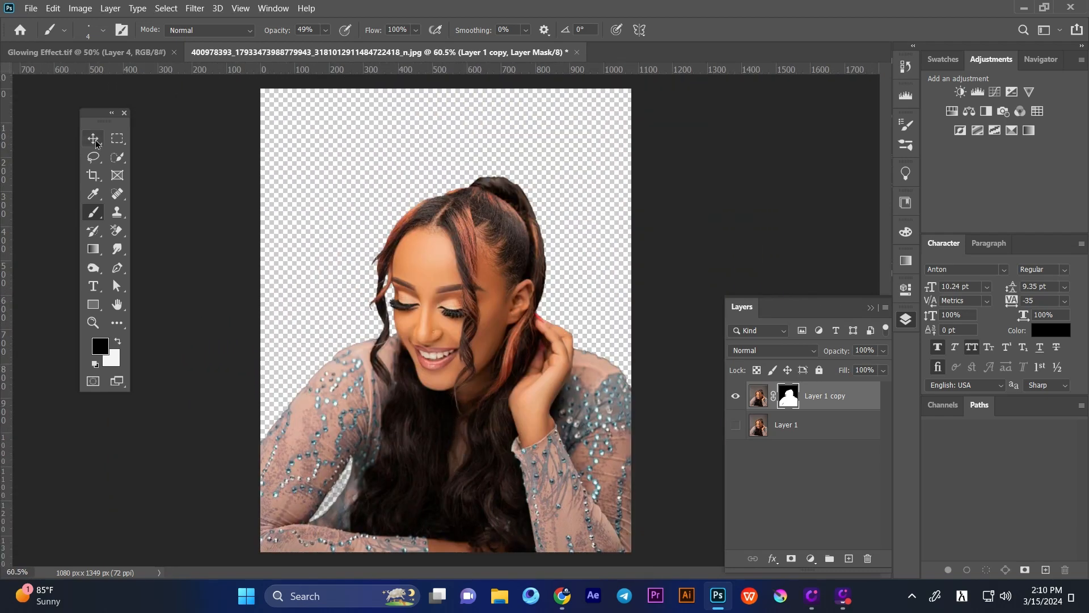
pyautogui.click(95, 139)
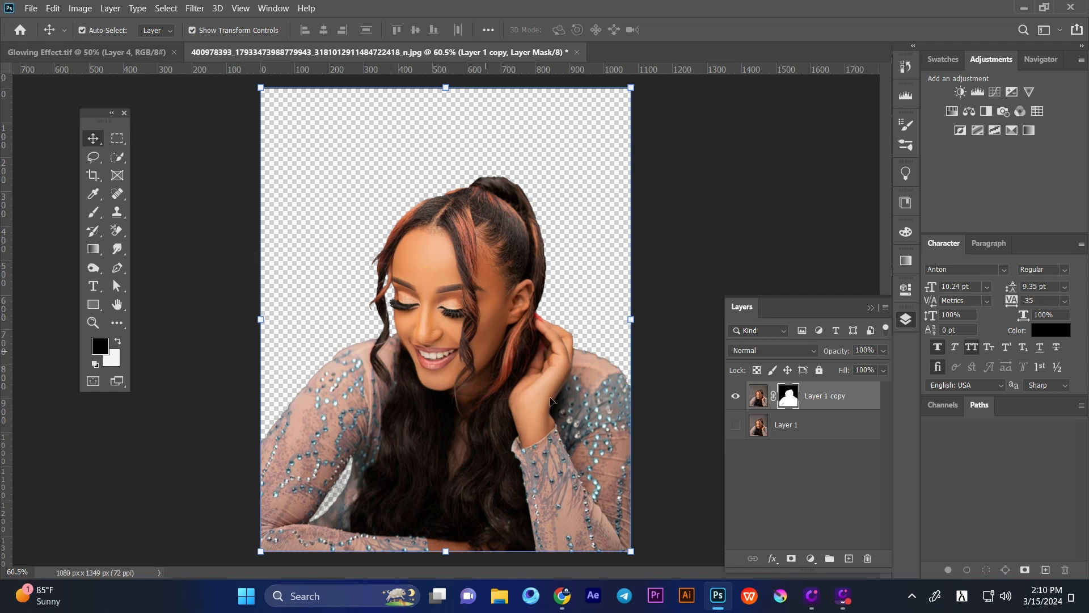
pyautogui.click(804, 431)
pyautogui.click(736, 426)
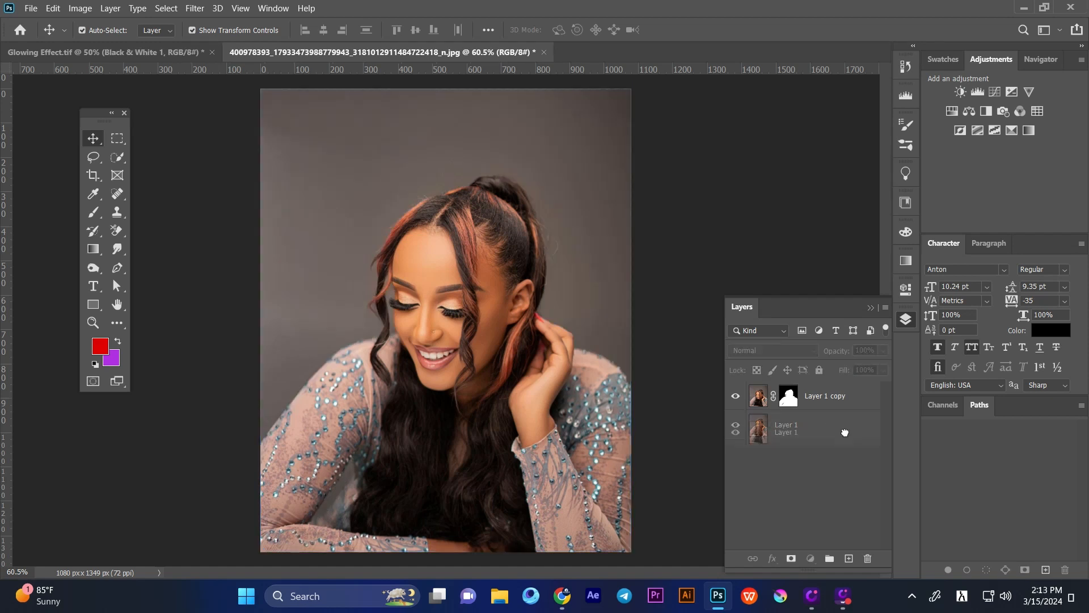
pyautogui.moveTo(845, 433); pyautogui.dragTo(849, 558)
# - Load the cutout's layer mask as a selection and make the bottom Layer 1 active
pyautogui.click(789, 398)
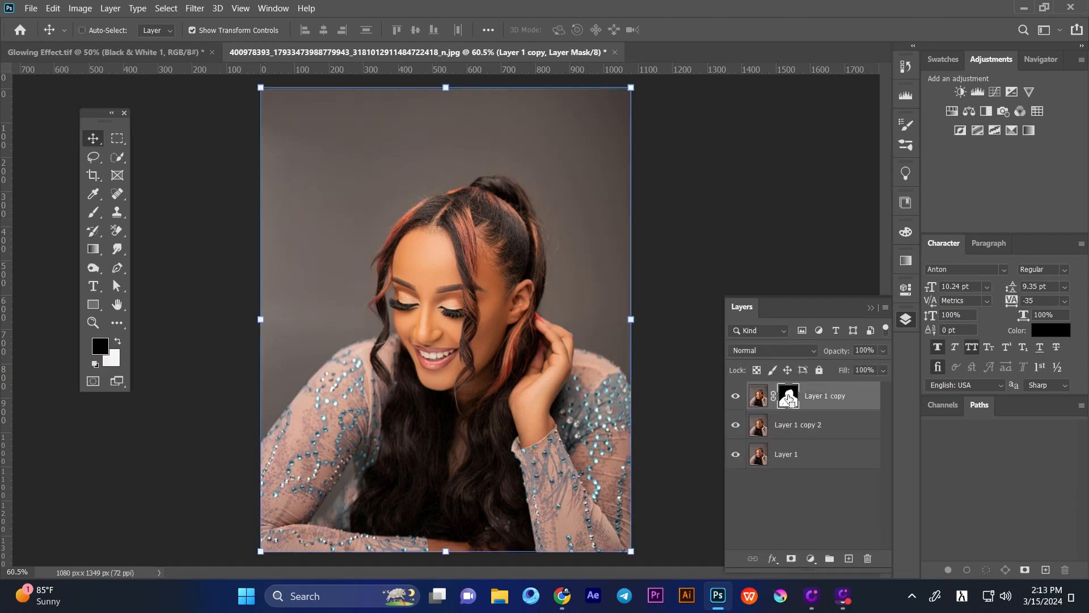
pyautogui.keyDown('ctrl'); pyautogui.click(789, 397); pyautogui.keyUp('ctrl')
pyautogui.click(789, 454)
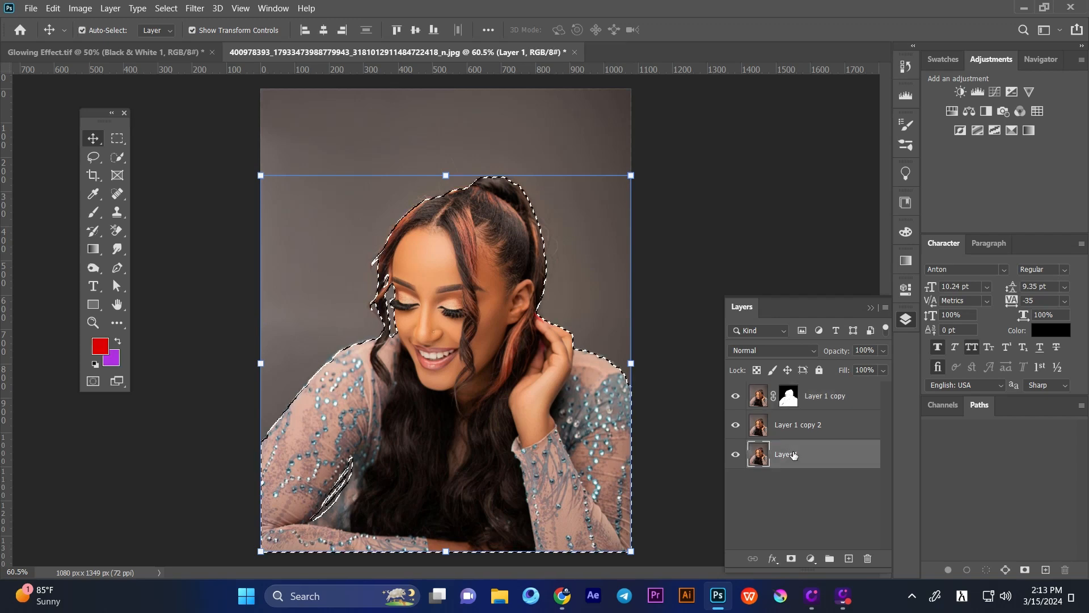
# - Expand the woman-shaped selection by 10 pixels
pyautogui.click(167, 8)
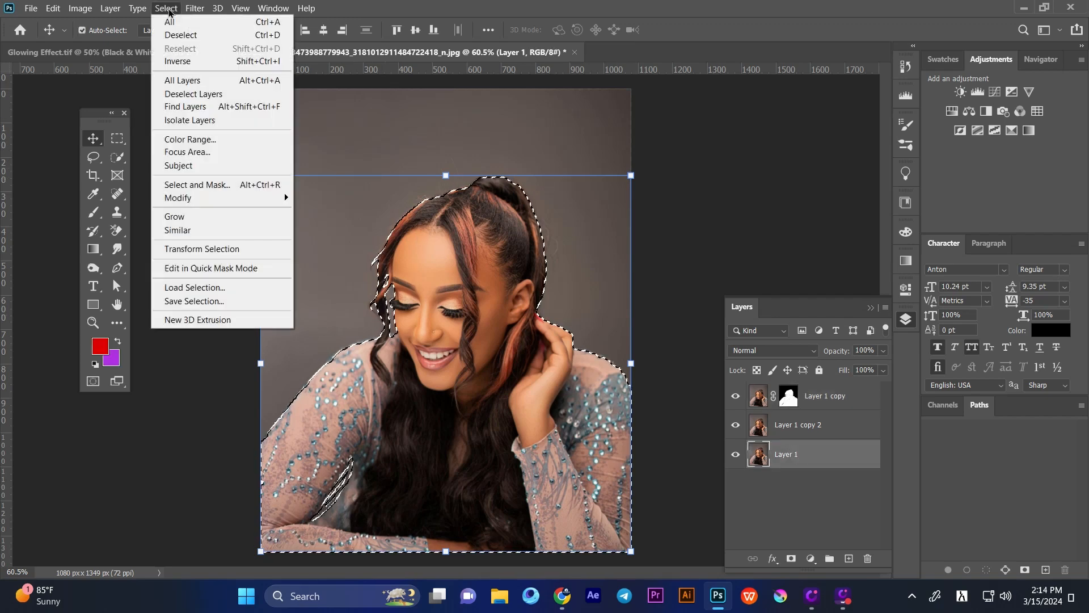
pyautogui.moveTo(202, 199)
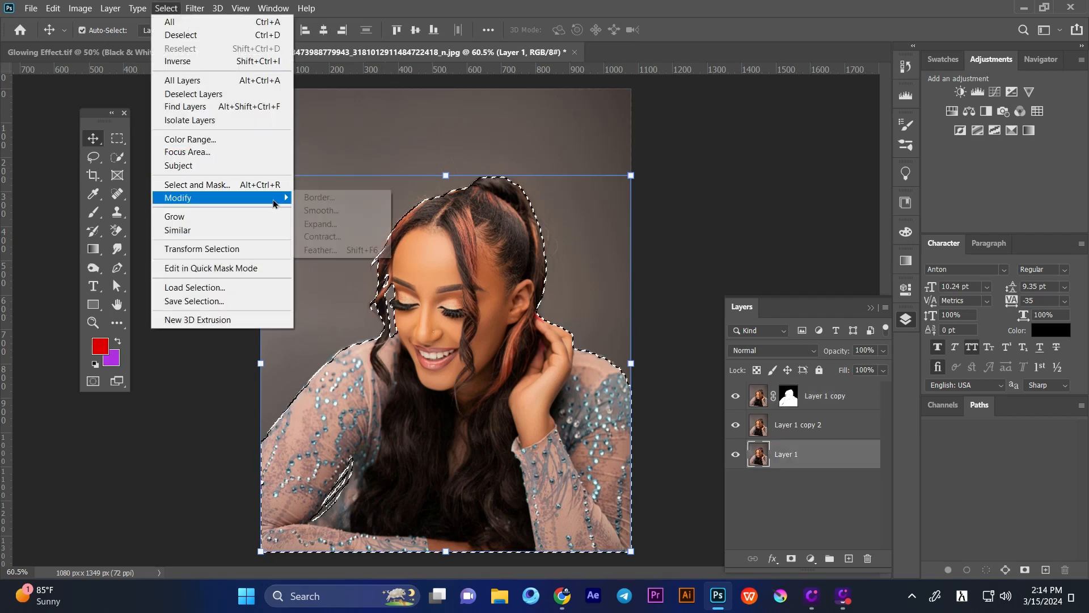
pyautogui.click(335, 223)
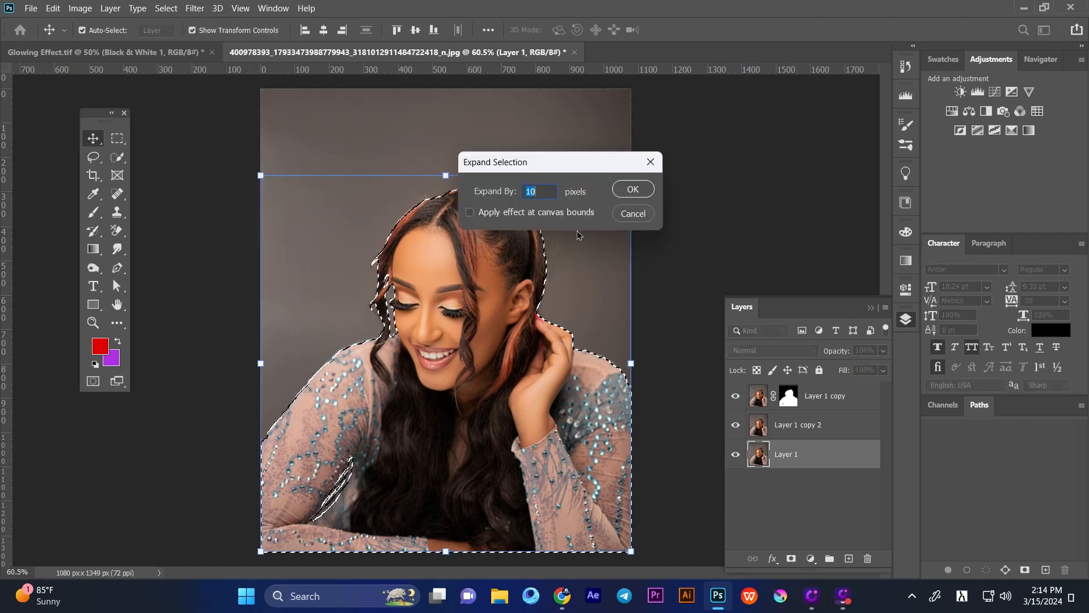
pyautogui.press('Return')
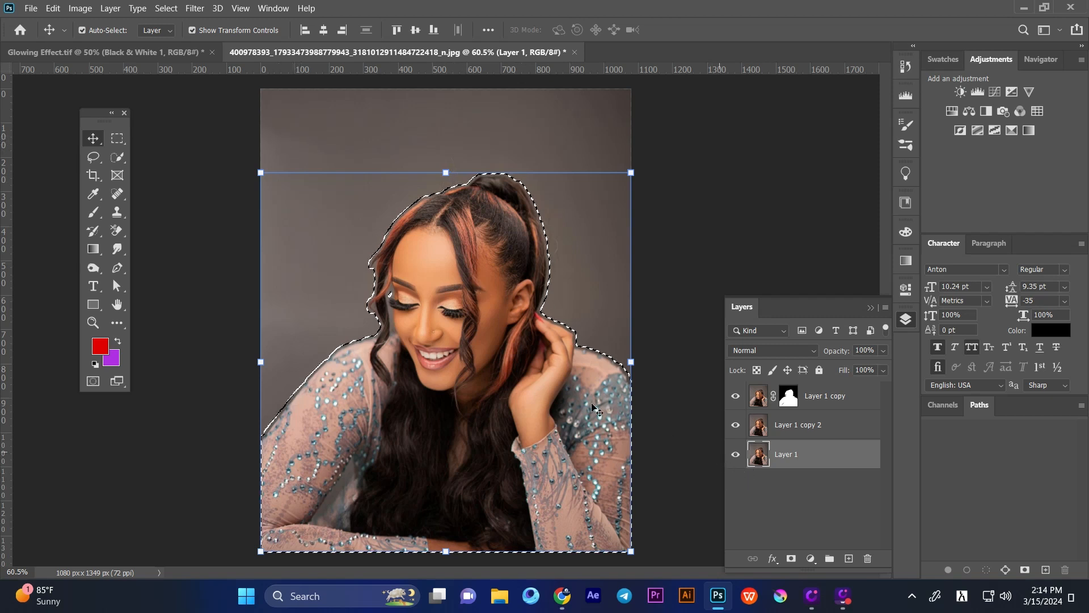
# - Fill the selection on Layer 1 with Content-Aware, using Color Adaptation, Normal mode and 100% opacity, to remove the woman
pyautogui.click(117, 138)
pyautogui.rightClick(535, 407)
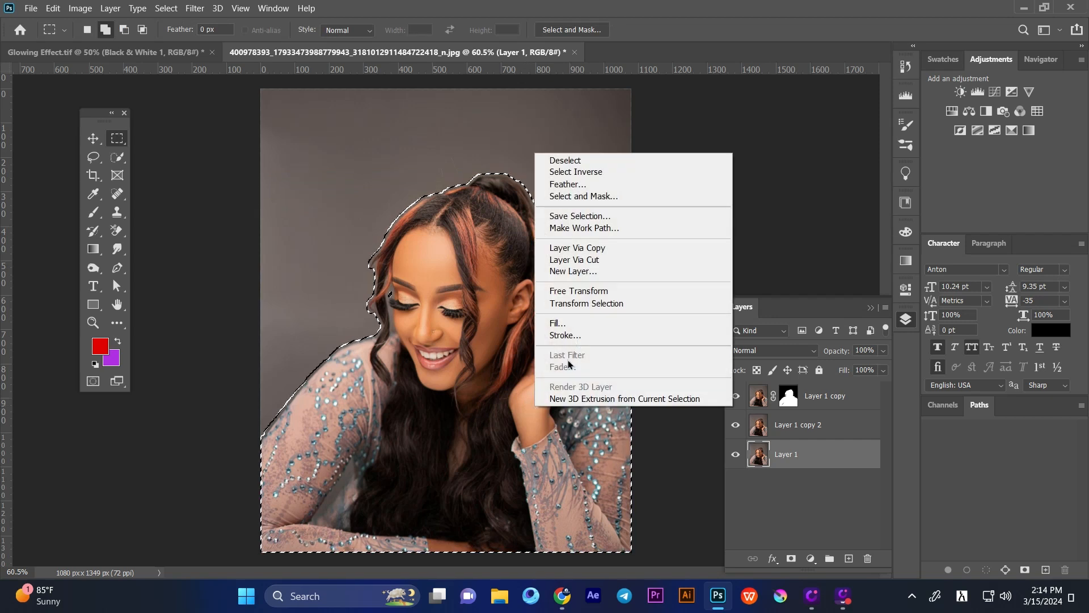
pyautogui.press('Escape')
pyautogui.press('i')
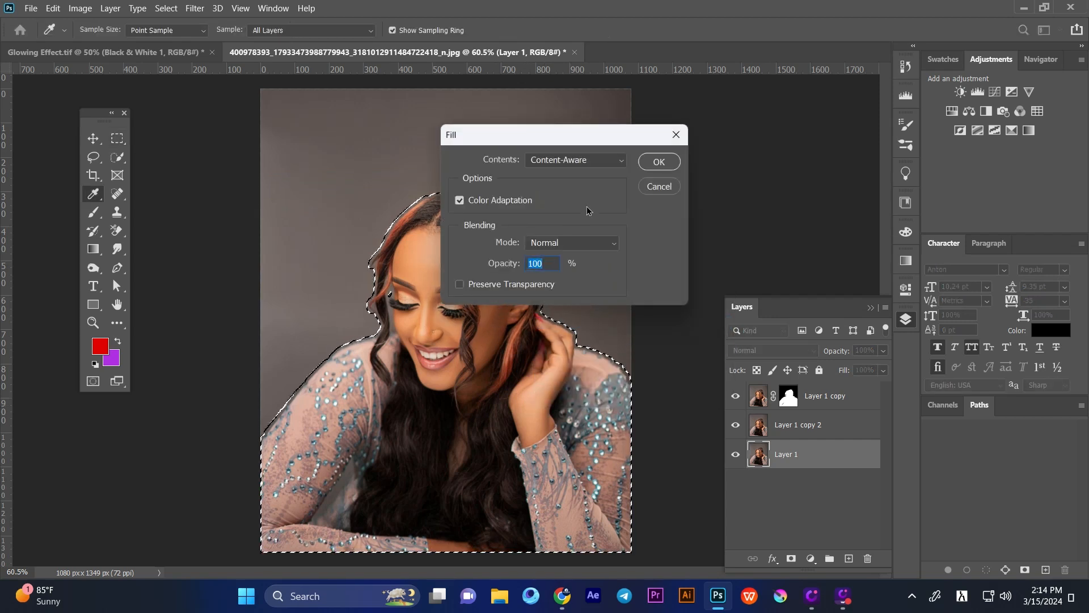
pyautogui.click(584, 161)
pyautogui.click(574, 224)
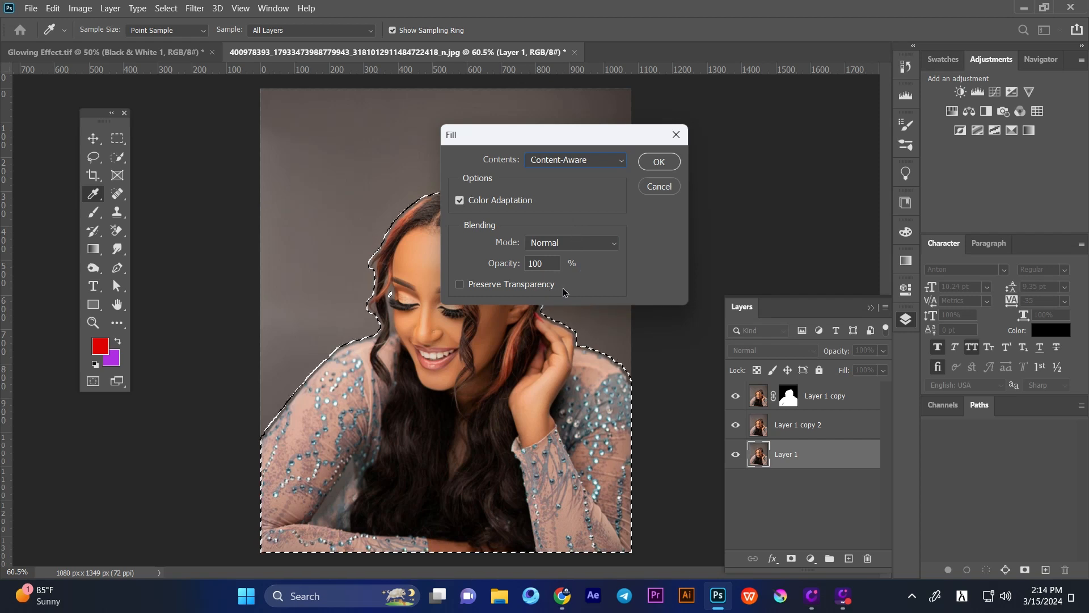
pyautogui.click(662, 166)
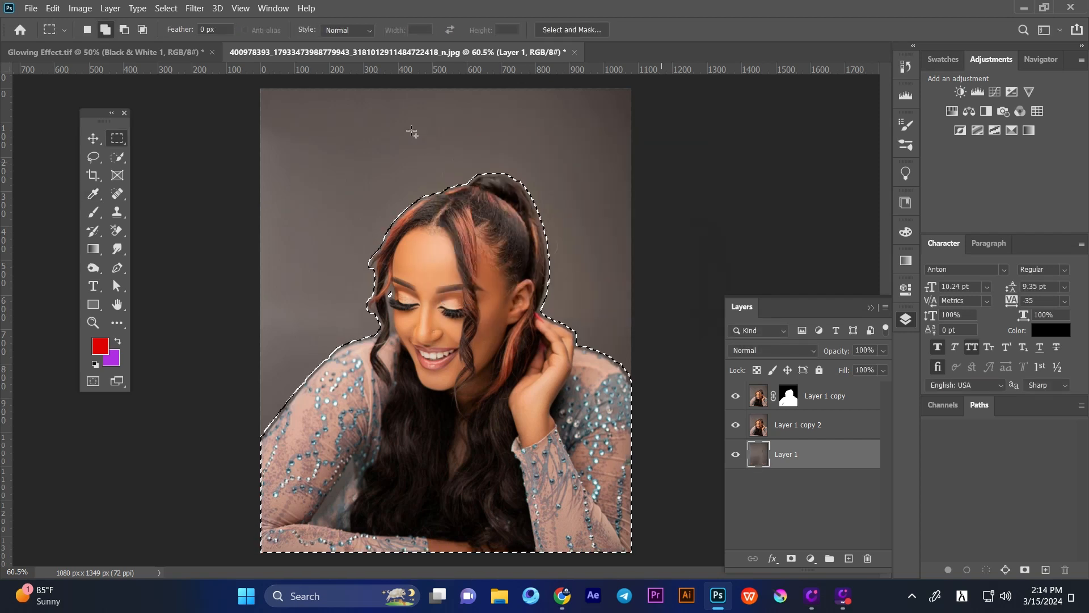
# - Hide Layer 1 copy 2 and Layer 1 copy, clear the selection, and keep the filled Layer 1 active
pyautogui.click(93, 138)
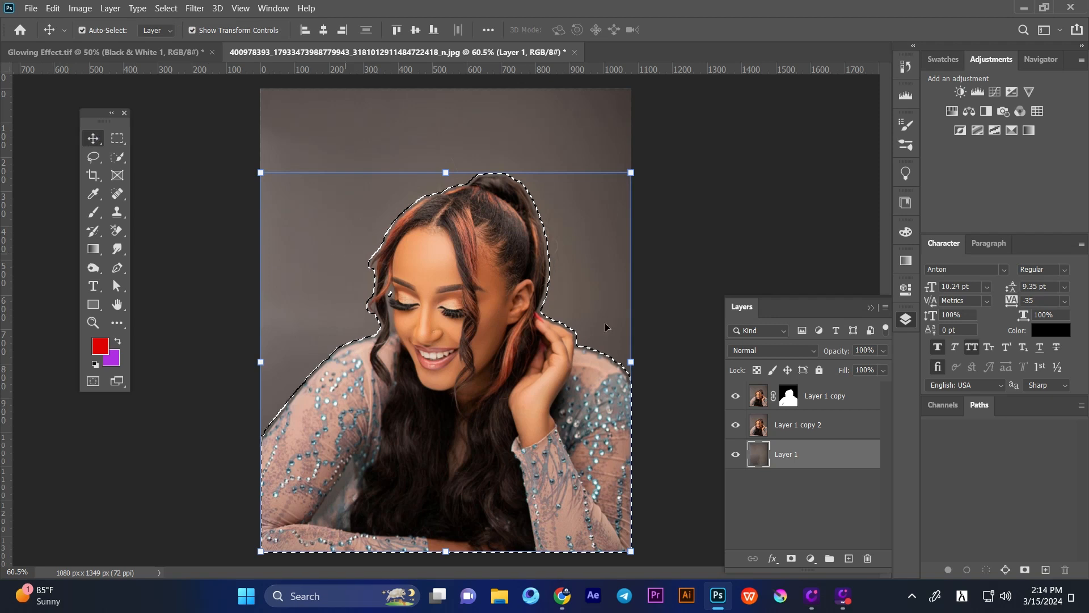
pyautogui.click(736, 425)
pyautogui.click(736, 396)
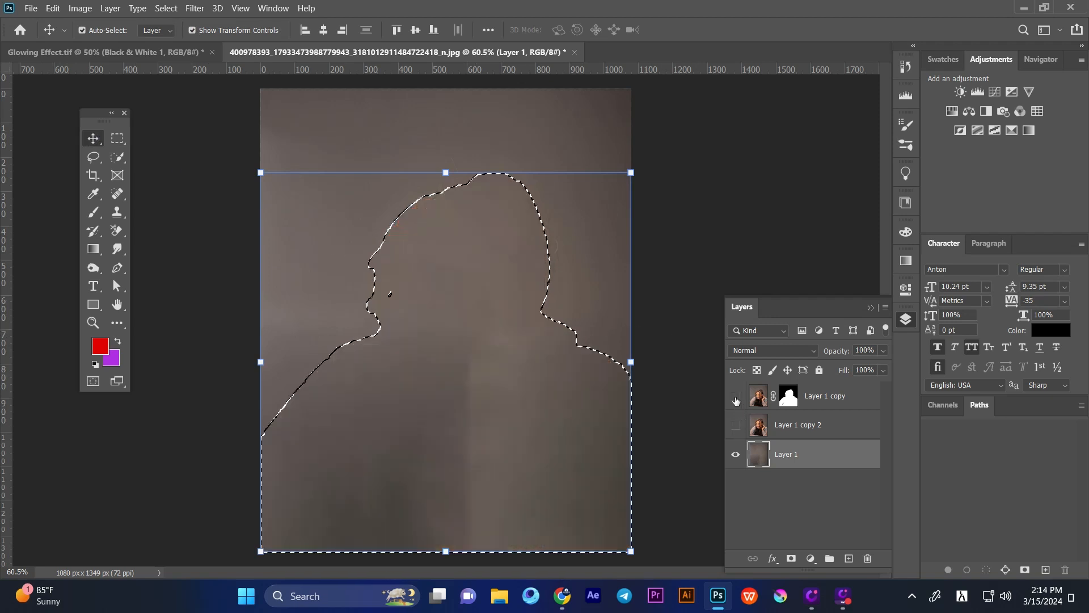
pyautogui.hotkey('ctrl', 'd')
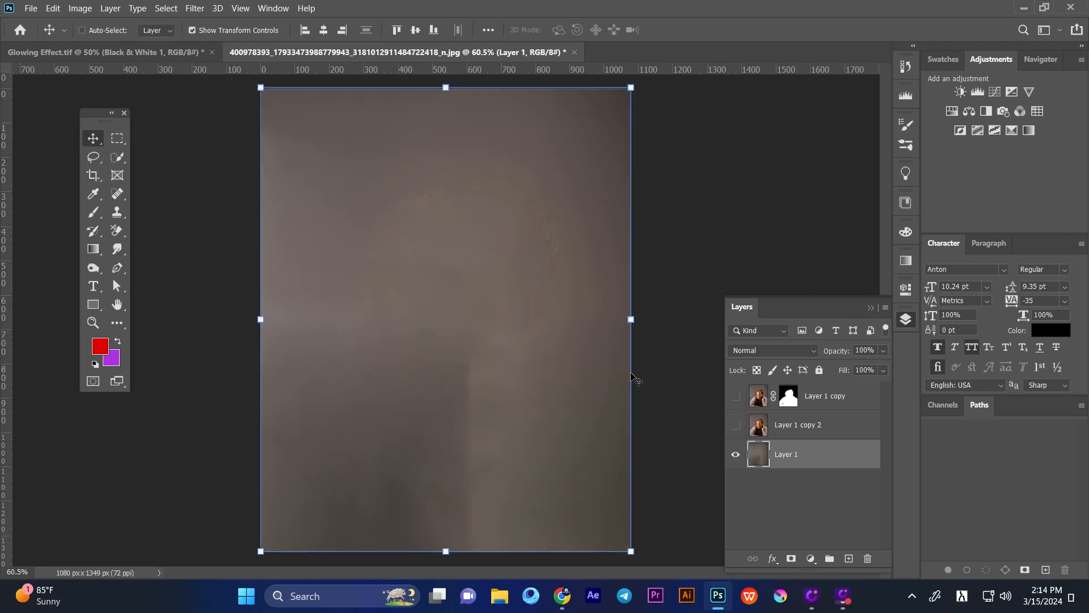
pyautogui.keyDown('ctrl'); pyautogui.click(688, 366); pyautogui.keyUp('ctrl')
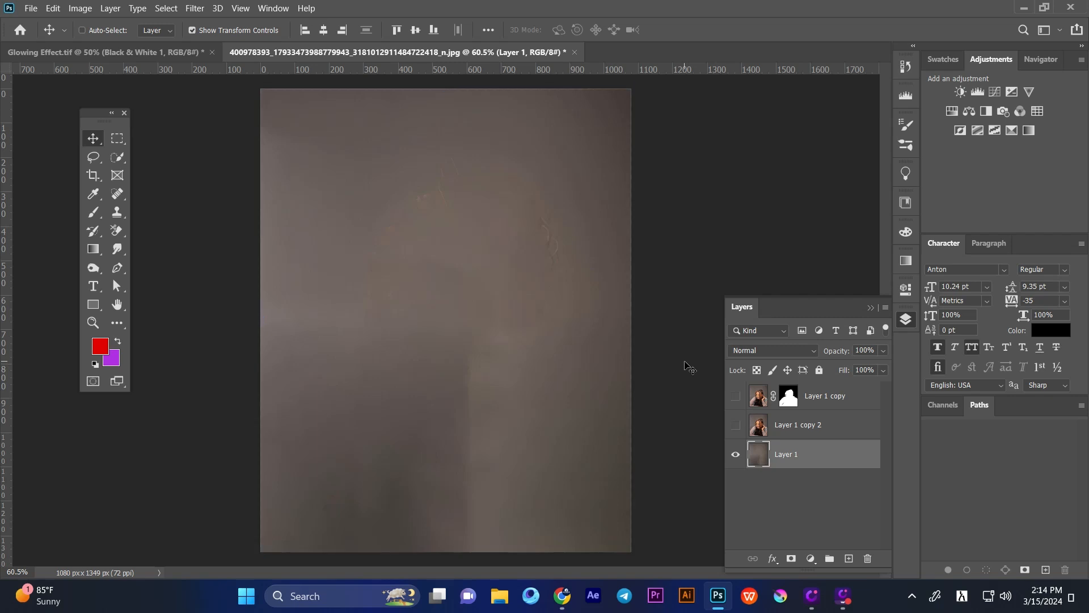
pyautogui.click(786, 457)
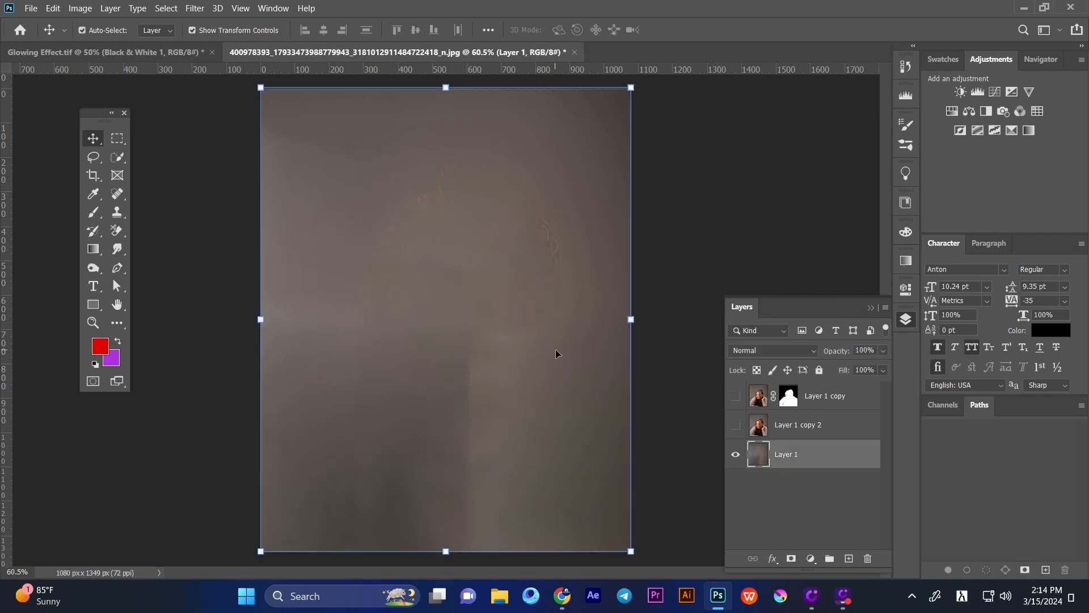
# - Set up a larger, soft brush with the grey-brown colour sampled from the middle of the filled background
pyautogui.click(94, 212)
pyautogui.keyDown('alt'); pyautogui.click(441, 397); pyautogui.keyUp('alt')
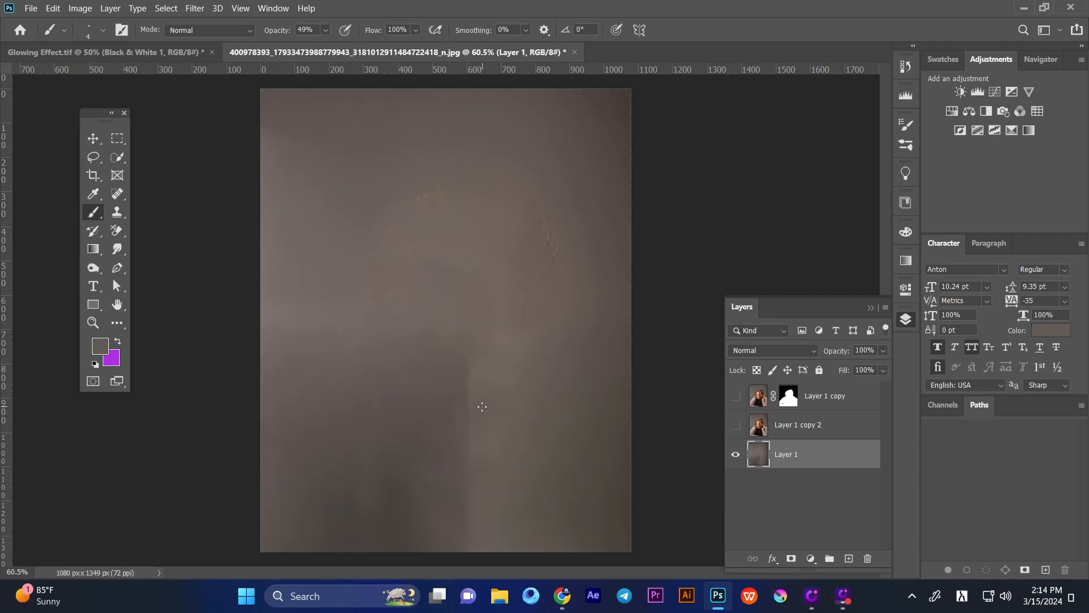
pyautogui.press(']')
pyautogui.press(']')
pyautogui.press(']')
pyautogui.press(']')
pyautogui.press(']')
pyautogui.press(']')
pyautogui.press(']')
pyautogui.press(']')
pyautogui.press(']')
pyautogui.press(']')
pyautogui.press(']')
pyautogui.press(']')
pyautogui.press(']')
pyautogui.press(']')
pyautogui.press(']')
pyautogui.press(']')
pyautogui.press(']')
pyautogui.press(']')
pyautogui.press(']')
pyautogui.press(']')
pyautogui.rightClick(470, 414)
pyautogui.moveTo(578, 413); pyautogui.dragTo(546, 413)
pyautogui.press('Return')
# - Paint over the visible fill seams on Layer 1 with a very large soft brush, between 900 and 1700 px, at 49% opacity
pyautogui.press(']')
pyautogui.press(']')
pyautogui.press(']')
pyautogui.press(']')
pyautogui.press(']')
pyautogui.press(']')
pyautogui.press(']')
pyautogui.press(']')
pyautogui.press(']')
pyautogui.press(']')
pyautogui.press(']')
pyautogui.press(']')
pyautogui.press(']')
pyautogui.press(']')
pyautogui.press(']')
pyautogui.press(']')
pyautogui.press(']')
pyautogui.press(']')
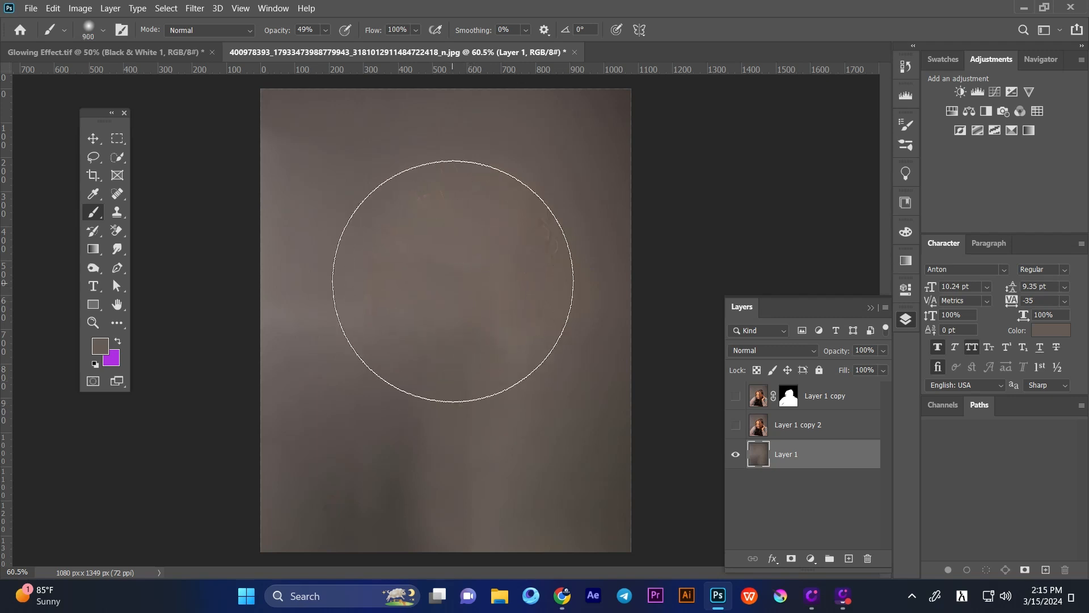
pyautogui.press(']')
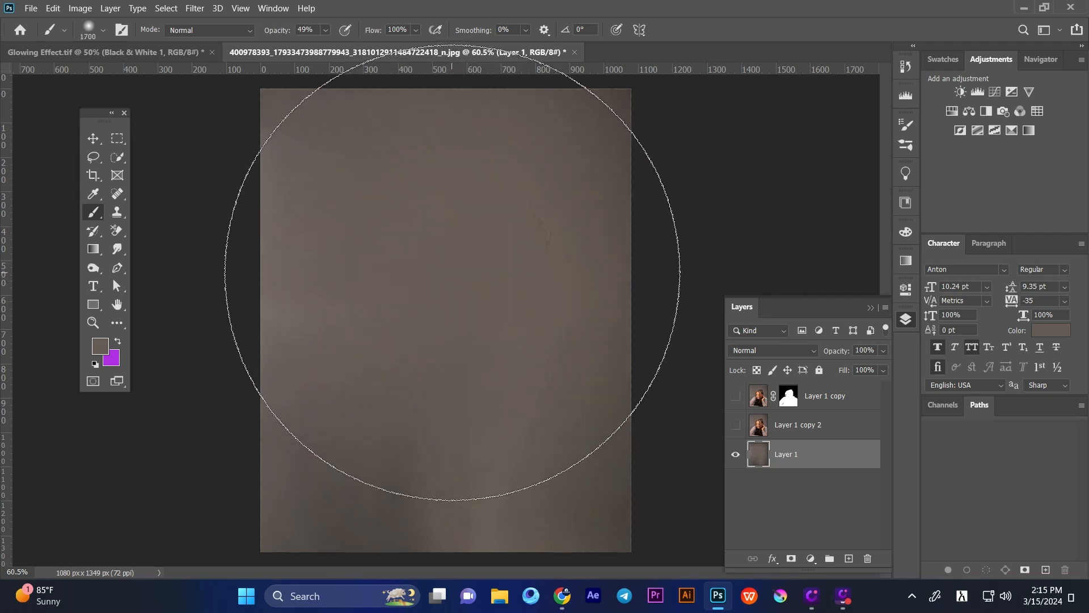
pyautogui.press('[')
pyautogui.press('[')
pyautogui.press('[')
pyautogui.press('[')
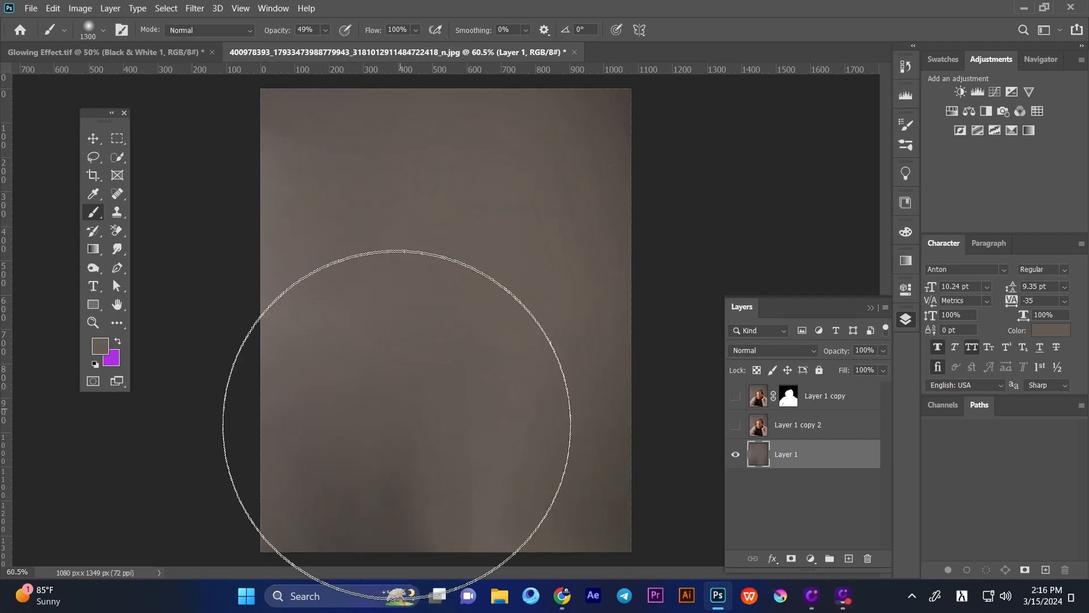
# - Sample the darker tone near the background's lower right corner and paint it along the lower edge with a 300 to 500 px brush
pyautogui.press('[')
pyautogui.press('[')
pyautogui.press('[')
pyautogui.press('[')
pyautogui.press('[')
pyautogui.press('[')
pyautogui.press('[')
pyautogui.press('[')
pyautogui.press('[')
pyautogui.press('[')
pyautogui.press('[')
pyautogui.press('[')
pyautogui.press('[')
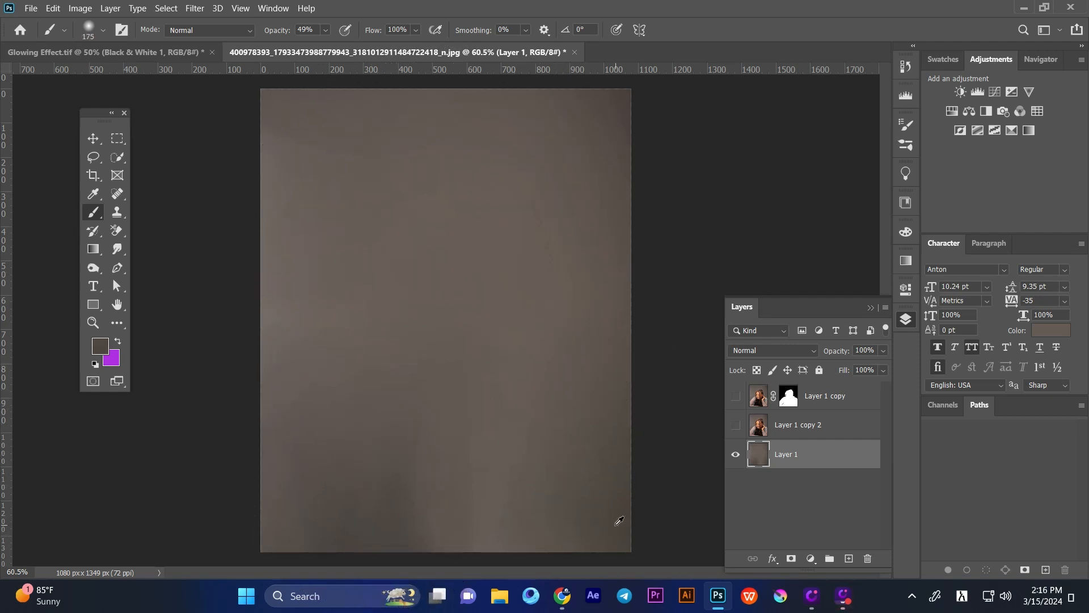
pyautogui.keyDown('alt'); pyautogui.click(616, 524); pyautogui.keyUp('alt')
pyautogui.press(']')
pyautogui.press(']')
pyautogui.press(']')
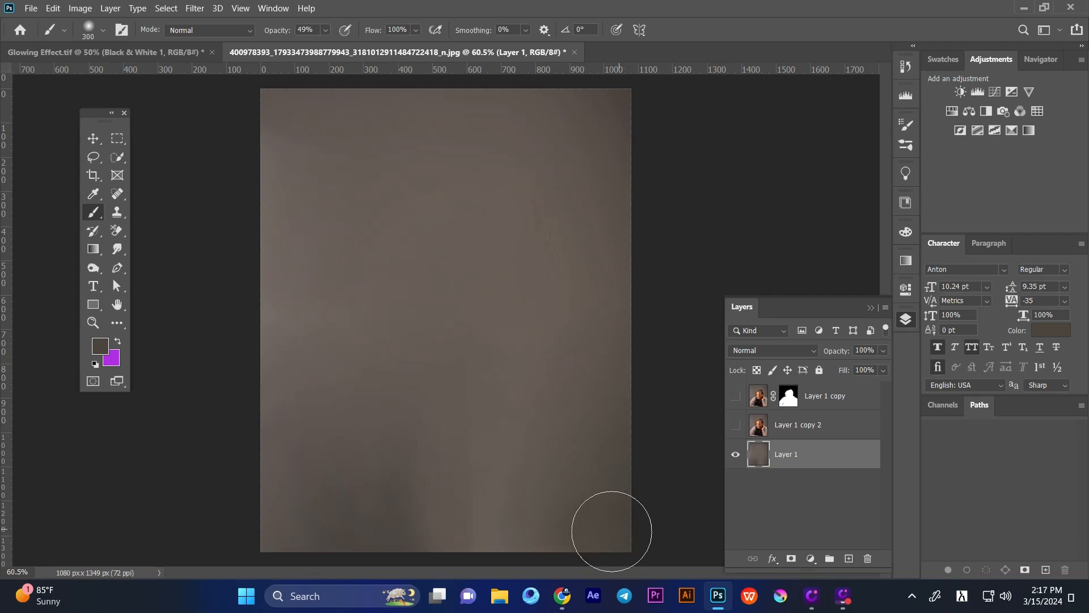
pyautogui.press(']')
pyautogui.press(']')
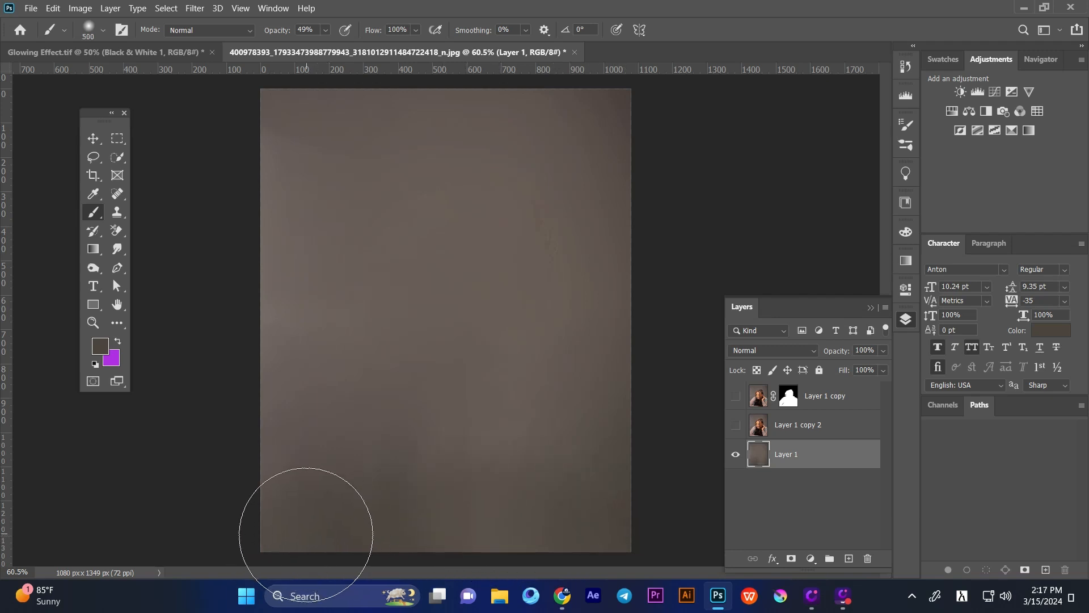
# - Smooth the remaining tonal patches in the background with a 600 px brush at 22% opacity
pyautogui.press(']')
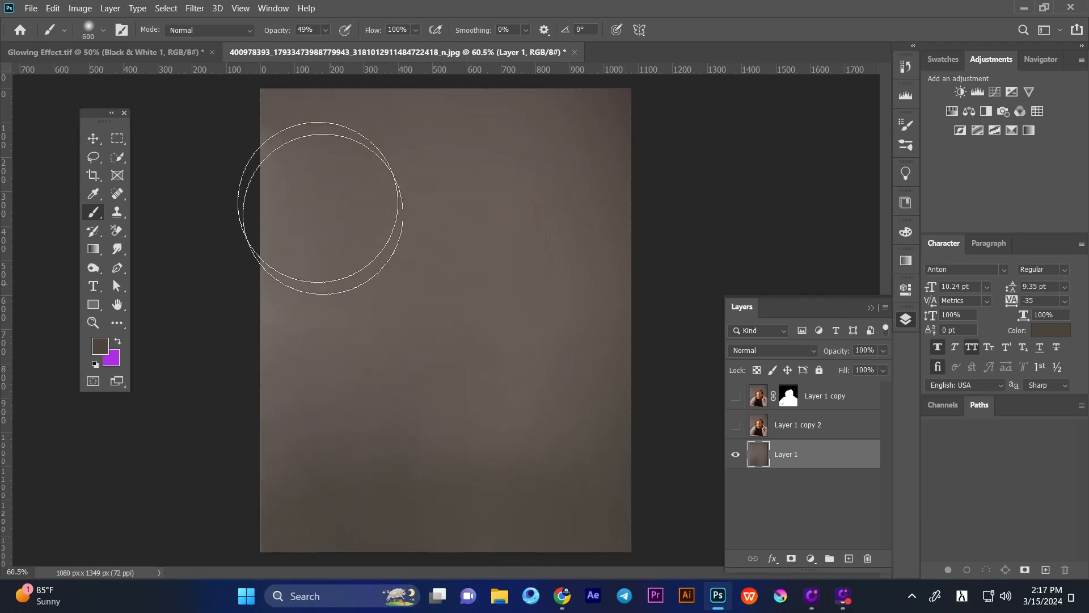
pyautogui.moveTo(278, 31); pyautogui.dragTo(264, 33)
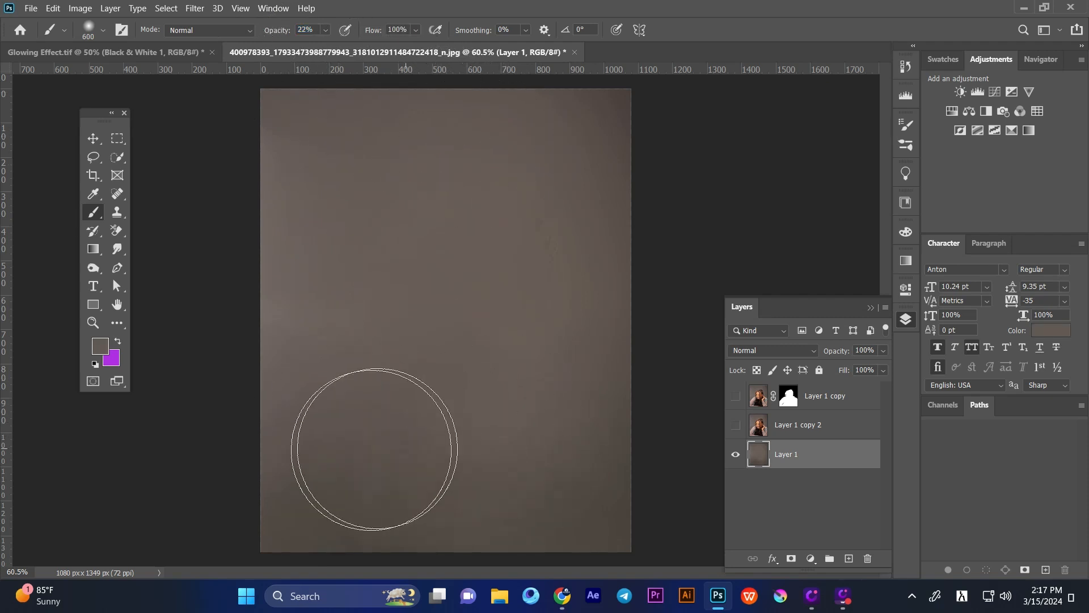
pyautogui.click(93, 137)
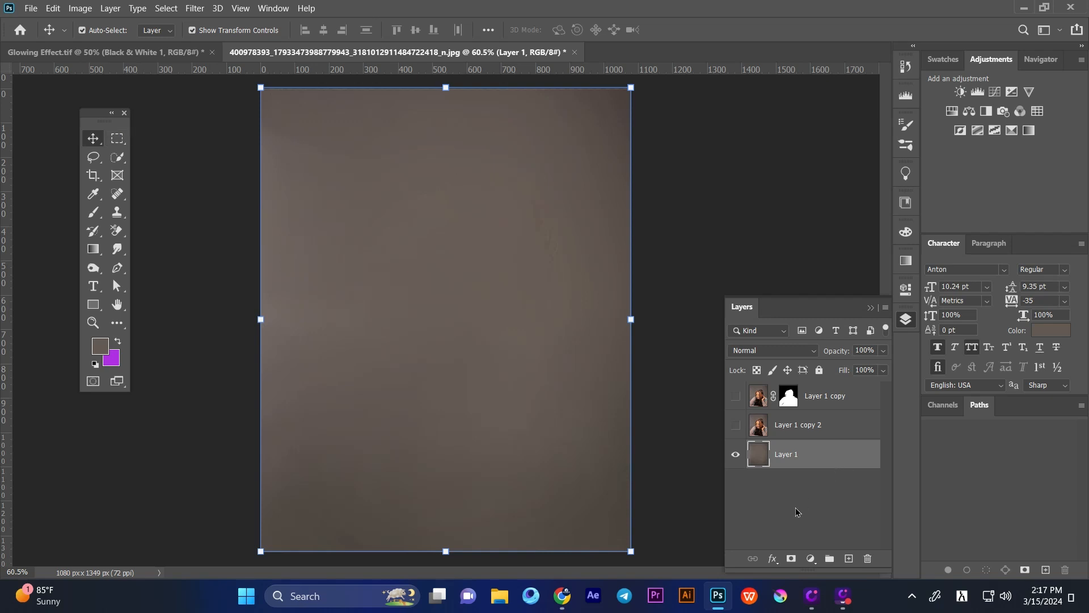
# - Add a Gradient Fill layer above Layer 1 with the Radial style, a 90° angle and 100% scale, without Reverse
pyautogui.click(811, 558)
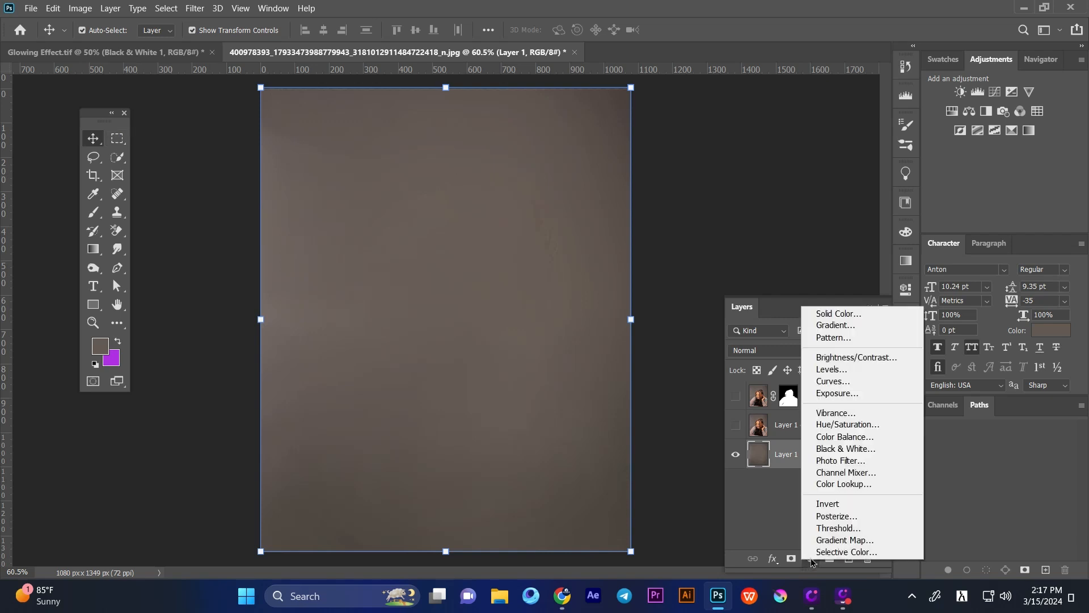
pyautogui.click(834, 325)
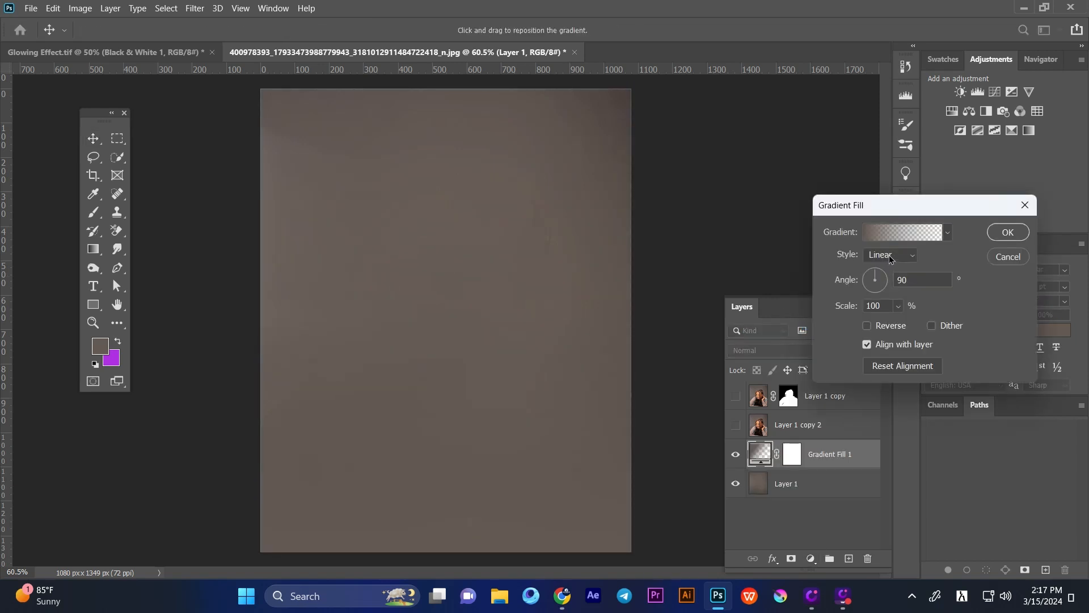
pyautogui.click(890, 254)
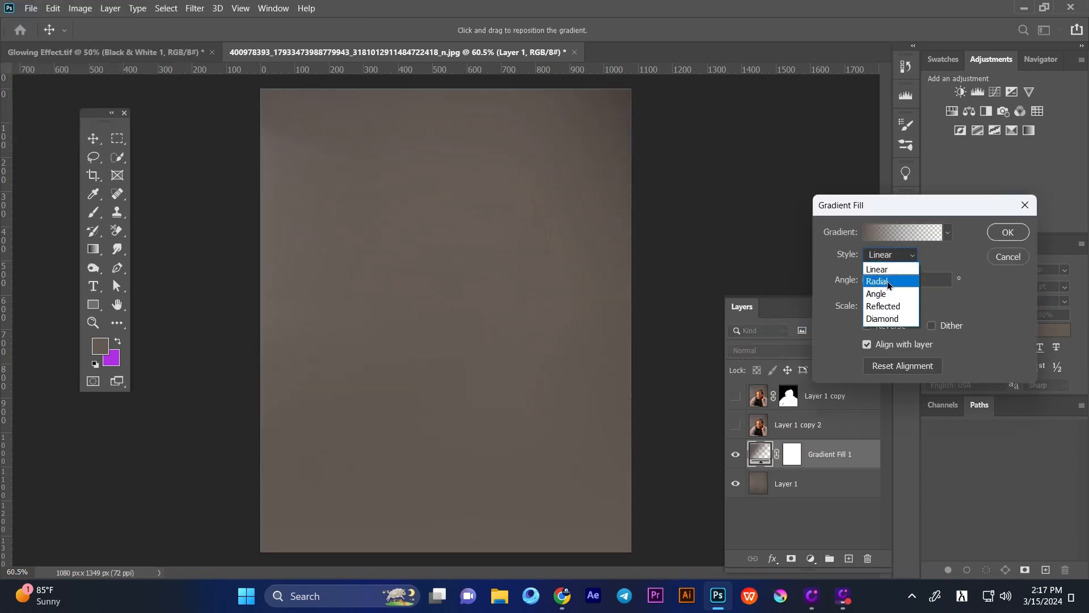
pyautogui.click(888, 283)
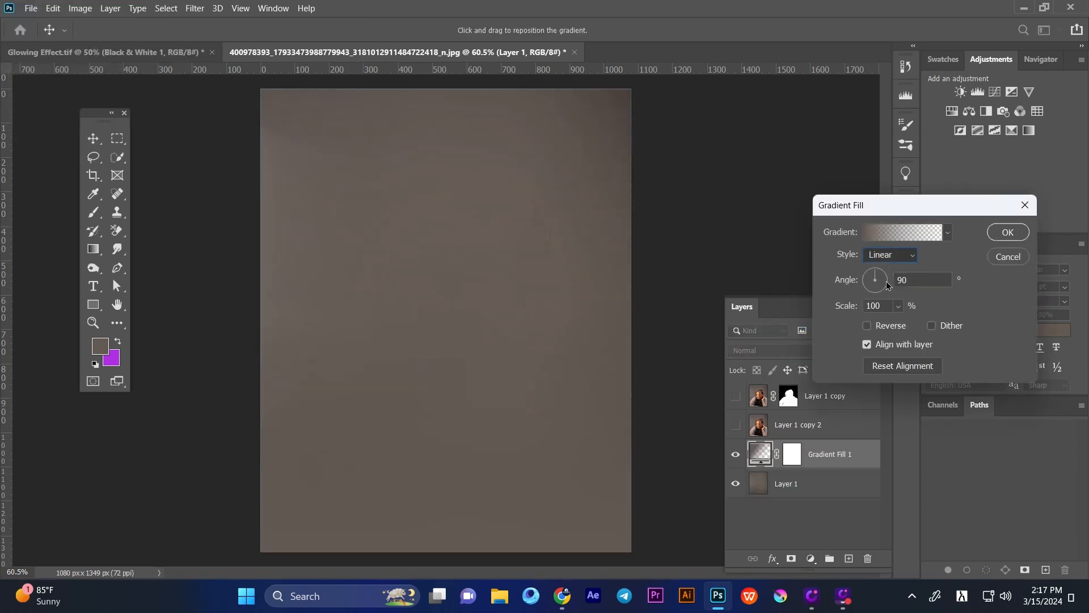
pyautogui.click(868, 326)
pyautogui.click(866, 326)
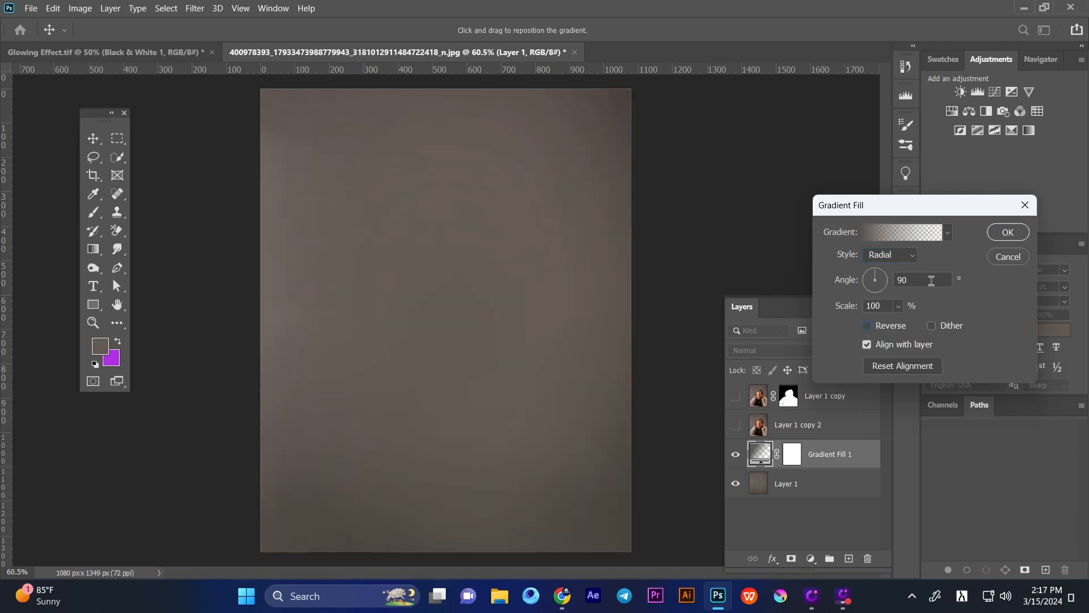
pyautogui.click(1004, 234)
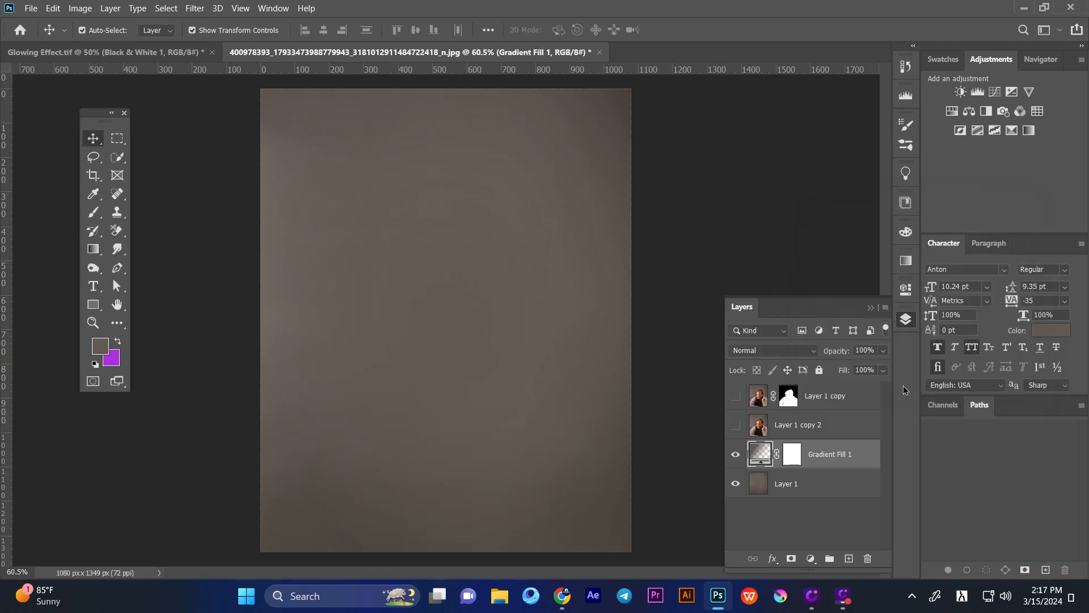
# - Add a Brightness/Contrast adjustment above the gradient fill with brightness -90 and contrast 54, and return to the layer list
pyautogui.click(811, 558)
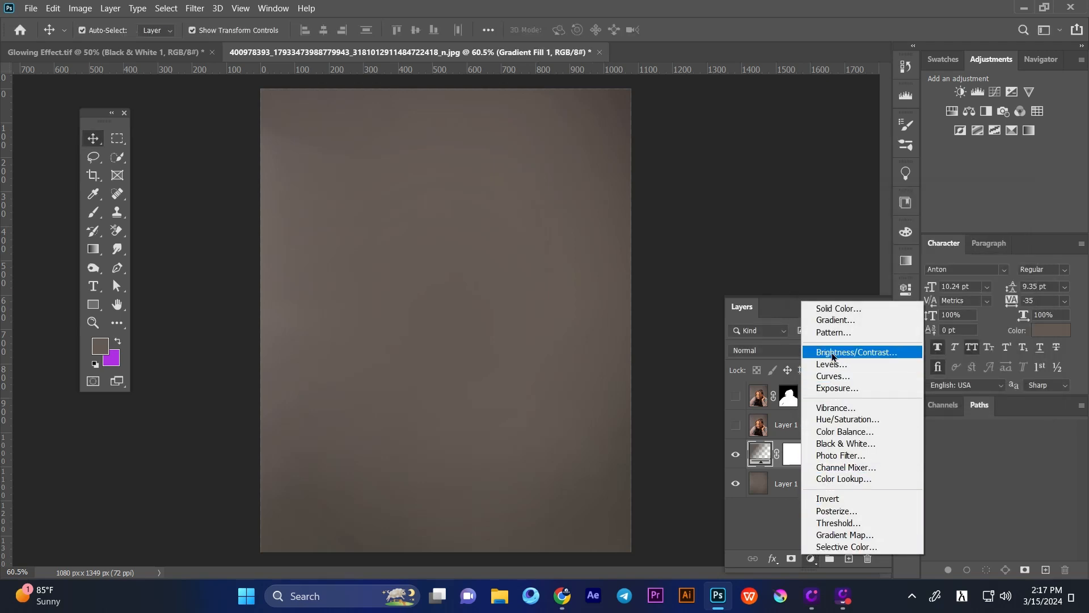
pyautogui.click(834, 352)
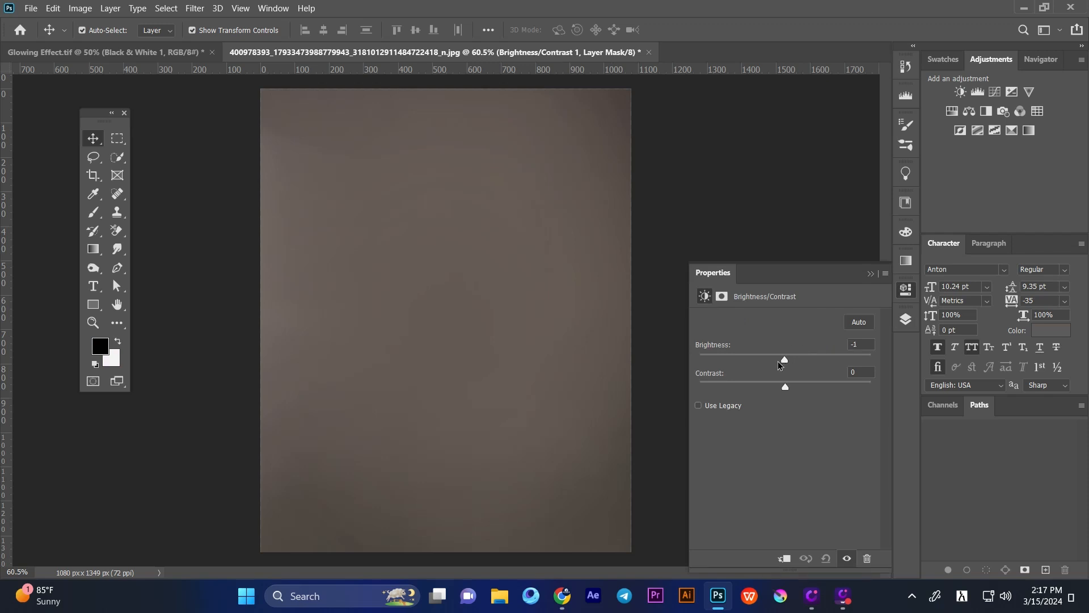
pyautogui.moveTo(777, 364); pyautogui.dragTo(731, 365)
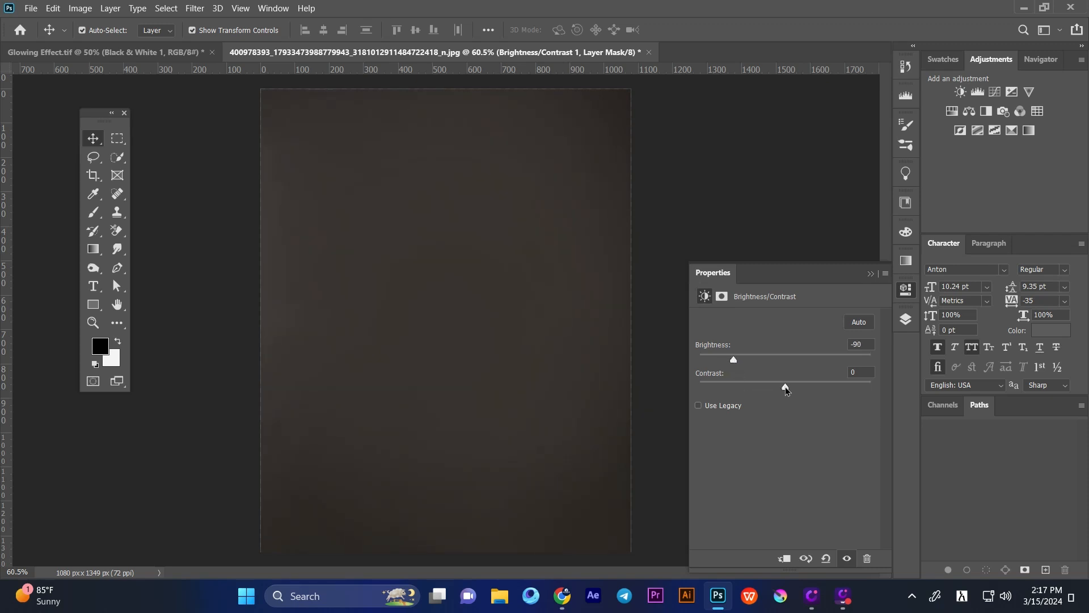
pyautogui.moveTo(786, 388); pyautogui.dragTo(826, 387)
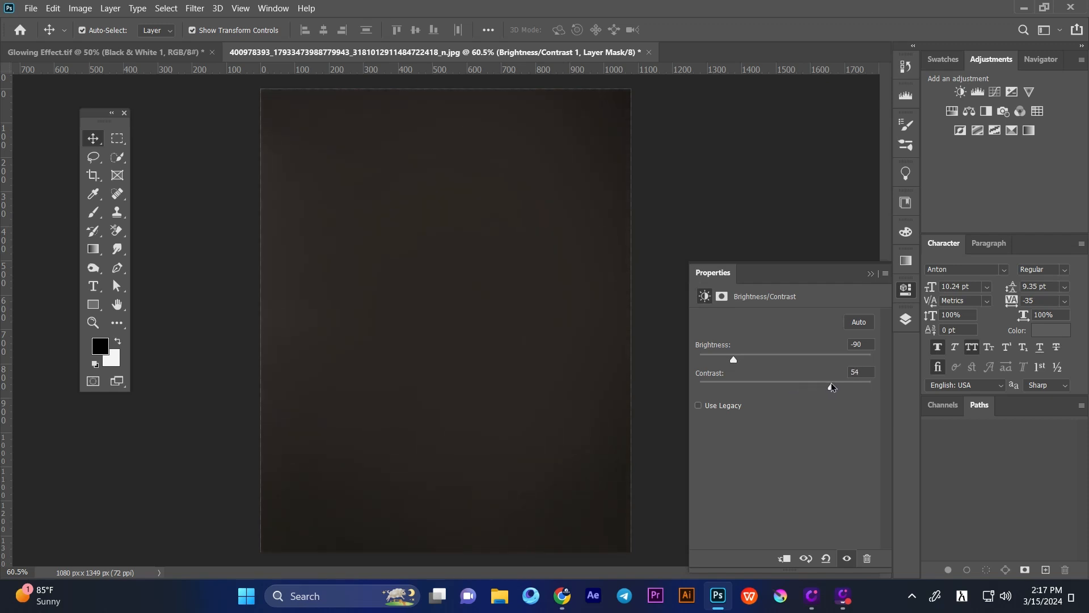
pyautogui.click(871, 275)
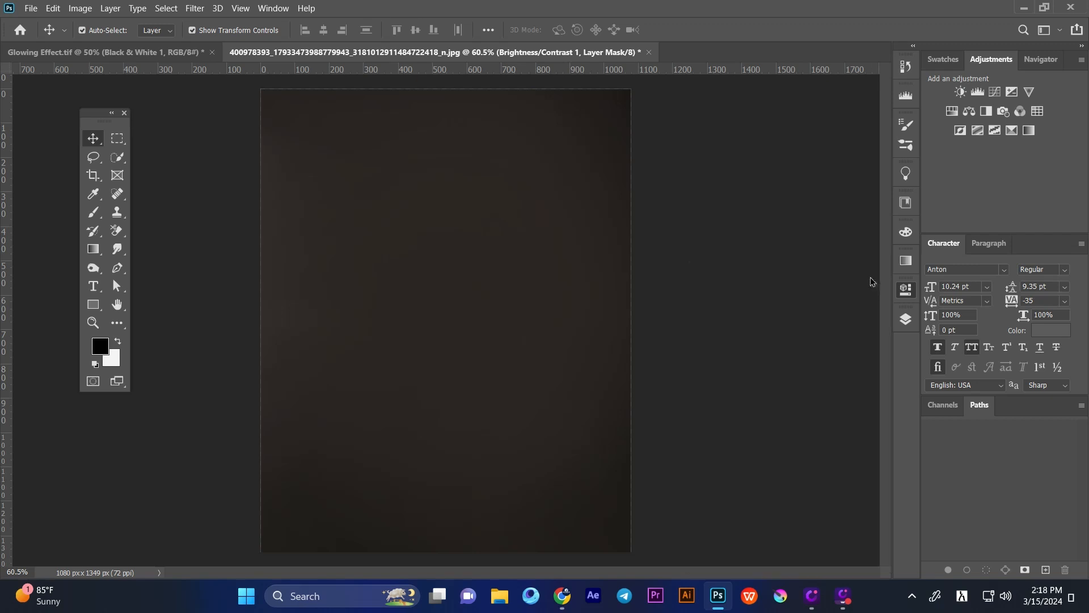
pyautogui.click(906, 320)
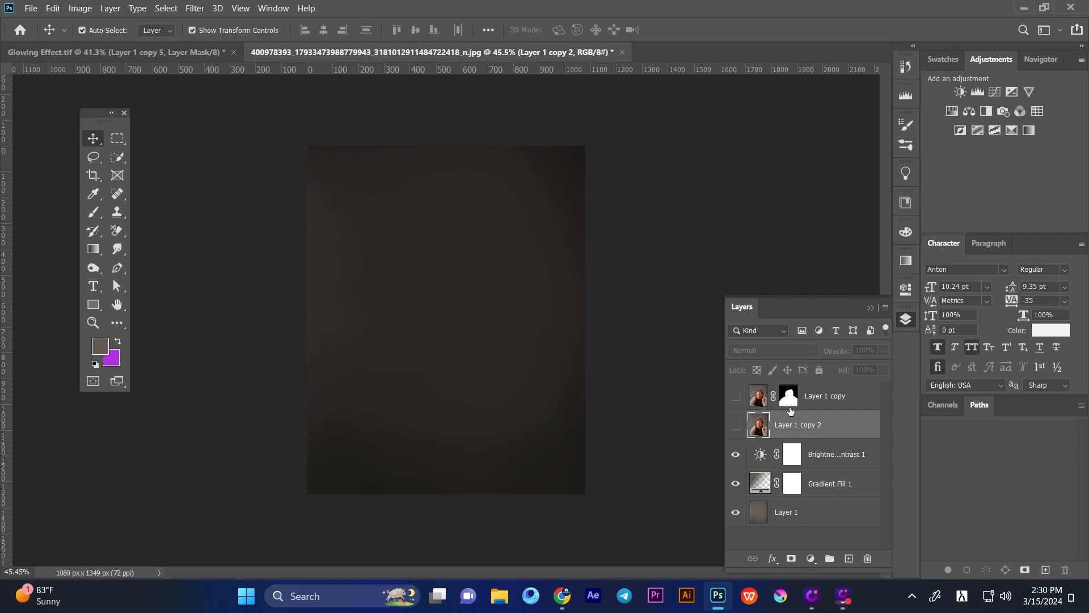
# - Duplicate the masked Layer 1 copy and make both the original masked layer and its duplicate visible
pyautogui.click(815, 396)
pyautogui.moveTo(832, 412); pyautogui.dragTo(849, 558)
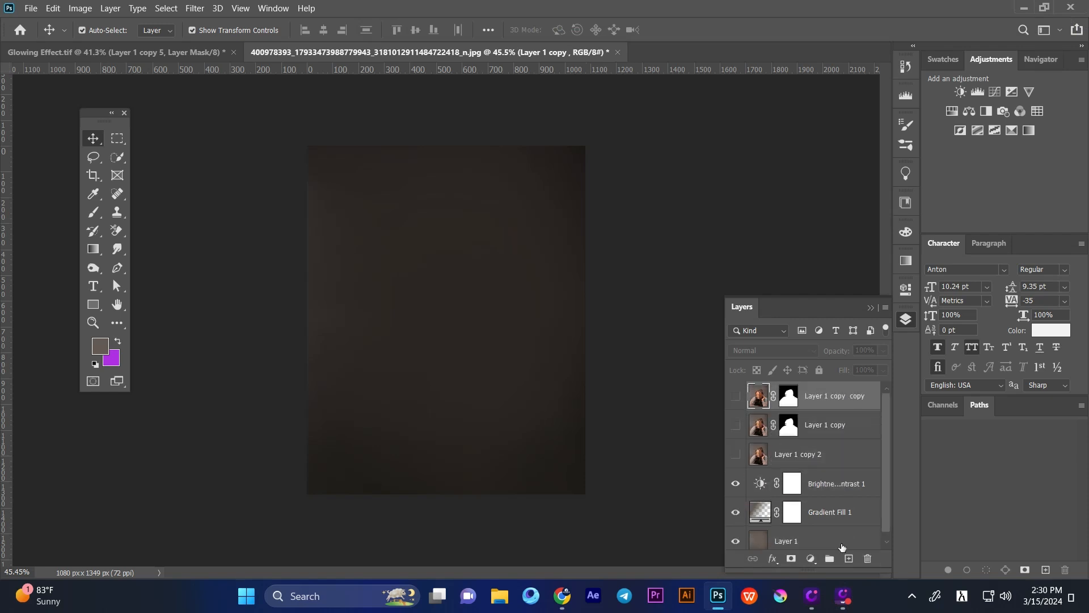
pyautogui.click(736, 406)
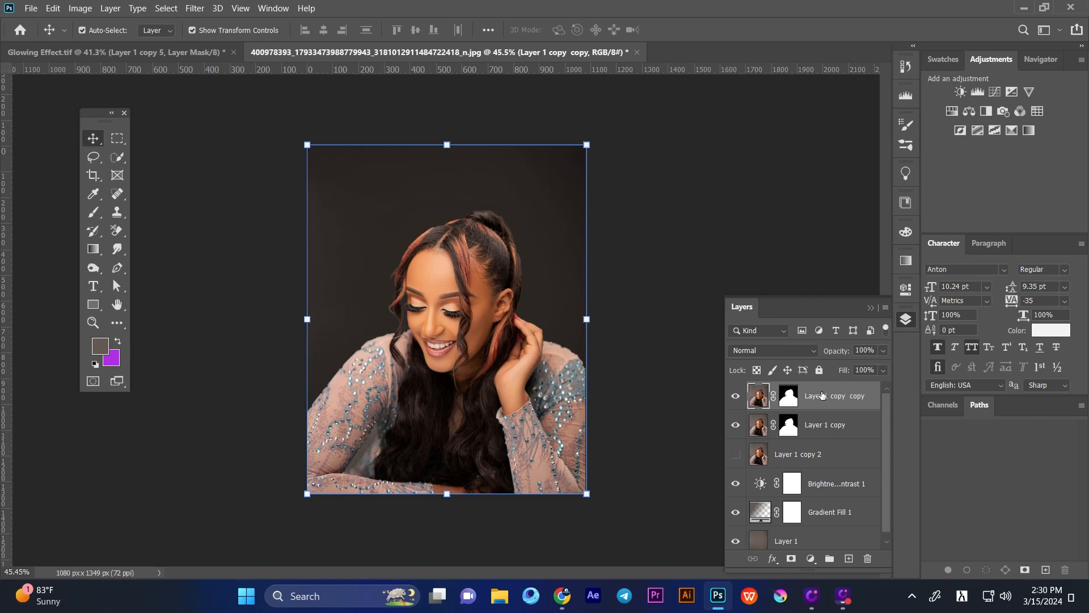
# - Flip Layer 1 copy horizontally beneath the duplicated portrait
pyautogui.click(816, 426)
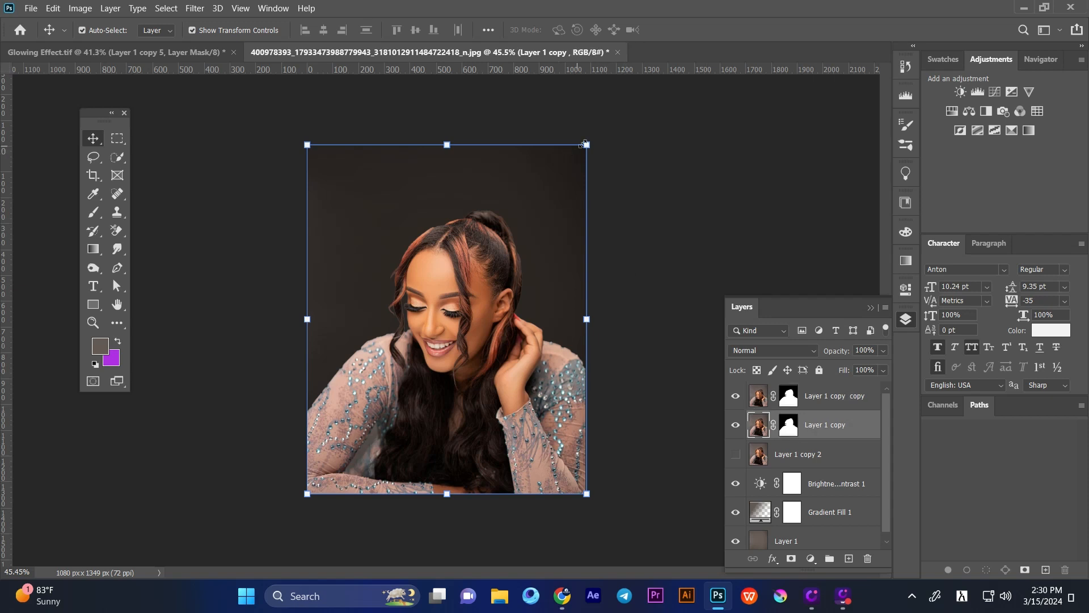
pyautogui.hotkey('ctrl', 't')
pyautogui.rightClick(524, 225)
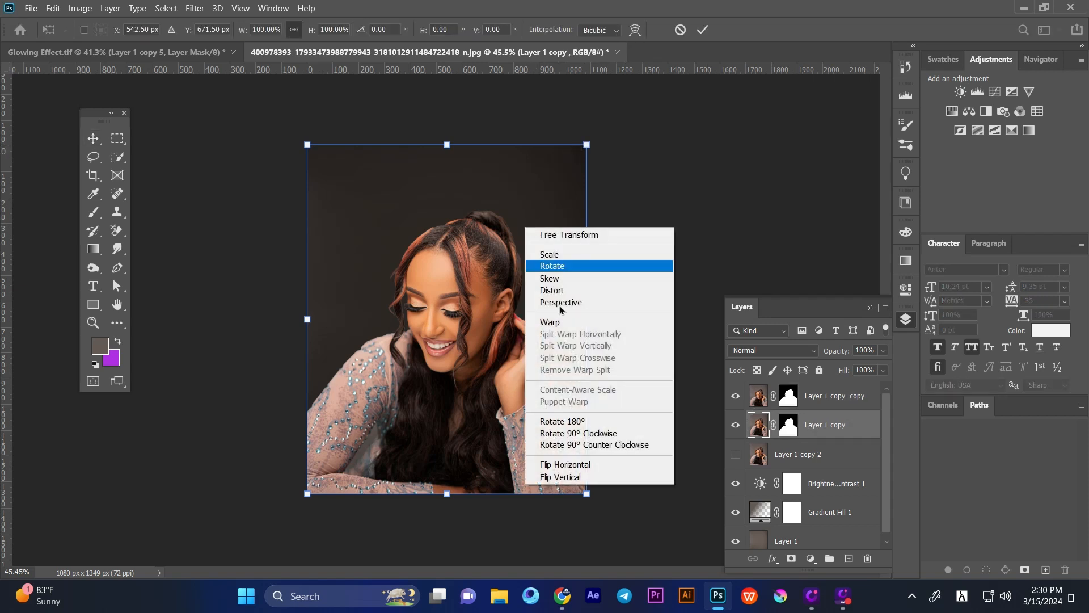
pyautogui.click(587, 465)
pyautogui.press('v')
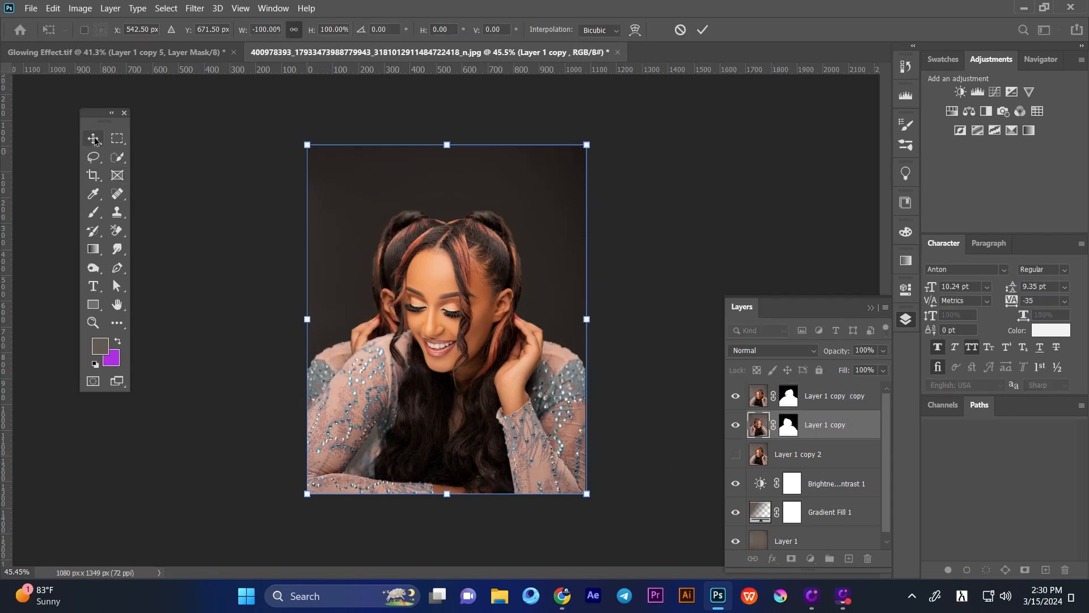
pyautogui.press('Return')
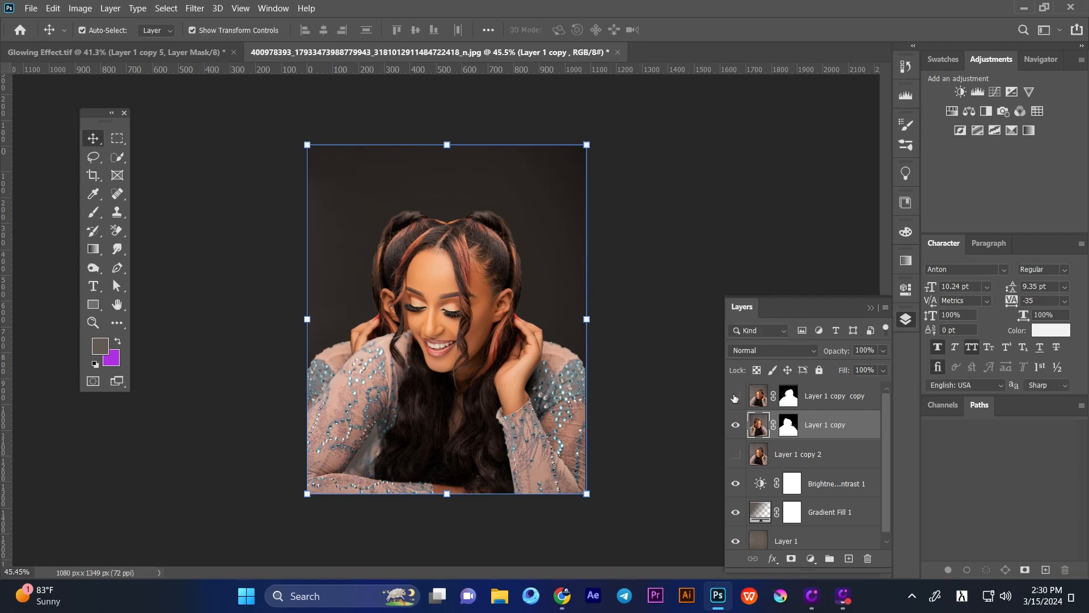
# - Hide the top portrait copy and restrict the flipped Layer 1 copy to the red channel in its blending options
pyautogui.click(735, 396)
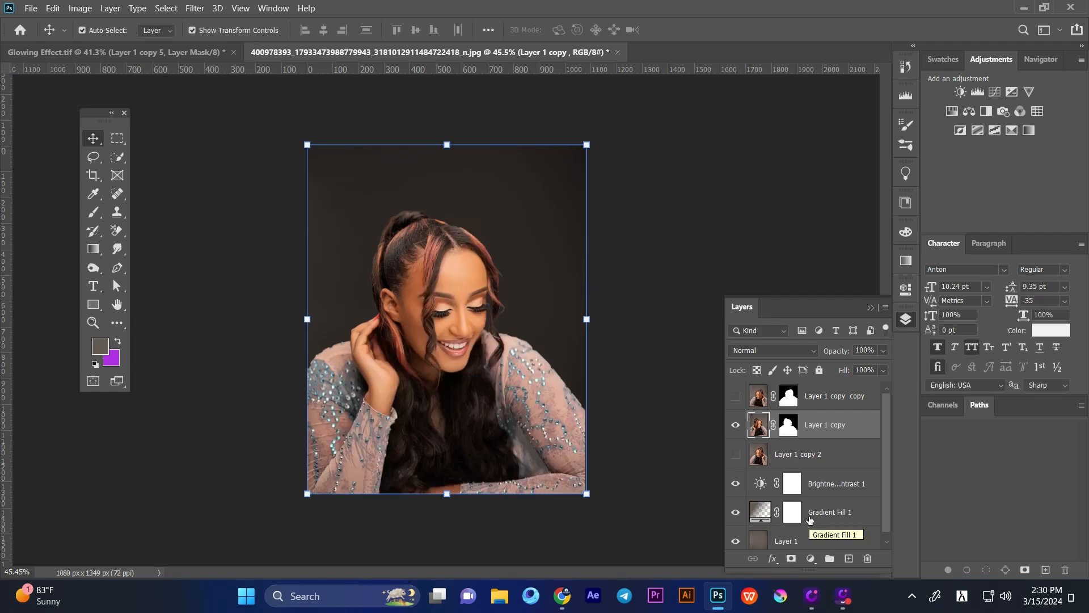
pyautogui.click(772, 558)
pyautogui.click(795, 430)
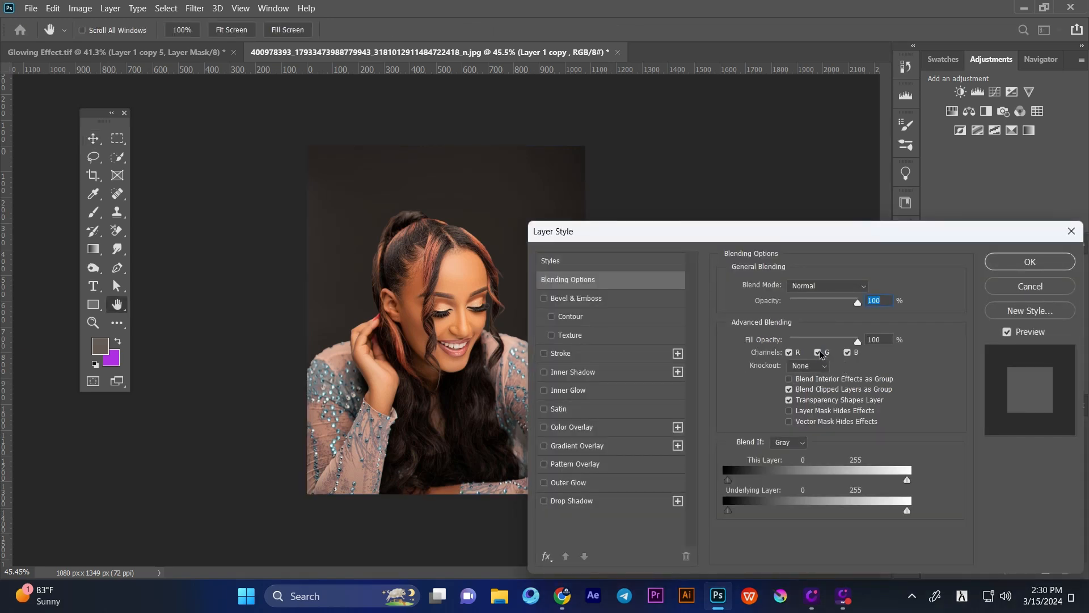
pyautogui.click(818, 353)
pyautogui.click(848, 353)
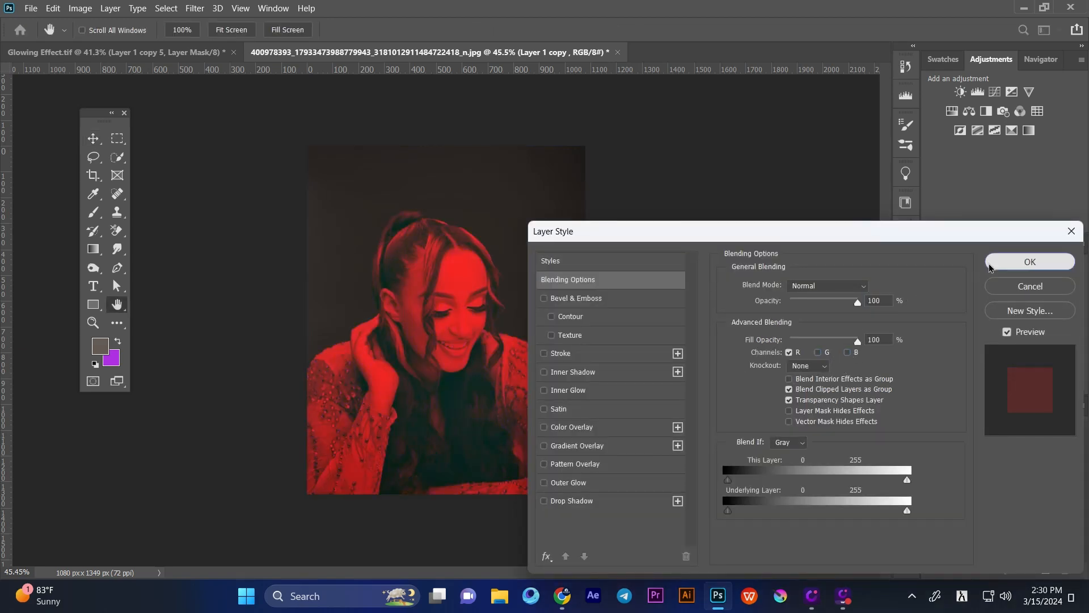
pyautogui.click(990, 266)
# - Add a Curves adjustment clipped to the flipped red layer with its black point at input 39, output 0
pyautogui.click(812, 559)
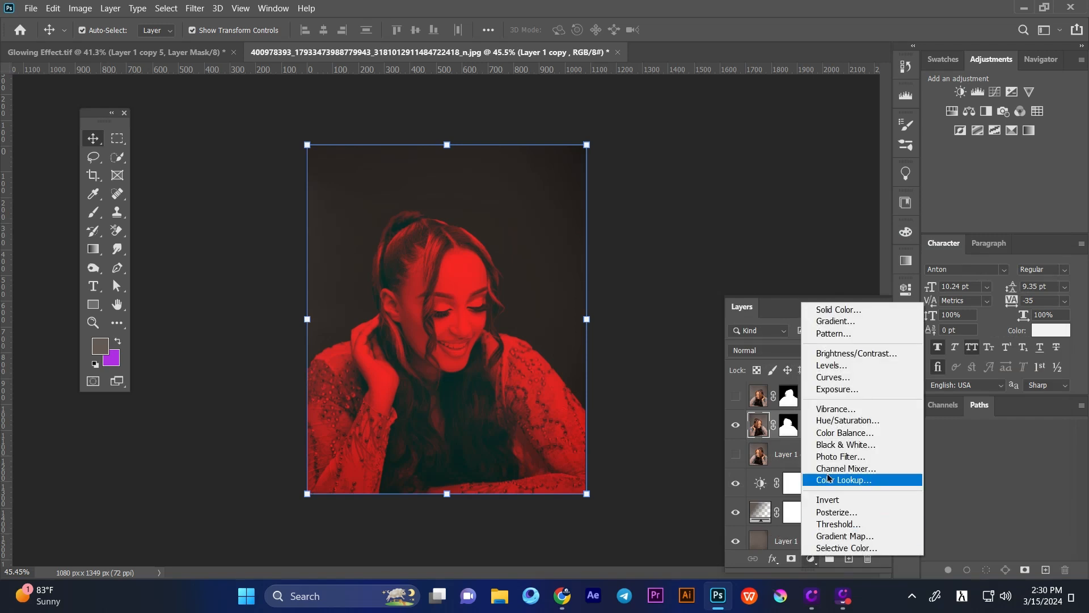
pyautogui.click(831, 377)
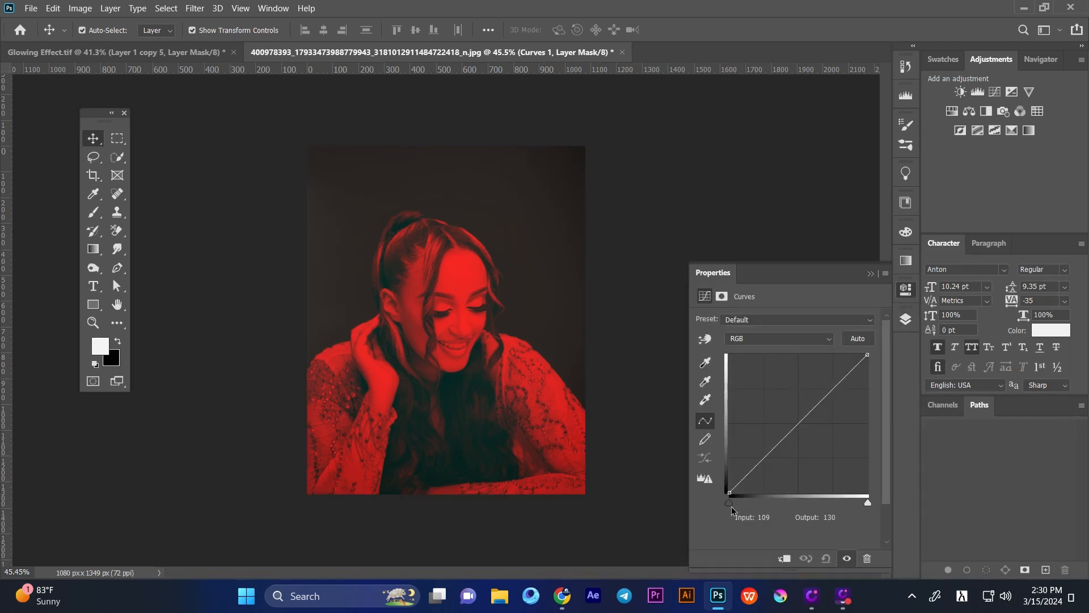
pyautogui.moveTo(730, 504); pyautogui.dragTo(751, 502)
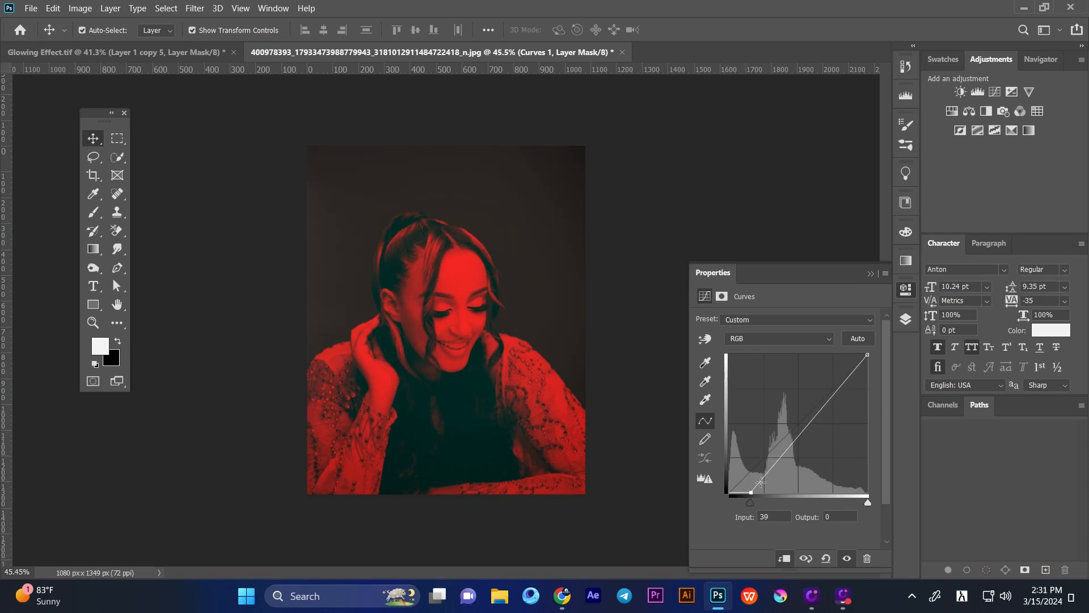
pyautogui.click(870, 274)
pyautogui.click(906, 319)
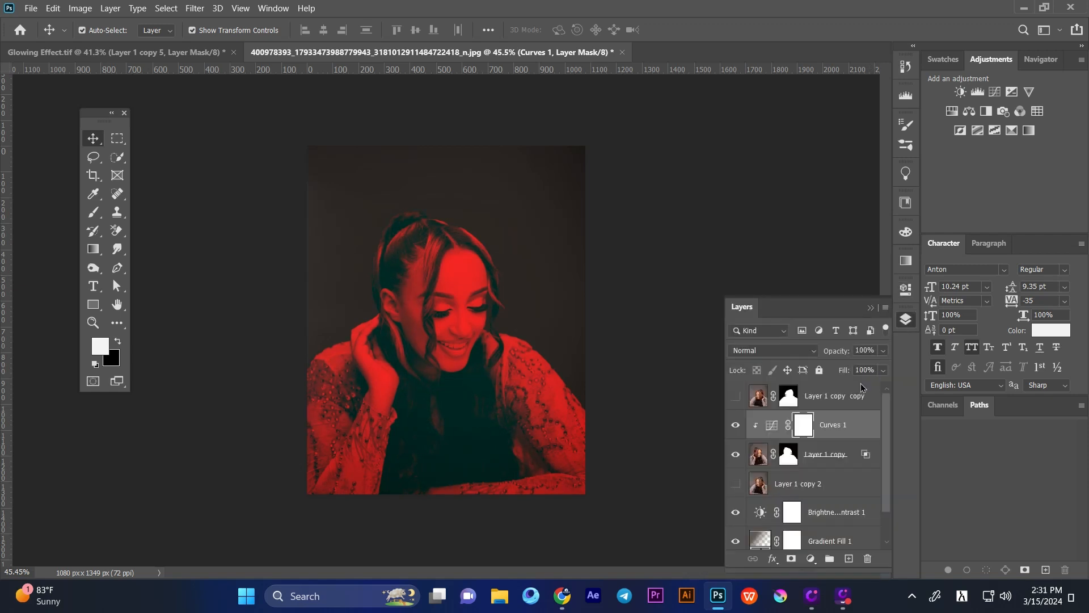
# - Show the top portrait copy and exclude the red channel in its blending options, keeping green and blue
pyautogui.click(808, 397)
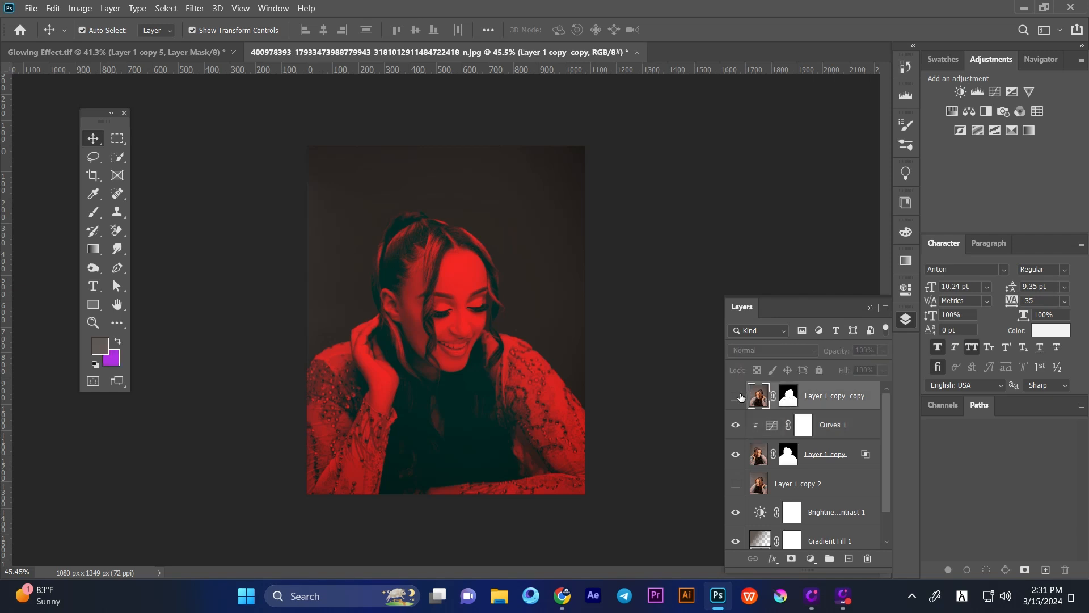
pyautogui.click(735, 396)
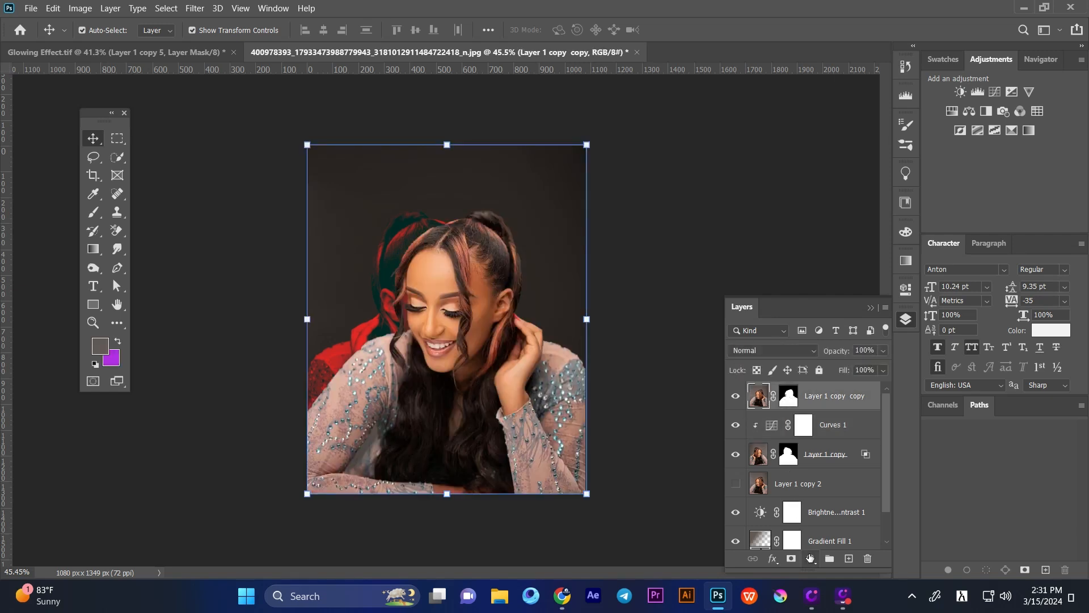
pyautogui.click(772, 558)
pyautogui.press('Escape')
pyautogui.press('h')
pyautogui.doubleClick(801, 383)
pyautogui.click(788, 352)
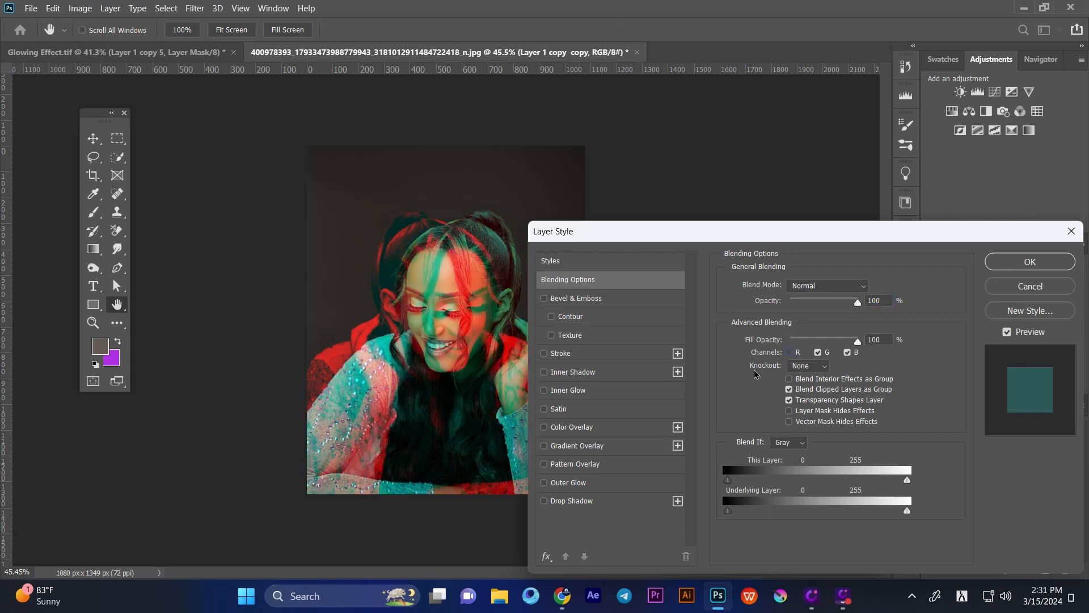
pyautogui.click(995, 264)
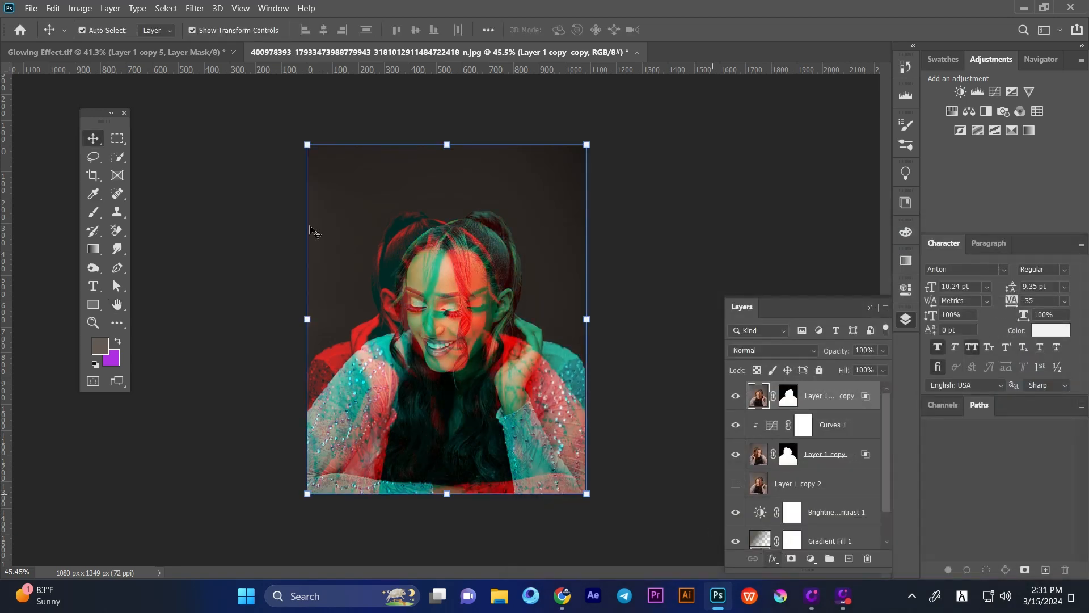
# - Add a Curves adjustment clipped to the top portrait copy with its black point at input 39, output 0
pyautogui.click(810, 558)
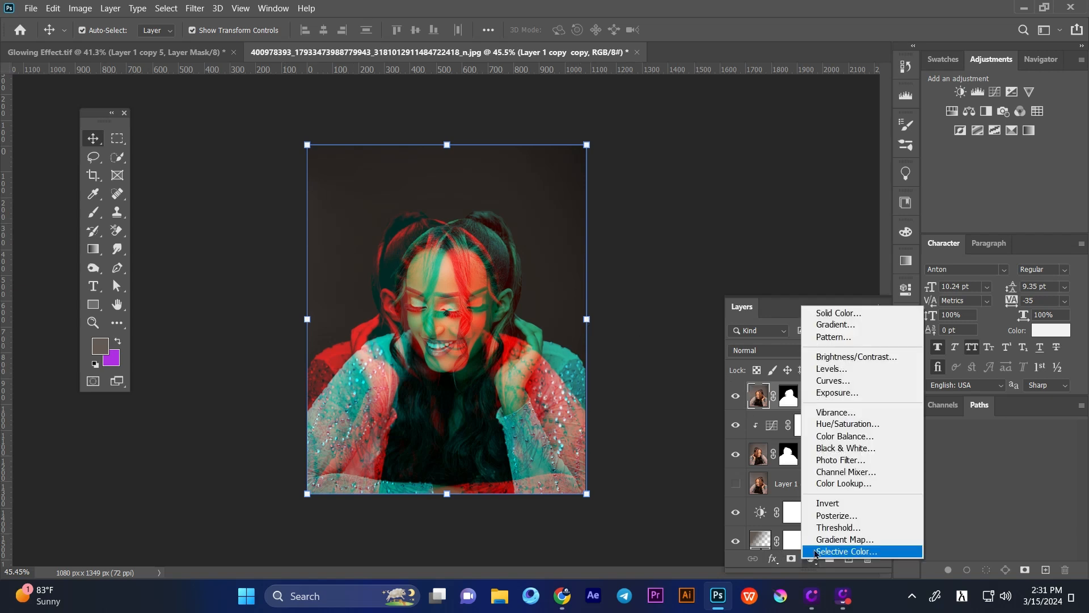
pyautogui.click(838, 386)
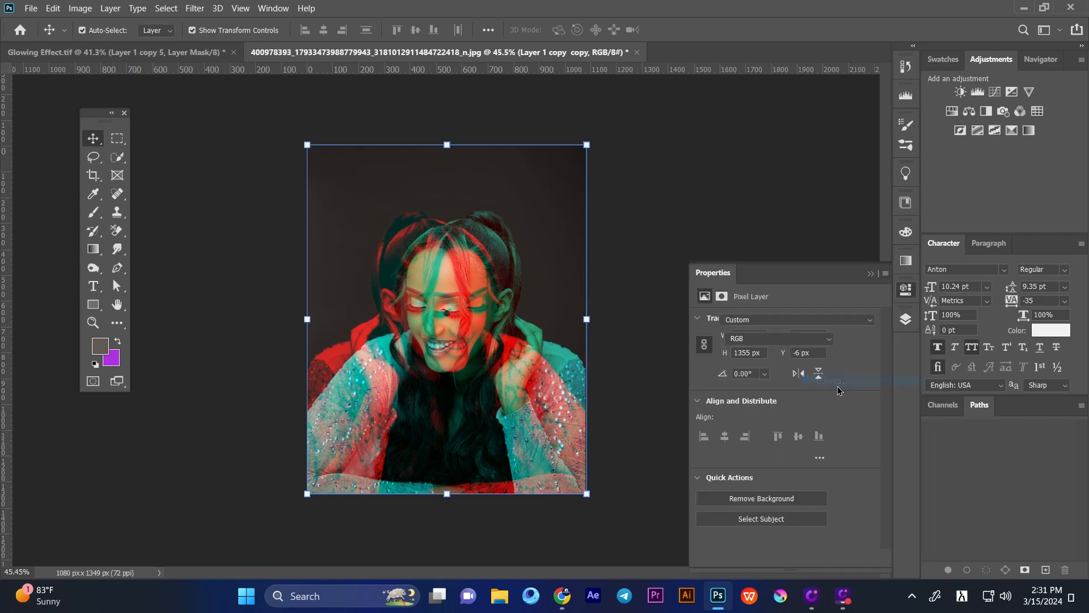
pyautogui.moveTo(730, 501); pyautogui.dragTo(752, 501)
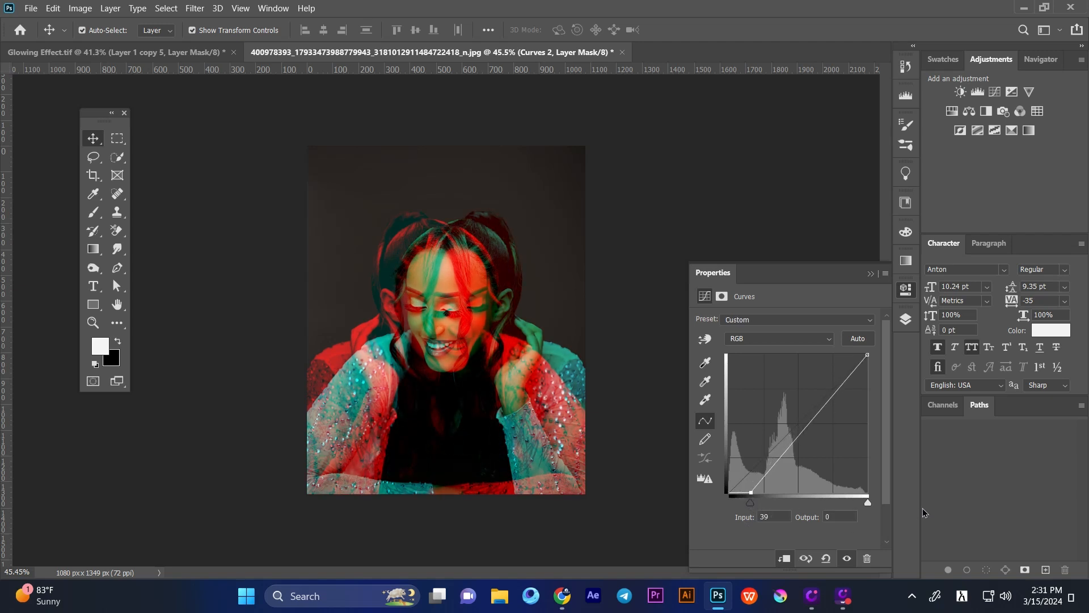
pyautogui.click(906, 289)
pyautogui.click(907, 318)
# - Add a Black & White adjustment clipped to the top portrait copy and slightly lower its Reds and Magentas values
pyautogui.click(811, 559)
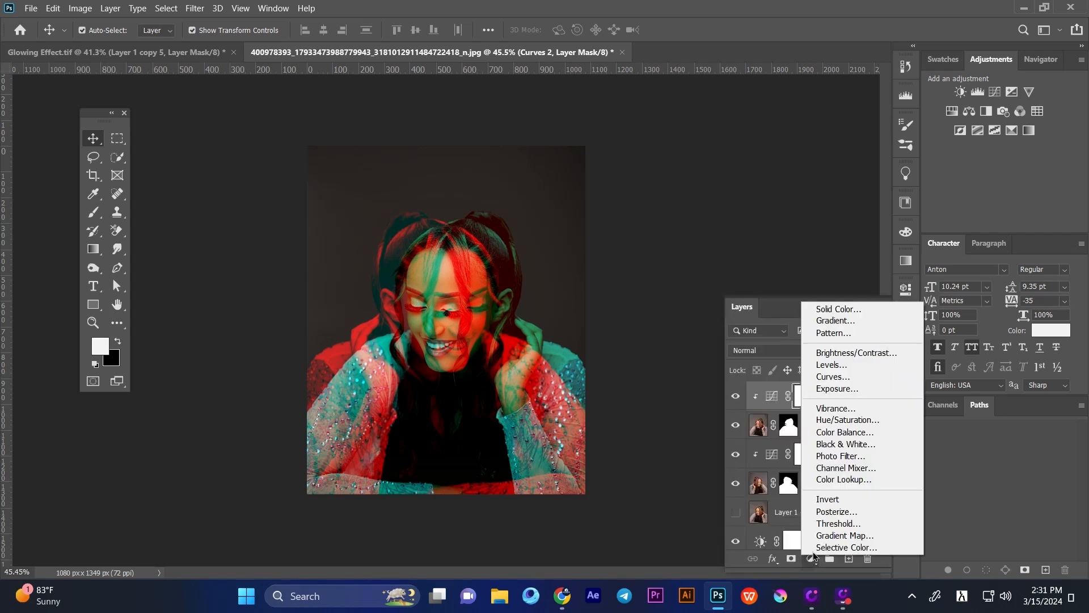
pyautogui.click(831, 444)
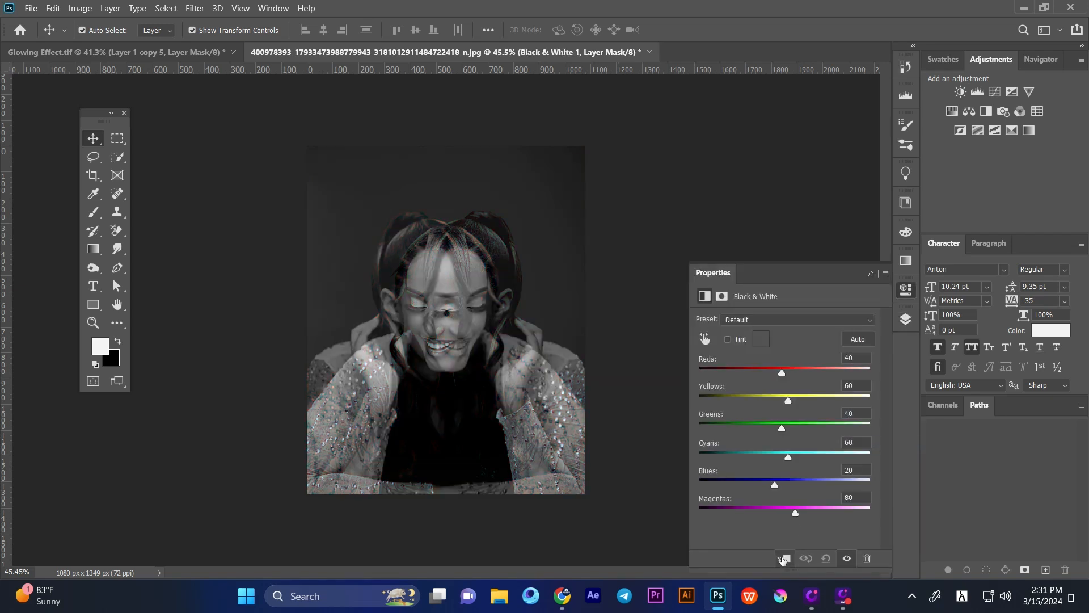
pyautogui.click(785, 558)
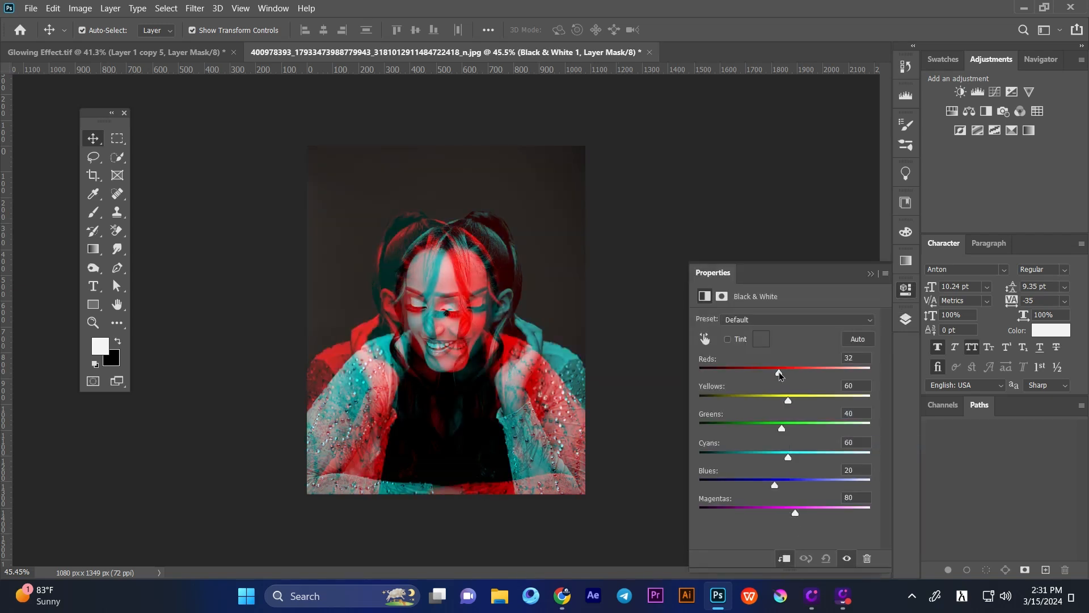
pyautogui.moveTo(799, 504); pyautogui.dragTo(790, 506)
# - Enlarge the cyan portrait copy proportionally to about 114%, extending it past the canvas's upper, left and lower edges
pyautogui.click(504, 248)
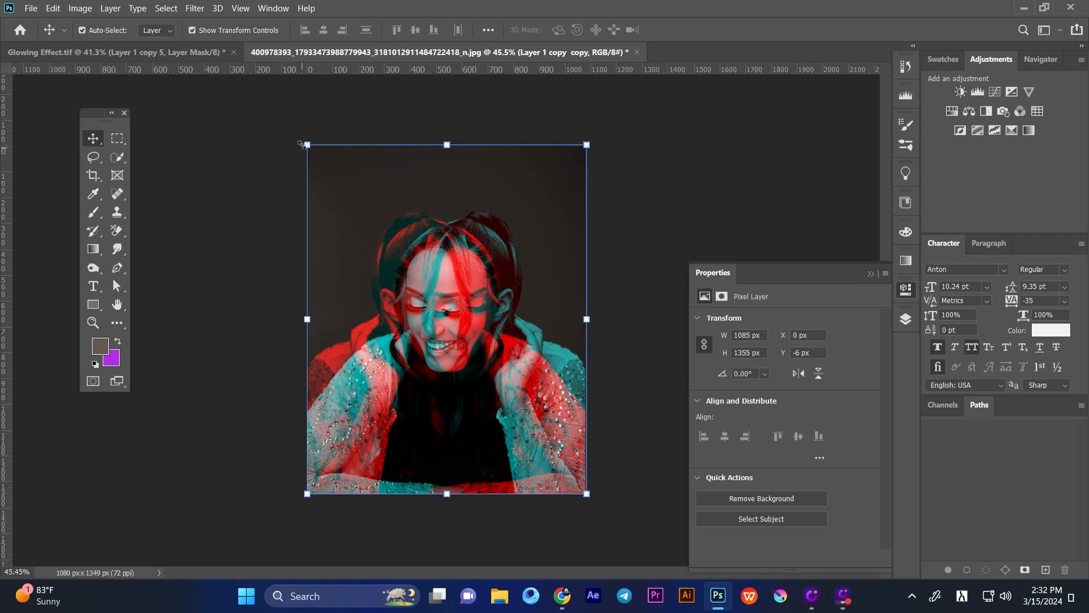
pyautogui.moveTo(287, 134); pyautogui.dragTo(277, 107)
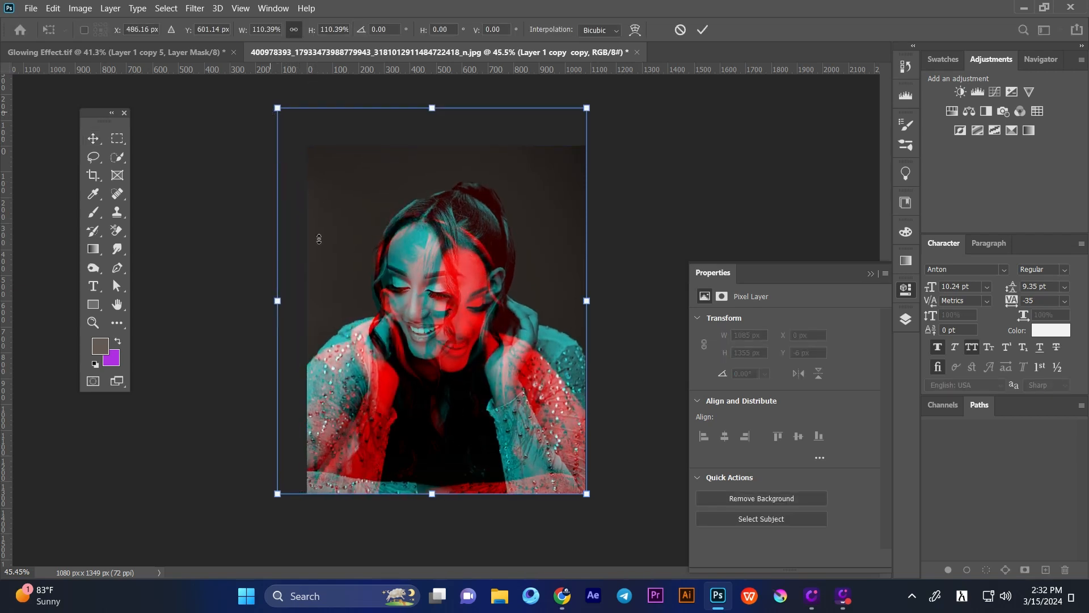
pyautogui.moveTo(273, 497)
pyautogui.mouseDown()
pyautogui.moveTo(252, 509)
pyautogui.moveTo(263, 504)
pyautogui.mouseUp()
pyautogui.click(94, 141)
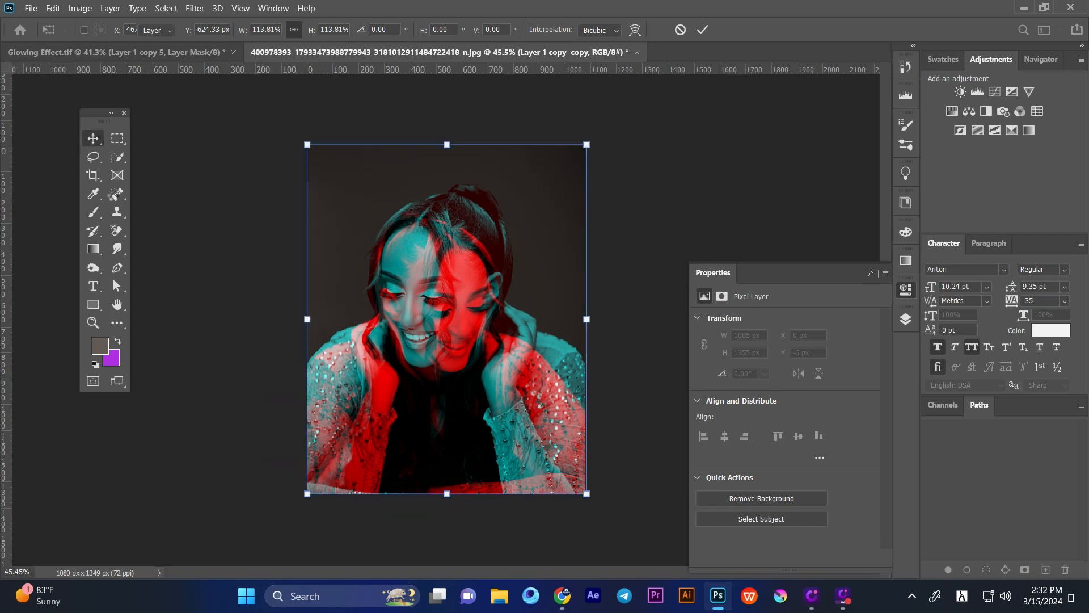
# - Reduce the enlarged cyan portrait copy to 50% opacity and 80% fill
pyautogui.click(909, 319)
pyautogui.click(909, 319)
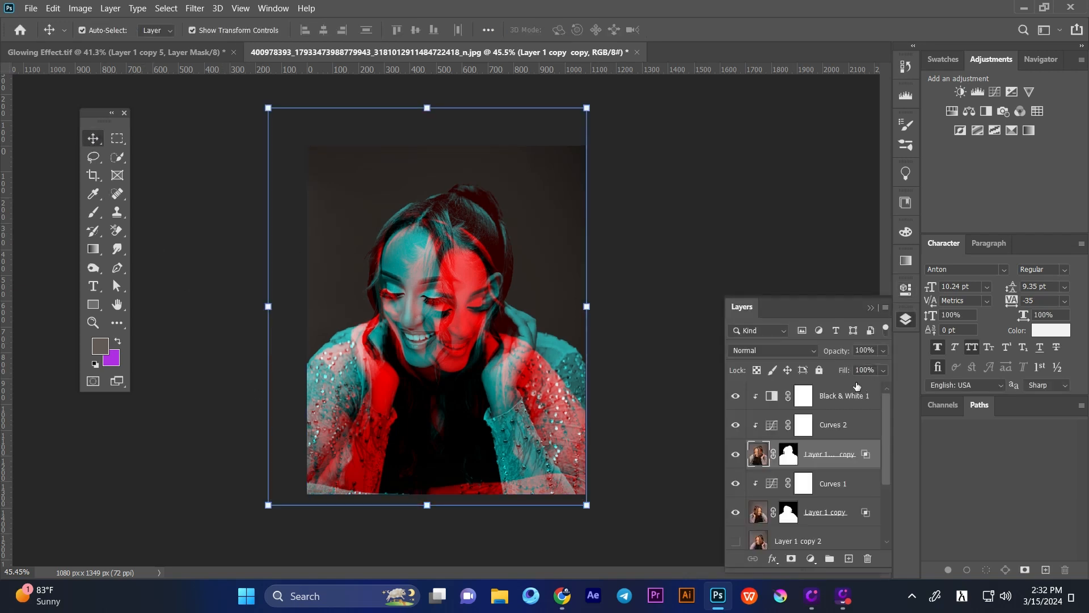
pyautogui.moveTo(844, 352); pyautogui.dragTo(808, 353)
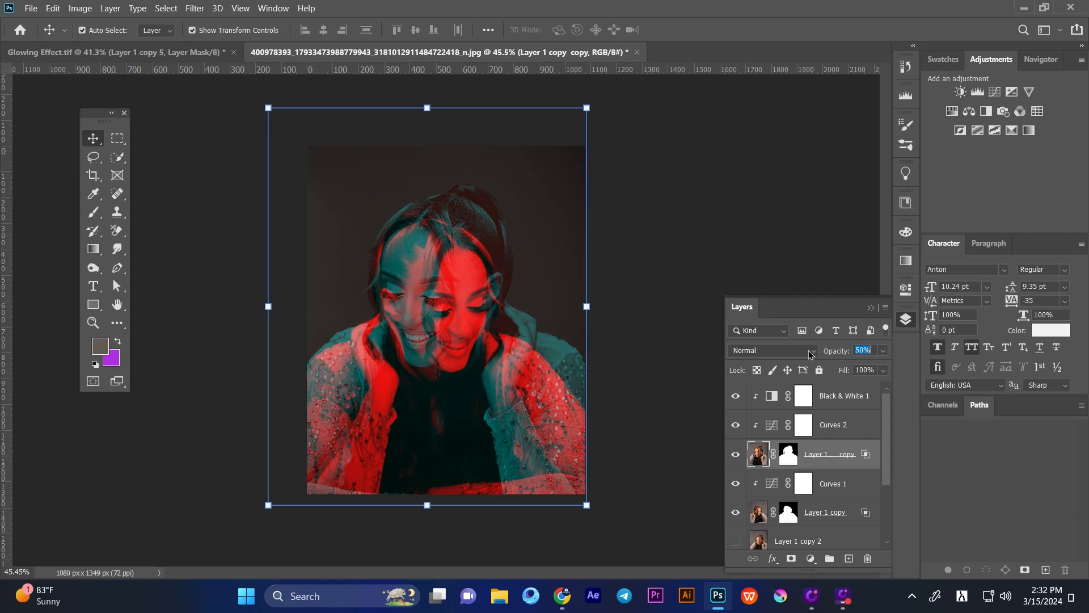
pyautogui.moveTo(846, 370); pyautogui.dragTo(833, 371)
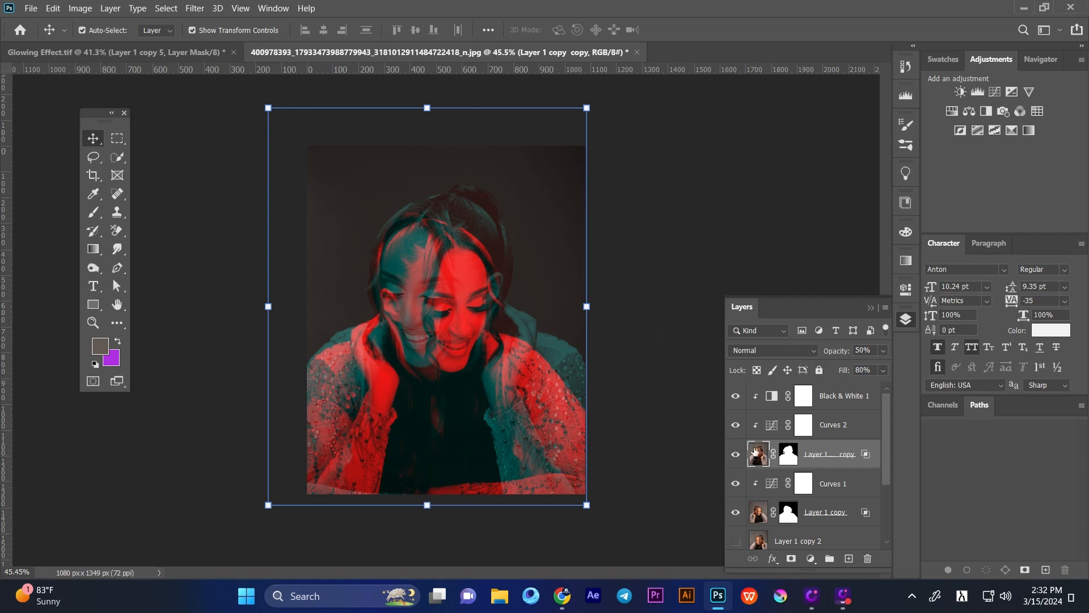
# - Target the enlarged cyan copy's layer mask and set up a black brush with 20% opacity and 32% flow
pyautogui.click(793, 455)
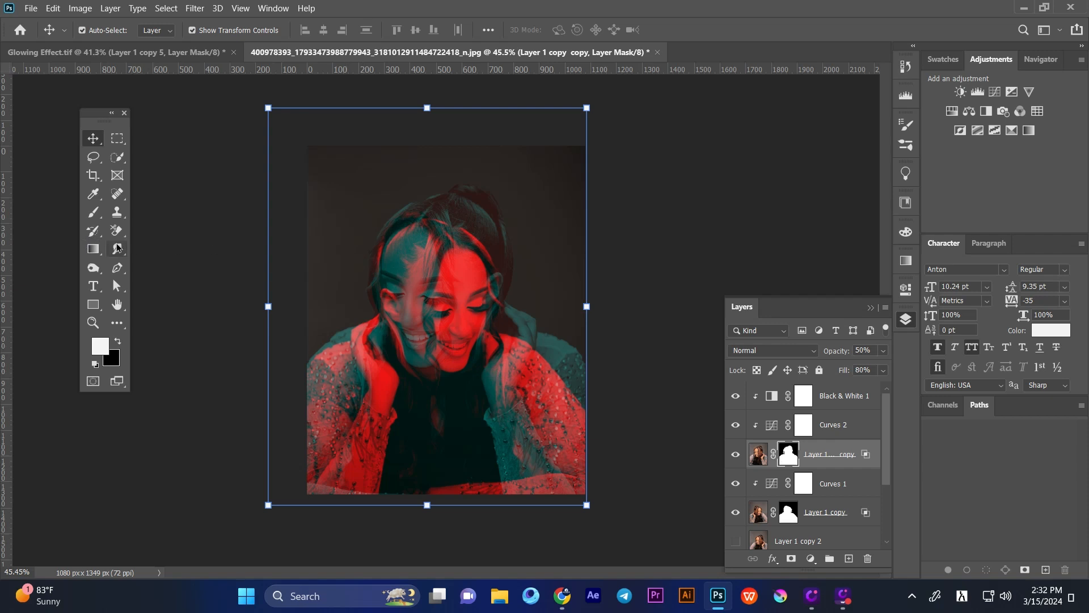
pyautogui.click(93, 212)
pyautogui.moveTo(280, 32); pyautogui.dragTo(242, 32)
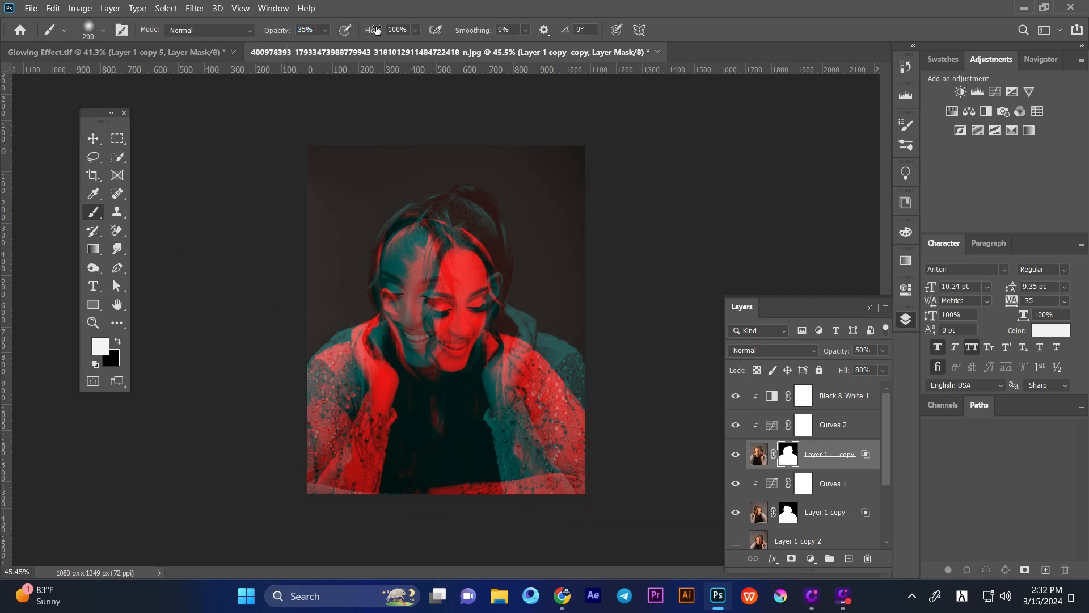
pyautogui.moveTo(376, 29); pyautogui.dragTo(346, 34)
pyautogui.press('x')
pyautogui.press(']')
pyautogui.press(']')
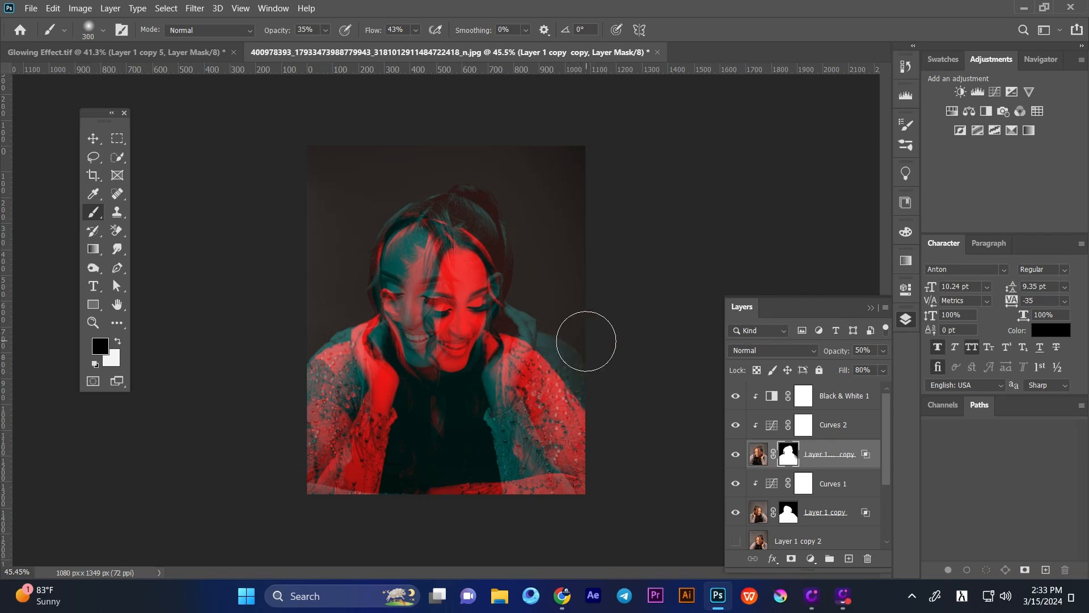
pyautogui.scroll(5, 586, 341)
pyautogui.moveTo(370, 33); pyautogui.dragTo(365, 33)
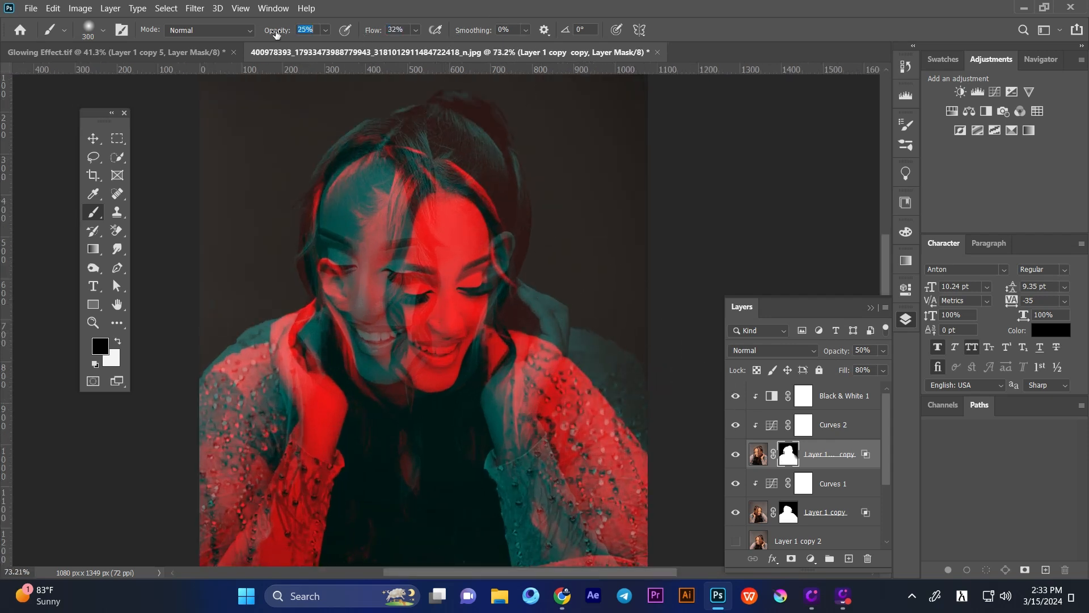
pyautogui.moveTo(276, 34); pyautogui.dragTo(273, 34)
# - Mask out the enlarged cyan copy's edges around both shoulders with low-opacity black strokes
pyautogui.moveTo(611, 334)
pyautogui.mouseDown()
pyautogui.moveTo(662, 398)
pyautogui.moveTo(592, 348)
pyautogui.moveTo(657, 391)
pyautogui.mouseUp()
pyautogui.press('[')
pyautogui.press('[')
pyautogui.moveTo(574, 315)
pyautogui.mouseDown()
pyautogui.moveTo(626, 410)
pyautogui.moveTo(662, 369)
pyautogui.moveTo(647, 367)
pyautogui.moveTo(646, 417)
pyautogui.moveTo(590, 357)
pyautogui.moveTo(599, 382)
pyautogui.moveTo(538, 247)
pyautogui.moveTo(559, 313)
pyautogui.moveTo(616, 387)
pyautogui.moveTo(607, 359)
pyautogui.mouseUp()
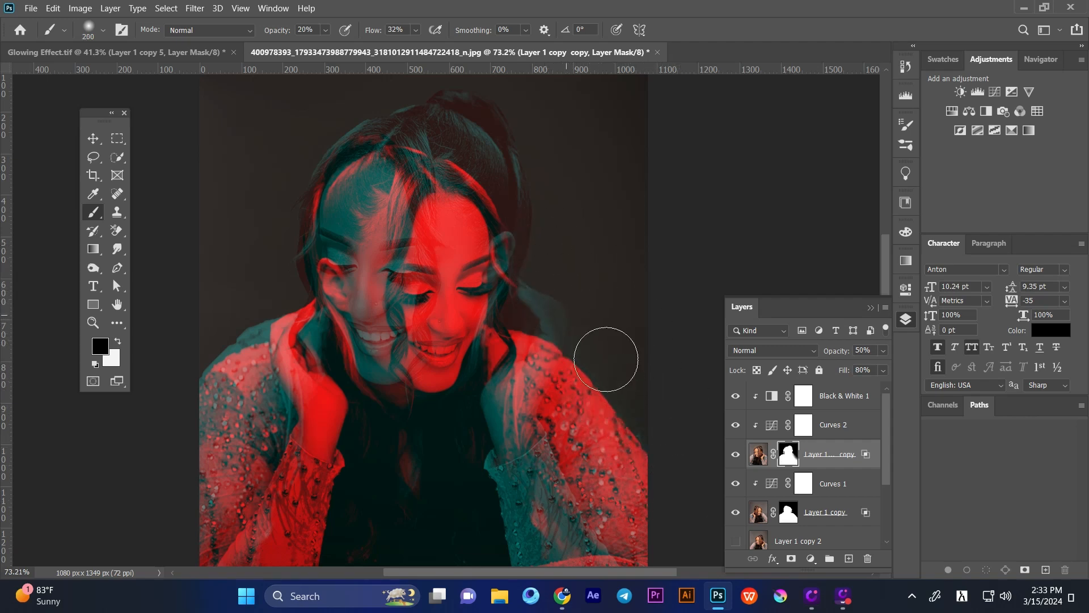
pyautogui.scroll(-5, 606, 359)
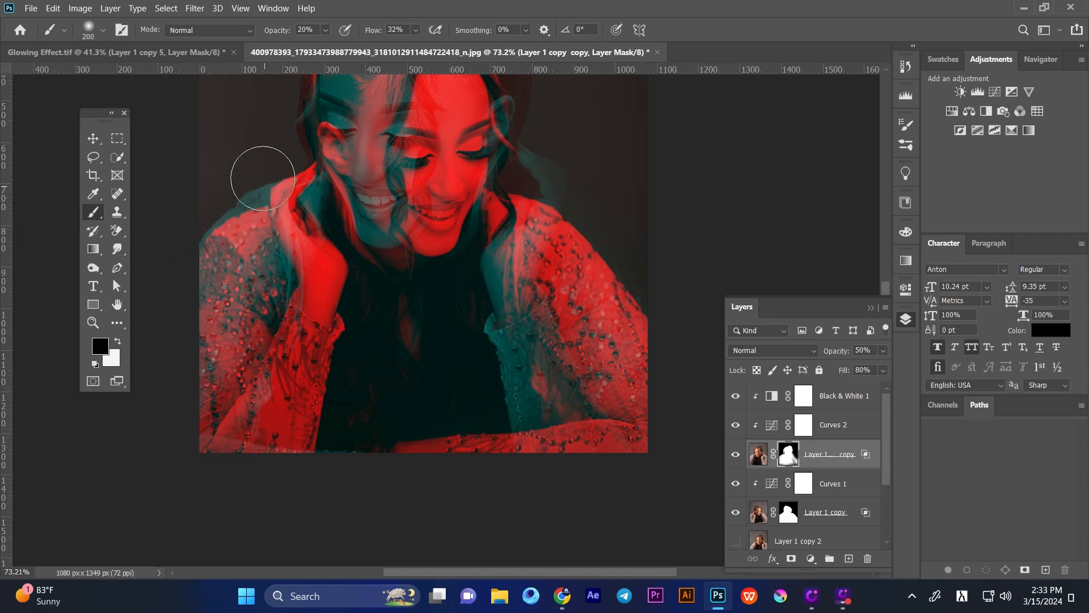
pyautogui.moveTo(262, 178)
pyautogui.mouseDown()
pyautogui.moveTo(237, 202)
pyautogui.moveTo(261, 193)
pyautogui.moveTo(208, 211)
pyautogui.moveTo(256, 183)
pyautogui.moveTo(200, 231)
pyautogui.moveTo(270, 173)
pyautogui.moveTo(189, 256)
pyautogui.moveTo(251, 184)
pyautogui.moveTo(299, 181)
pyautogui.moveTo(190, 250)
pyautogui.moveTo(226, 204)
pyautogui.mouseUp()
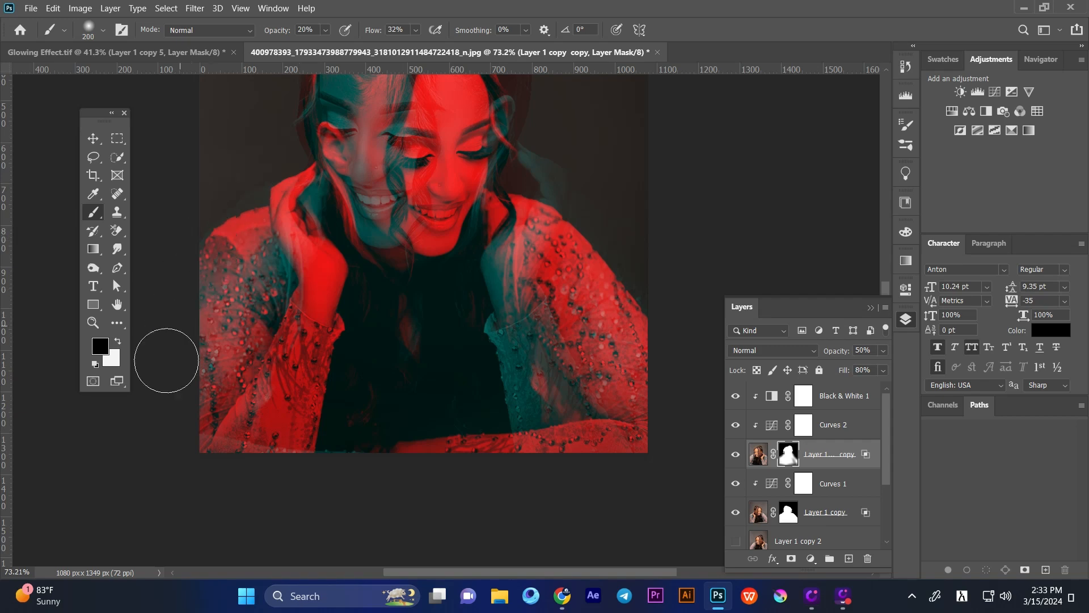
# - Fade the enlarged cyan copy's hair above and beside the head on its mask, using a size 200 brush
pyautogui.scroll(3, 243, 365)
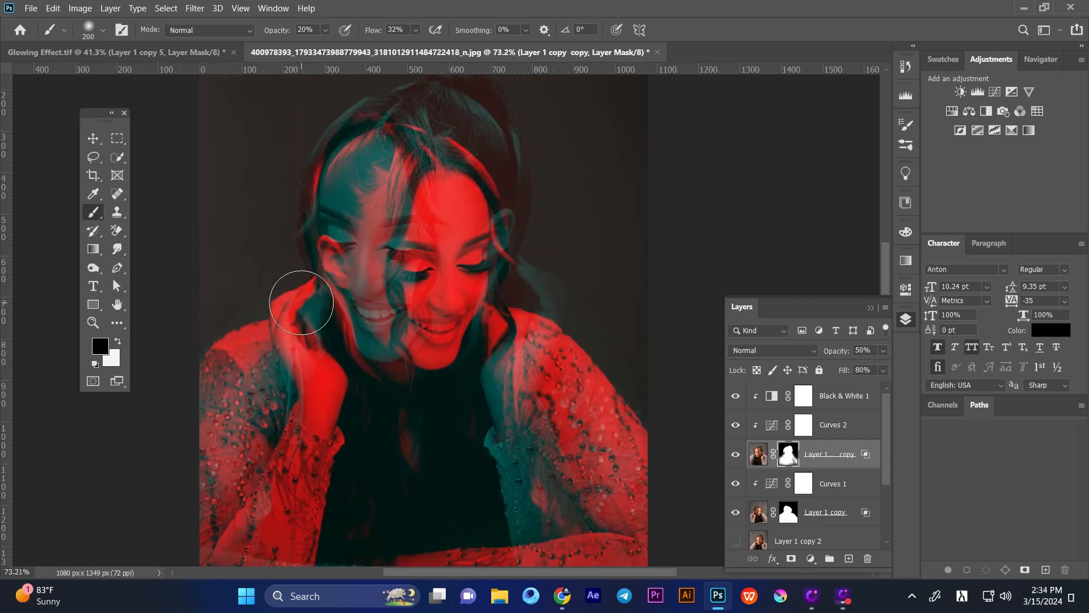
pyautogui.scroll(2, 504, 238)
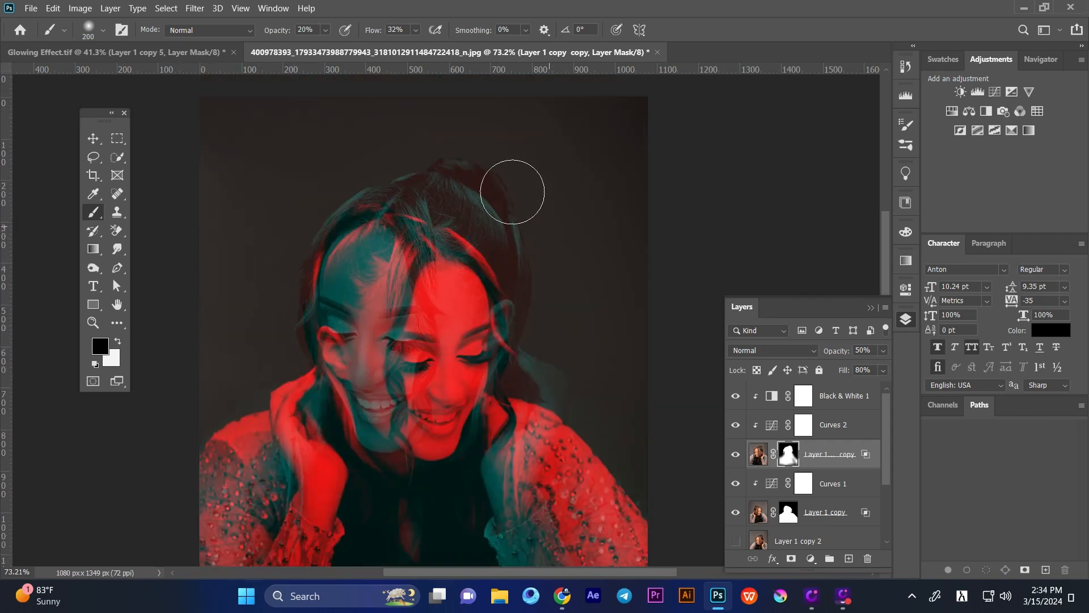
pyautogui.press(']')
pyautogui.press(']')
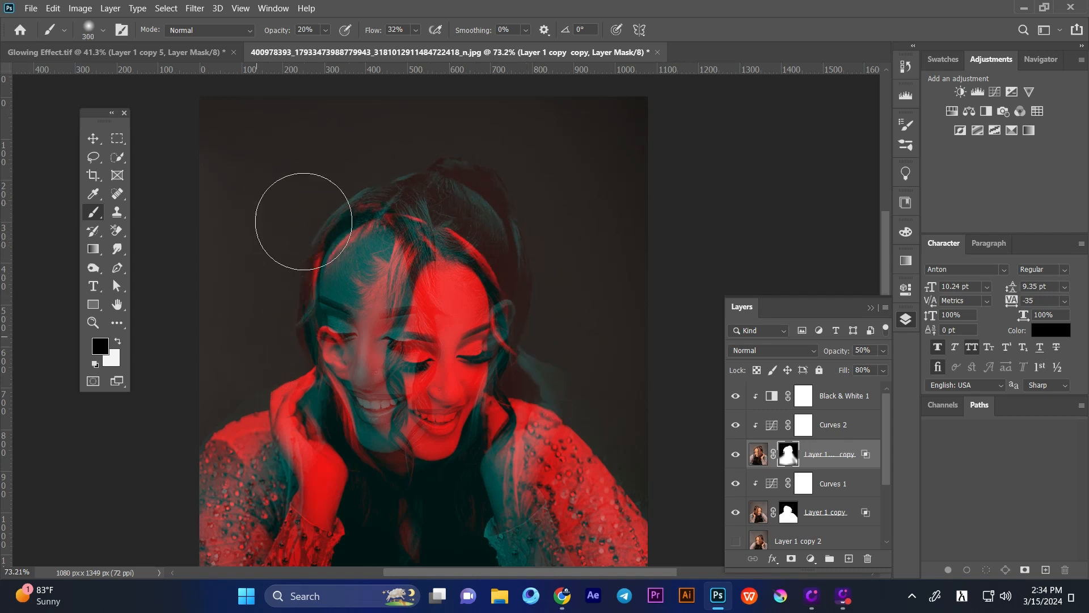
pyautogui.press('[')
pyautogui.press('[')
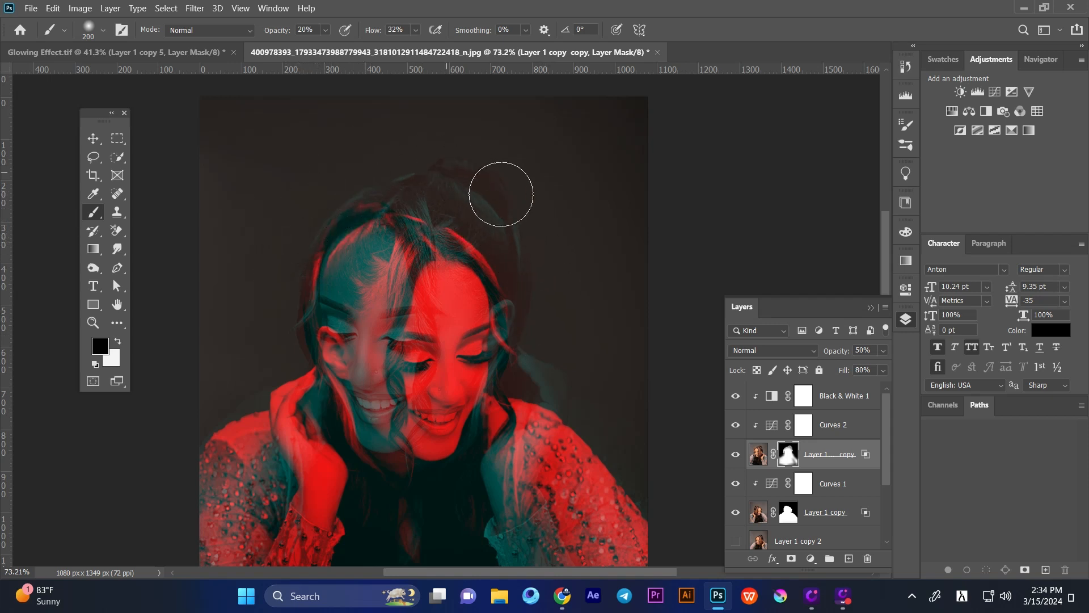
pyautogui.moveTo(501, 194)
pyautogui.mouseDown()
pyautogui.moveTo(583, 324)
pyautogui.moveTo(504, 224)
pyautogui.moveTo(534, 352)
pyautogui.moveTo(520, 333)
pyautogui.moveTo(536, 345)
pyautogui.moveTo(525, 367)
pyautogui.moveTo(510, 245)
pyautogui.mouseUp()
# - Raise the brush flow to 41% and fade the enlarged cyan copy over the face and front hair on its mask
pyautogui.moveTo(369, 32); pyautogui.dragTo(380, 30)
pyautogui.moveTo(498, 232)
pyautogui.mouseDown()
pyautogui.moveTo(376, 187)
pyautogui.moveTo(304, 214)
pyautogui.moveTo(285, 250)
pyautogui.moveTo(427, 183)
pyautogui.moveTo(458, 218)
pyautogui.moveTo(440, 303)
pyautogui.mouseUp()
pyautogui.scroll(-1, 503, 197)
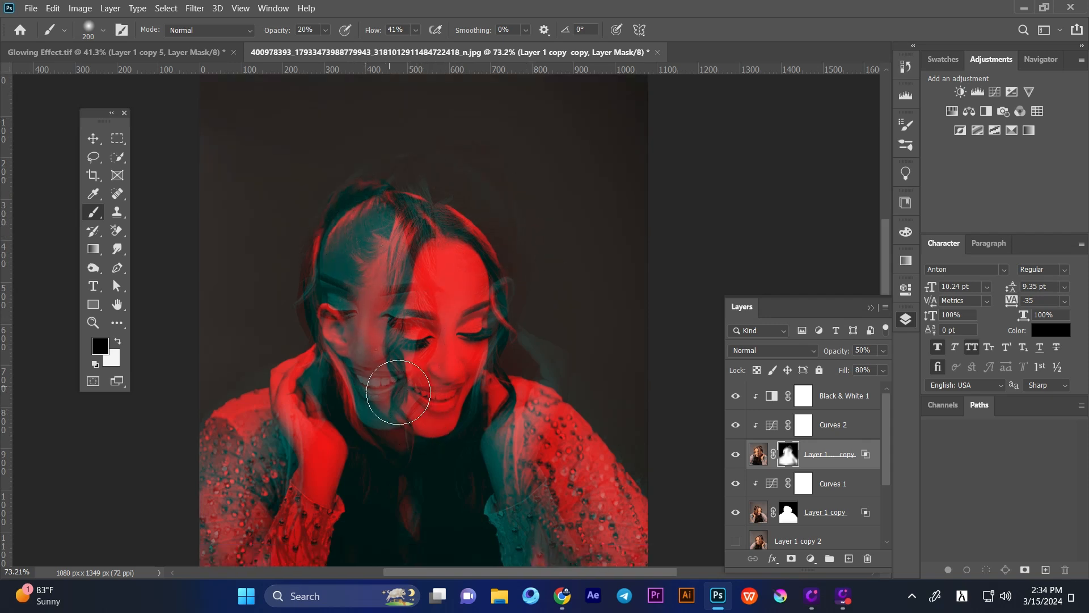
pyautogui.moveTo(398, 392)
pyautogui.mouseDown()
pyautogui.moveTo(341, 339)
pyautogui.moveTo(408, 426)
pyautogui.moveTo(341, 368)
pyautogui.moveTo(324, 272)
pyautogui.moveTo(330, 286)
pyautogui.moveTo(348, 235)
pyautogui.moveTo(378, 221)
pyautogui.mouseUp()
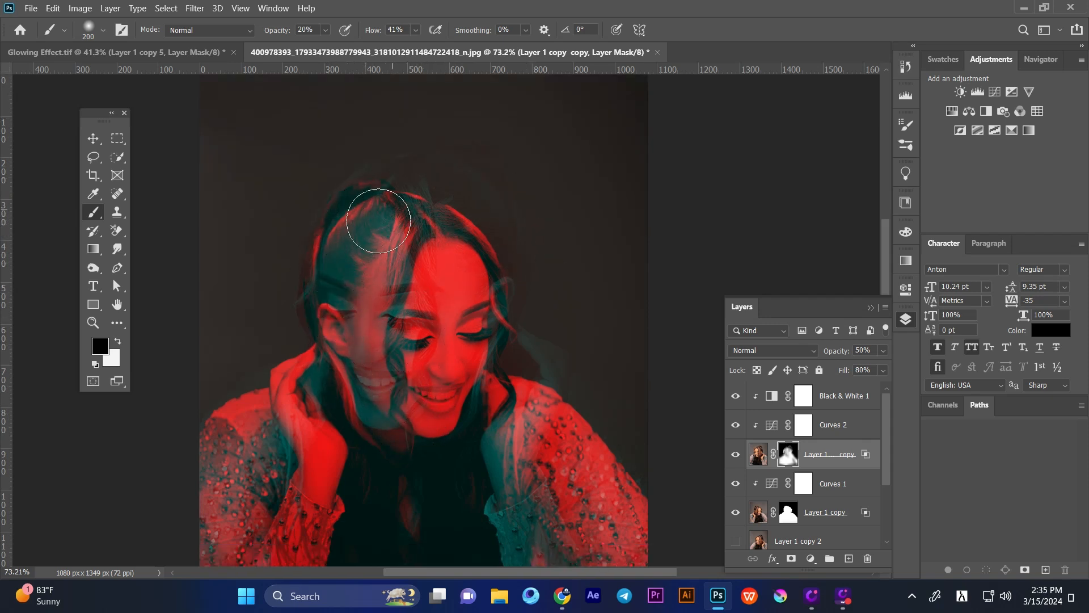
pyautogui.scroll(-2, 431, 204)
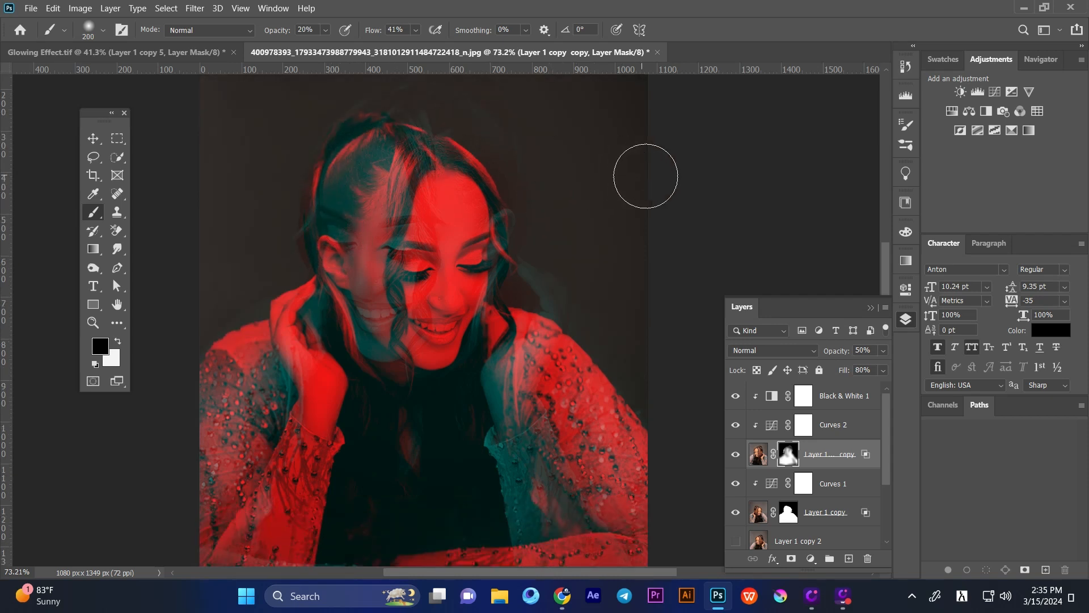
pyautogui.scroll(-2, 646, 176)
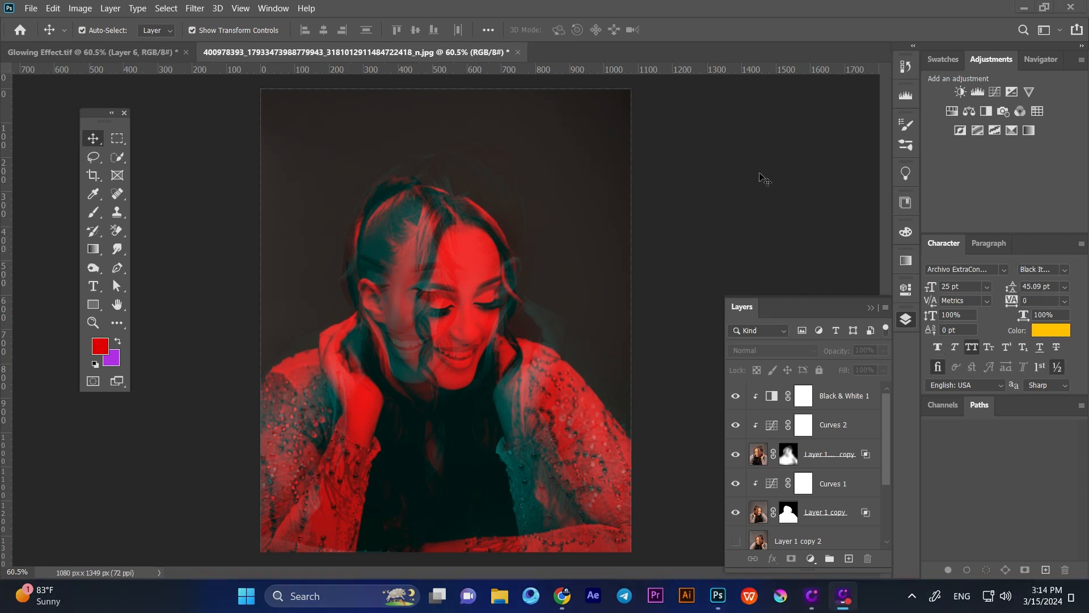
# - Fine-tune the black point of the Curves adjustment clipped to the enlarged cyan copy
pyautogui.click(760, 178)
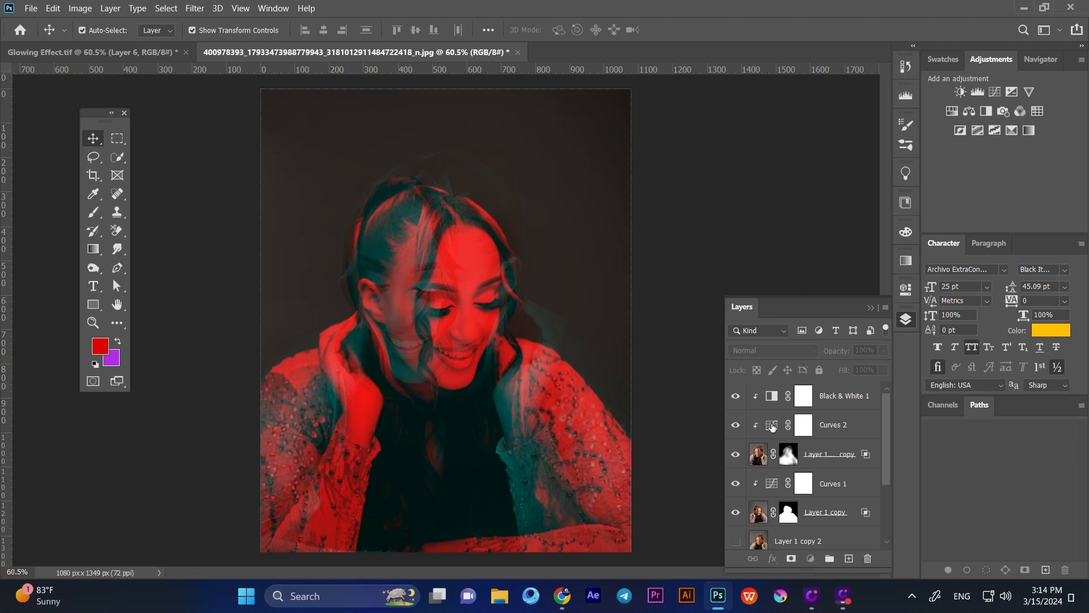
pyautogui.doubleClick(772, 427)
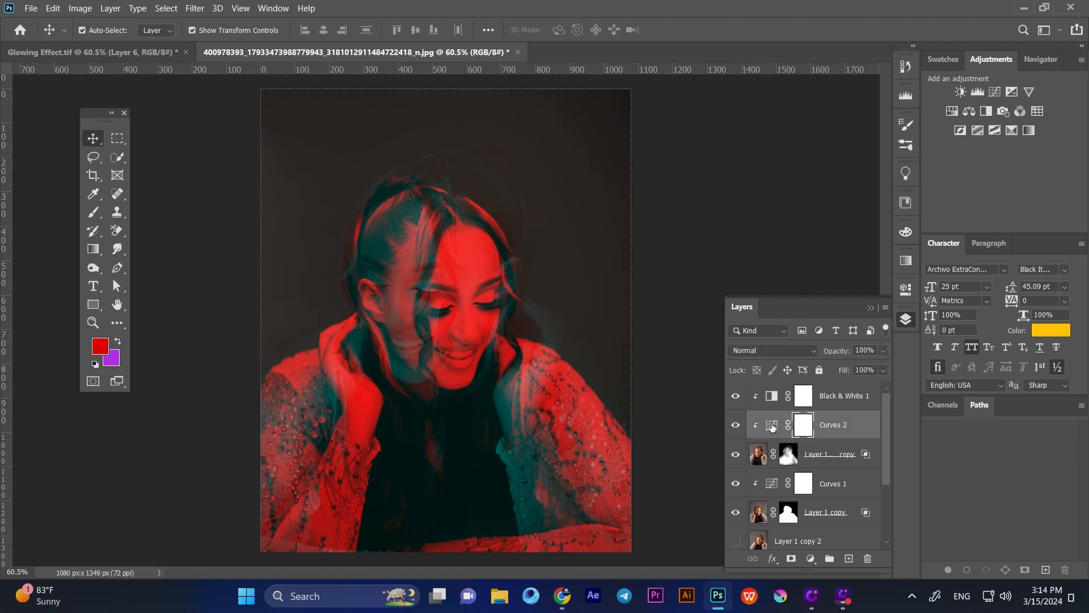
pyautogui.click(751, 502)
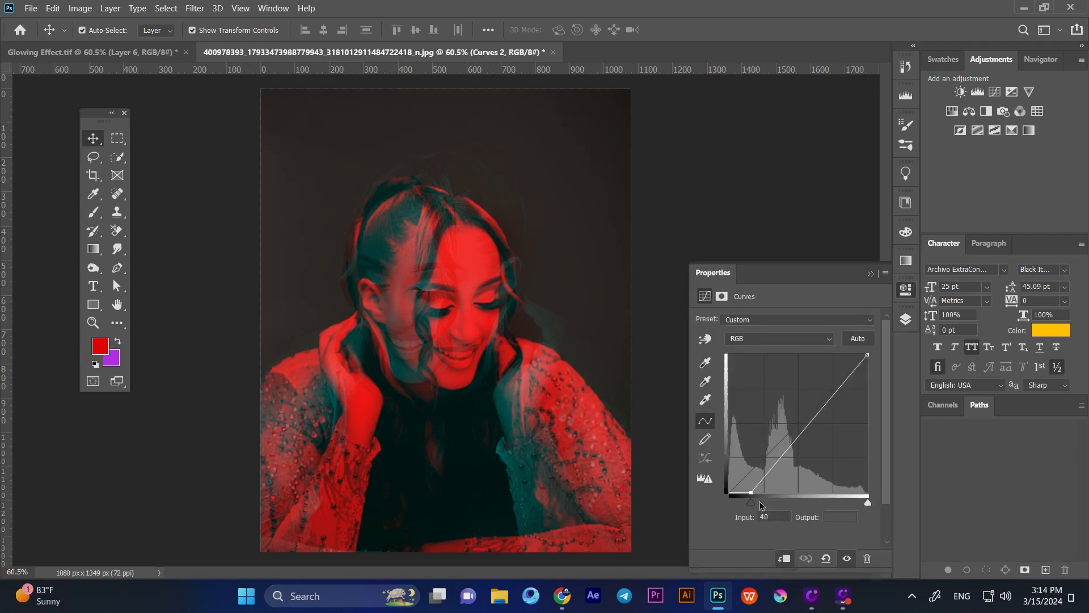
pyautogui.moveTo(771, 502); pyautogui.dragTo(758, 495)
pyautogui.click(871, 275)
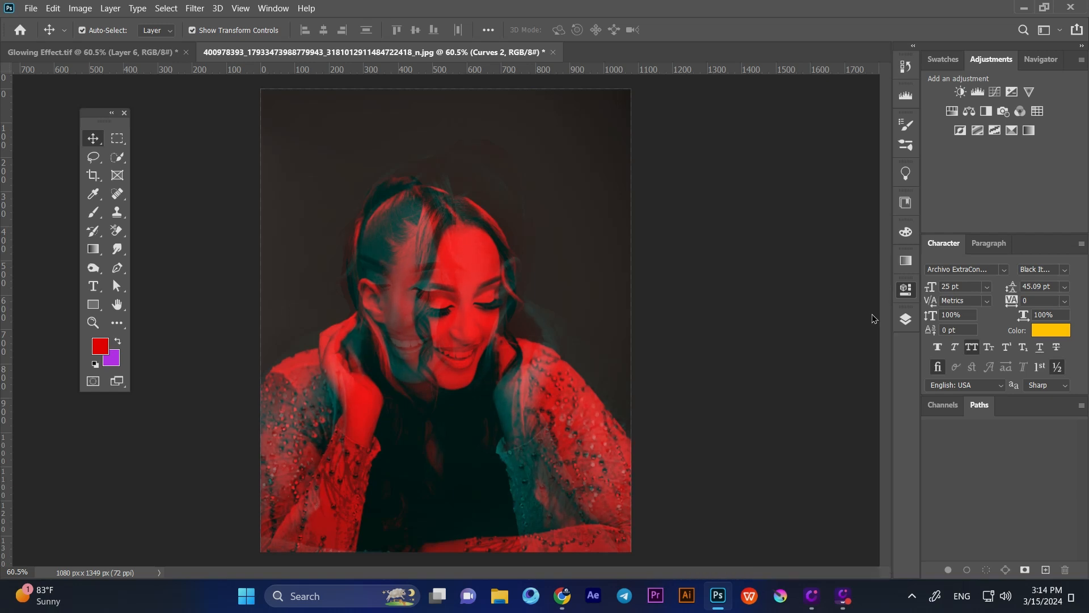
pyautogui.click(905, 319)
pyautogui.click(791, 454)
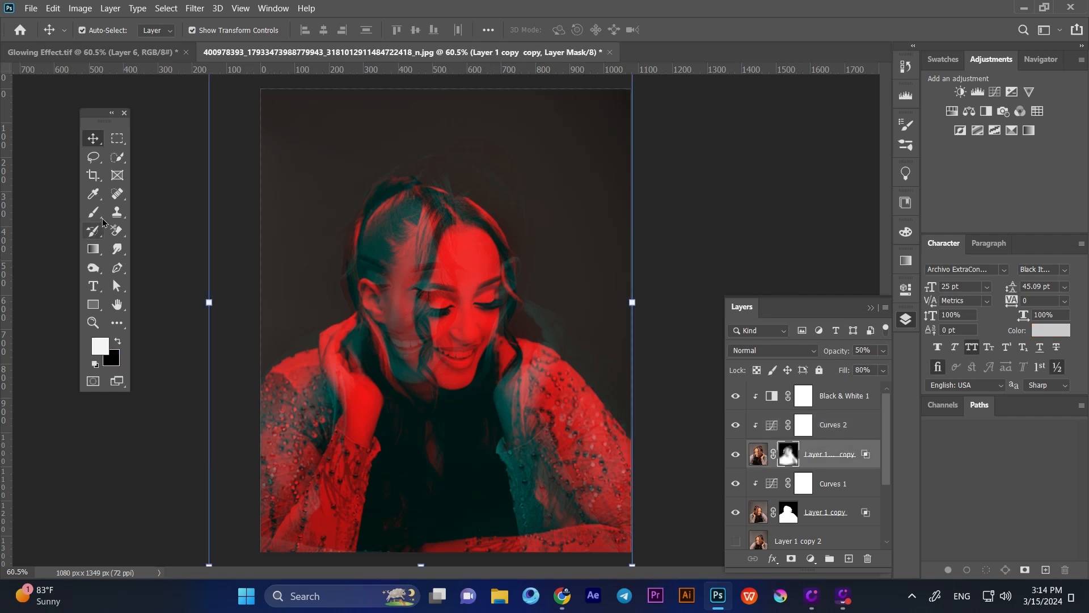
pyautogui.press('b')
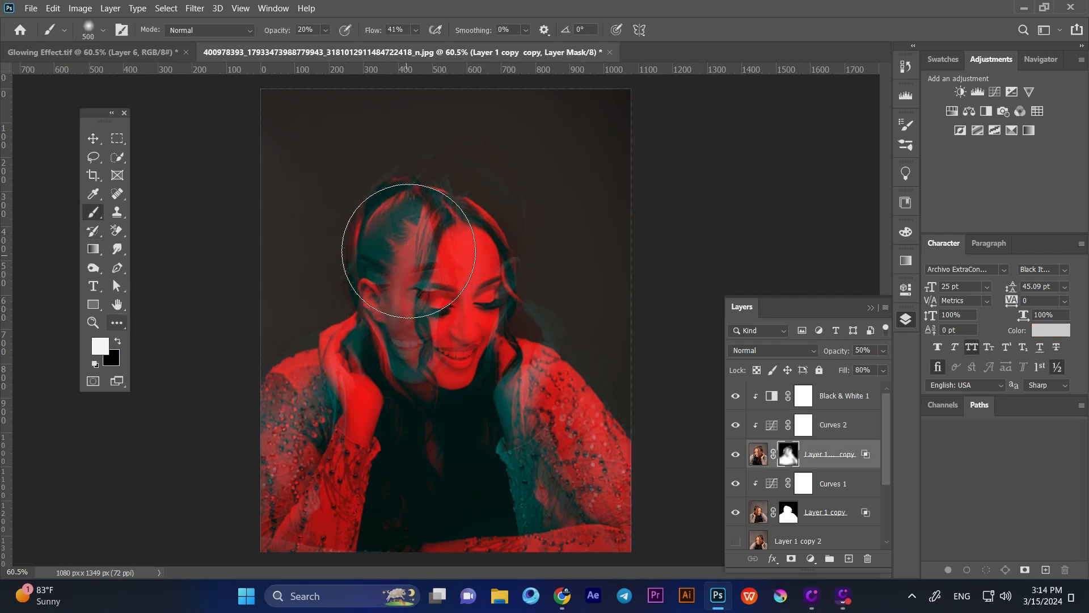
pyautogui.press('v')
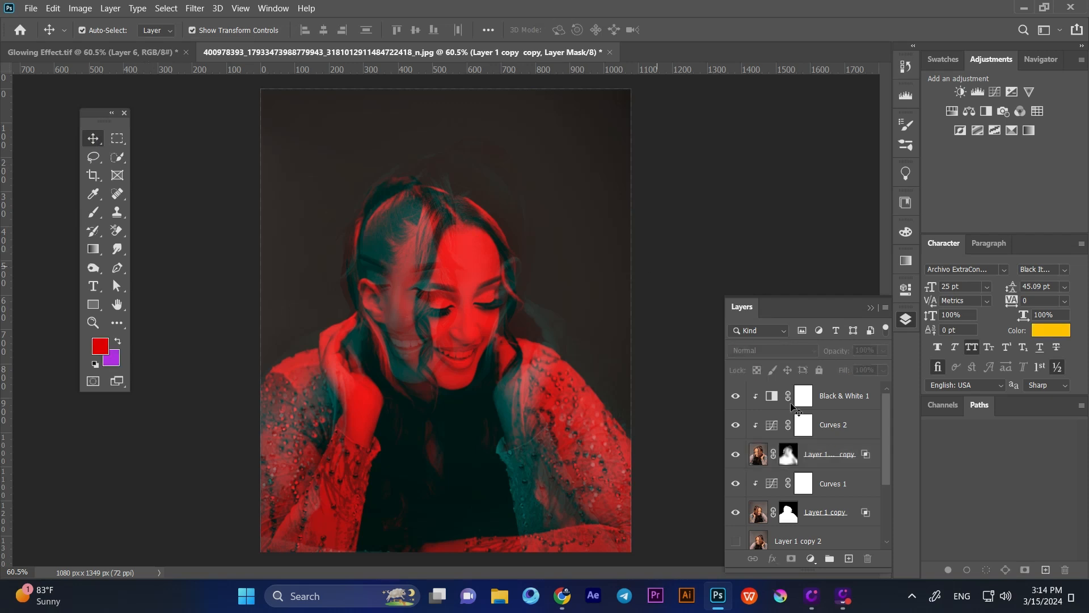
# - Set the background's Brightness/Contrast adjustment to brightness -99 and contrast 78
pyautogui.scroll(-3, 794, 414)
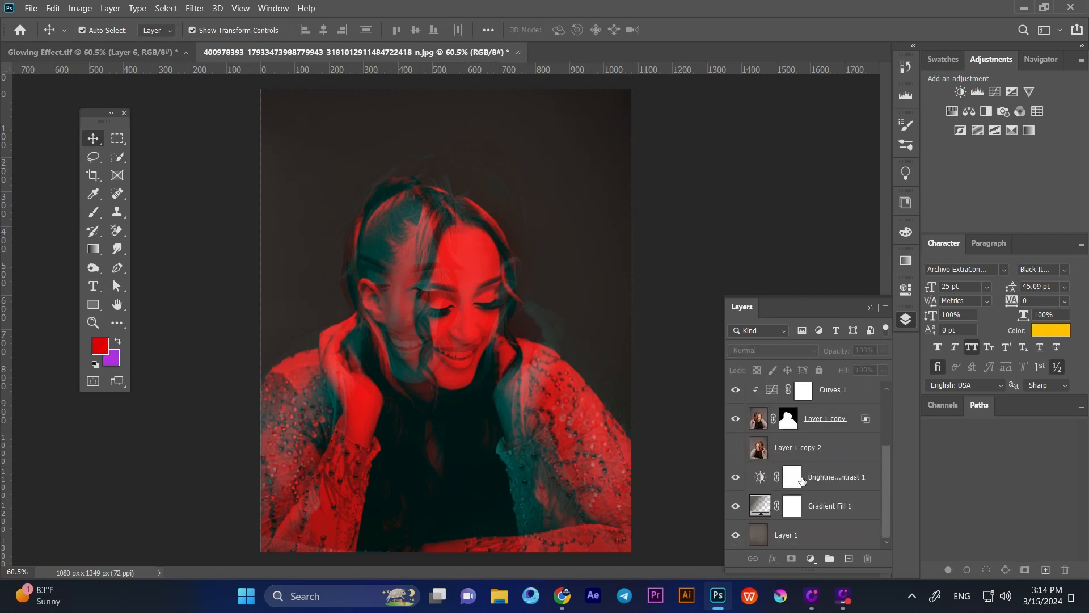
pyautogui.doubleClick(762, 478)
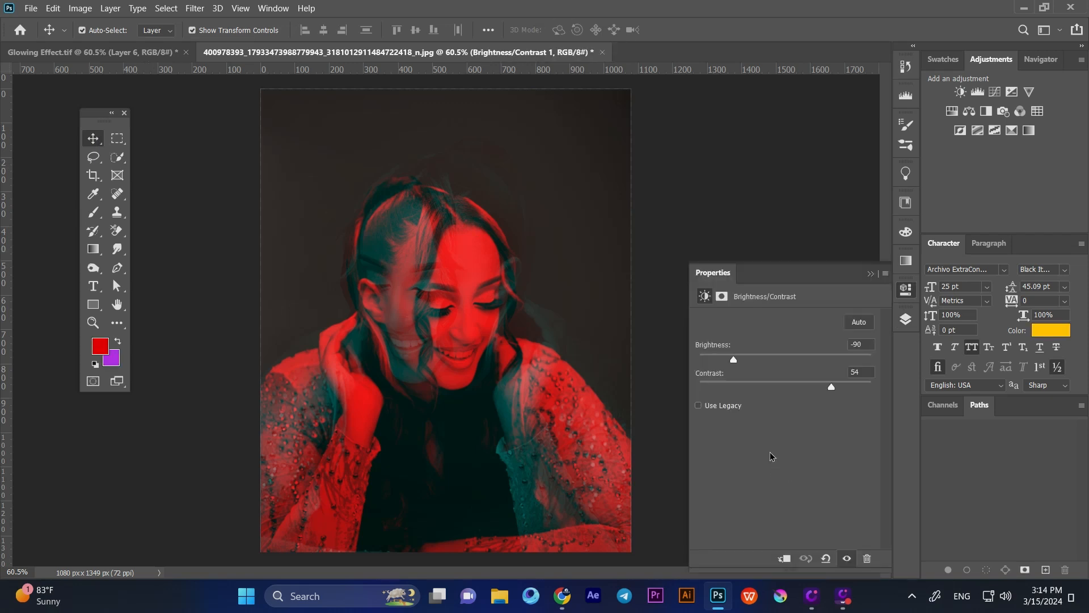
pyautogui.moveTo(833, 387); pyautogui.dragTo(857, 386)
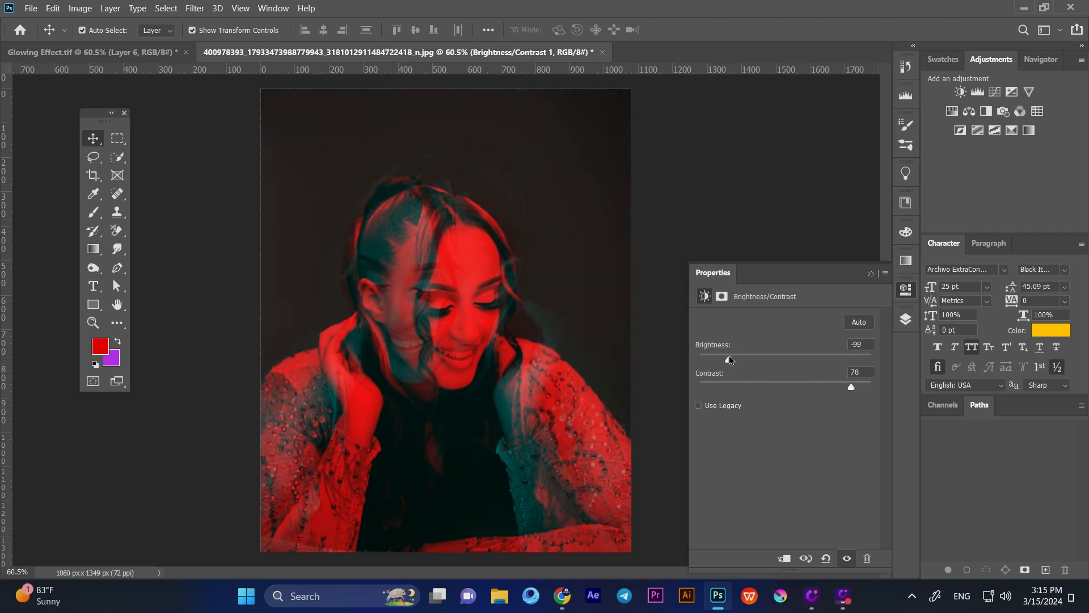
pyautogui.click(872, 275)
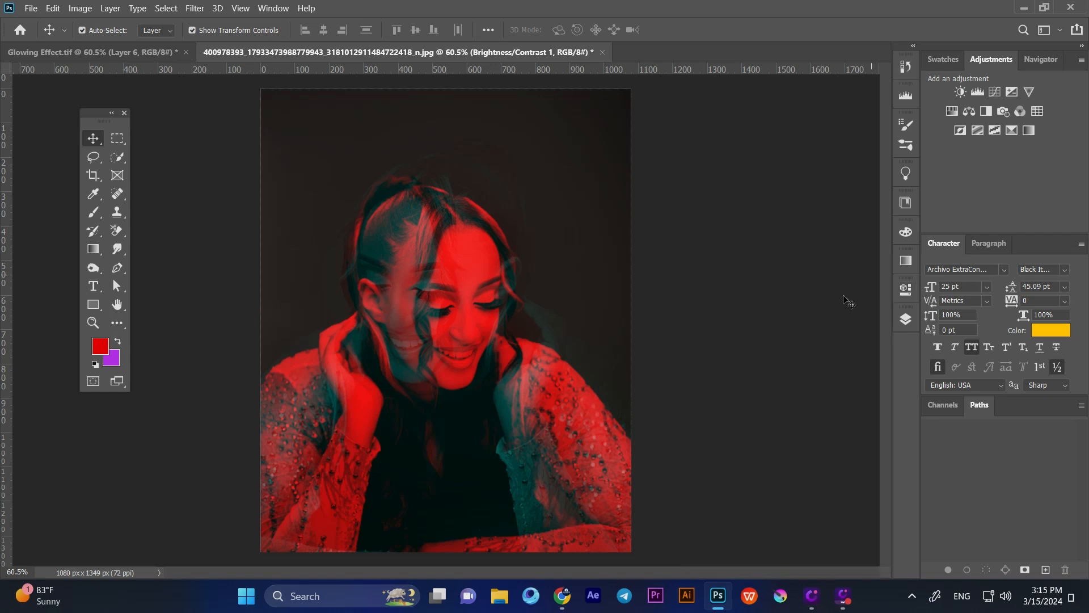
pyautogui.click(704, 280)
# - Draw a rectangle about 1085 × 24 px across the canvas's lower edge, filled with cyan and without a stroke
pyautogui.click(107, 306)
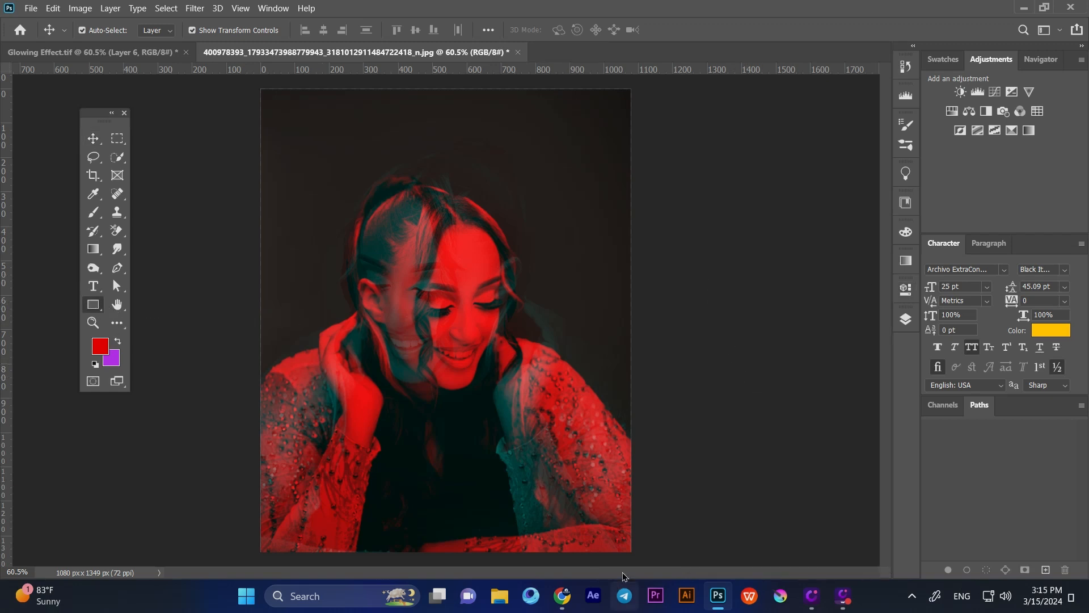
pyautogui.moveTo(632, 553); pyautogui.dragTo(260, 545)
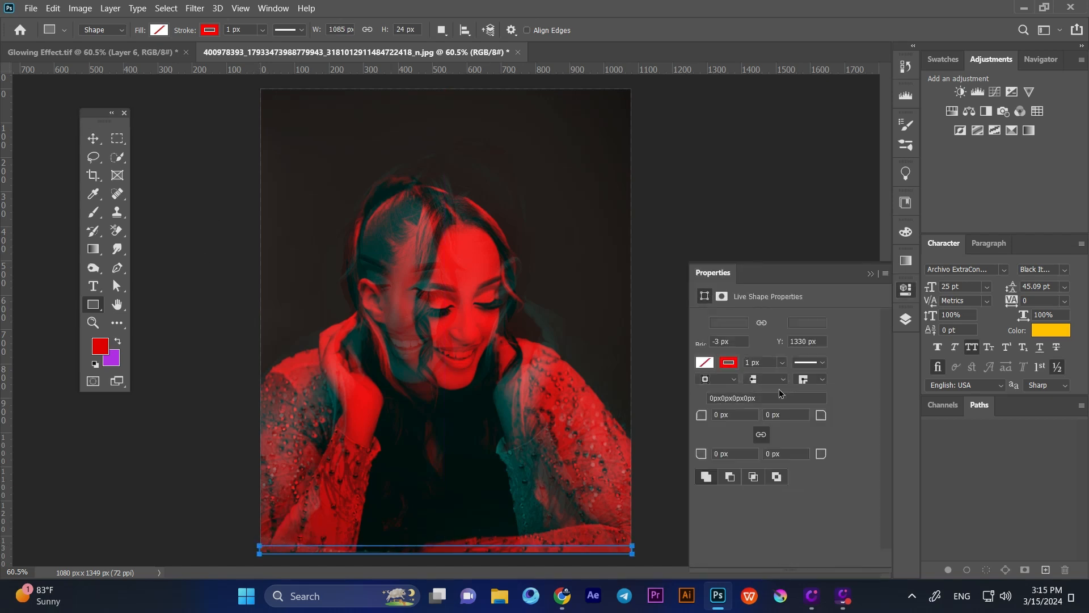
pyautogui.click(732, 367)
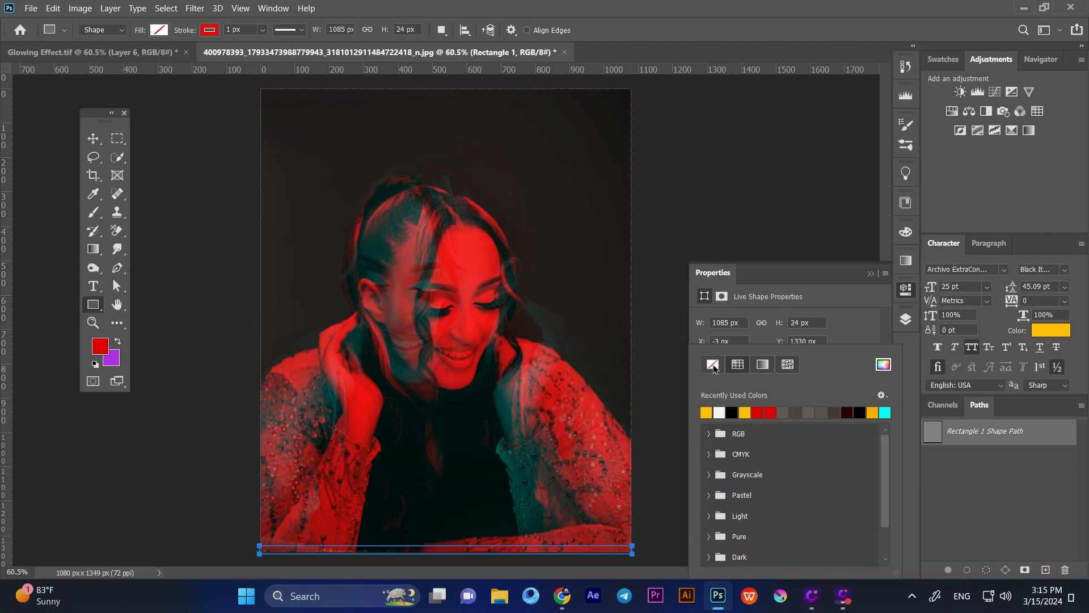
pyautogui.click(713, 365)
pyautogui.click(854, 335)
pyautogui.click(709, 365)
pyautogui.click(884, 410)
pyautogui.click(94, 138)
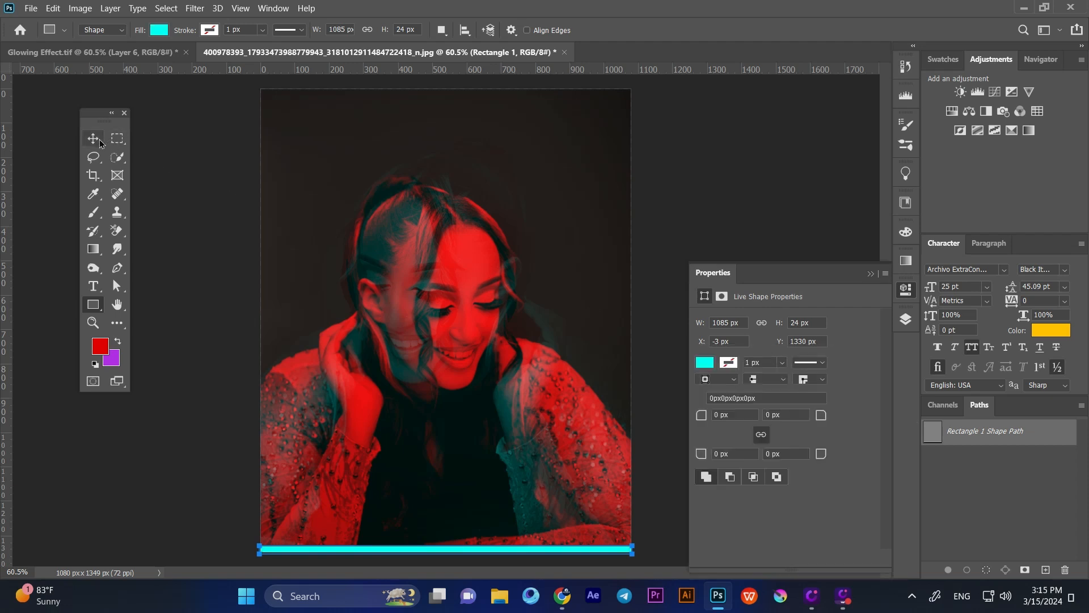
pyautogui.click(152, 200)
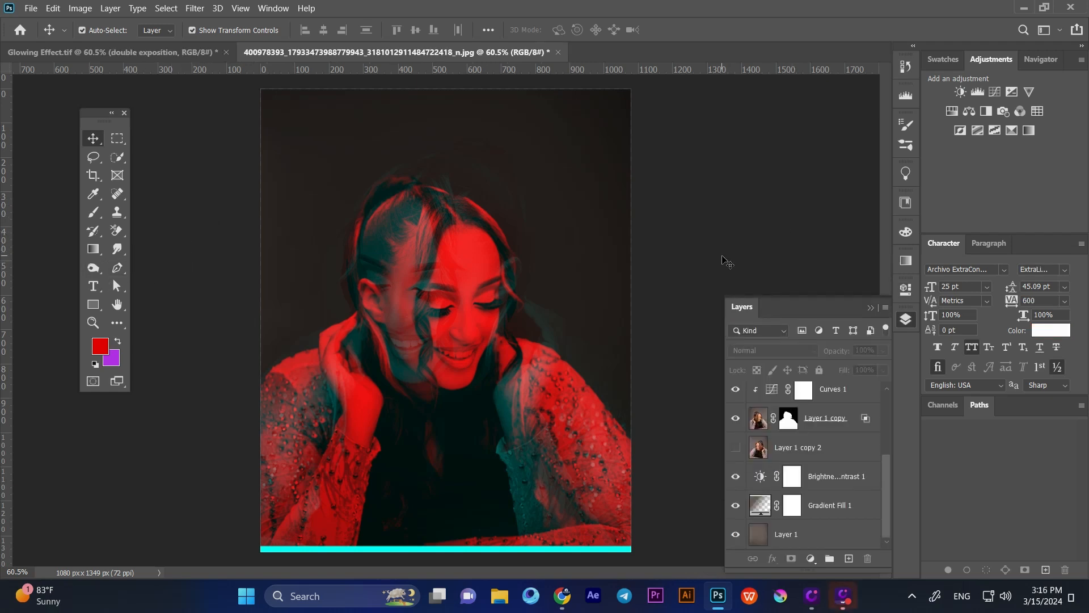
# - Add the text "double exposition" near the canvas's upper edge in white 25 pt Archivo ExtraCondensed ExtraLight
pyautogui.click(105, 288)
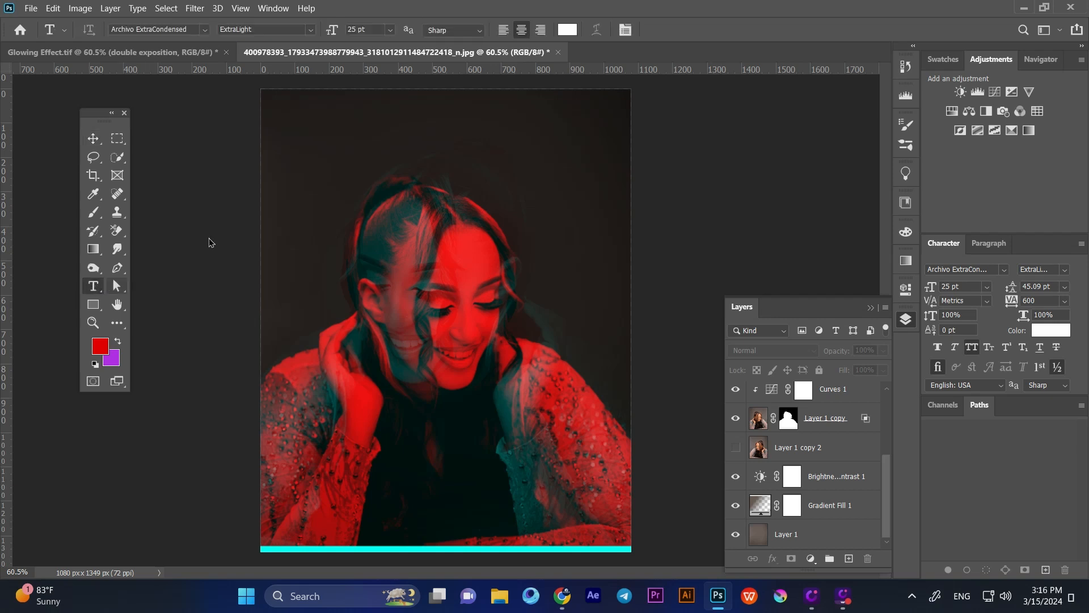
pyautogui.click(386, 104)
pyautogui.rightClick(386, 106)
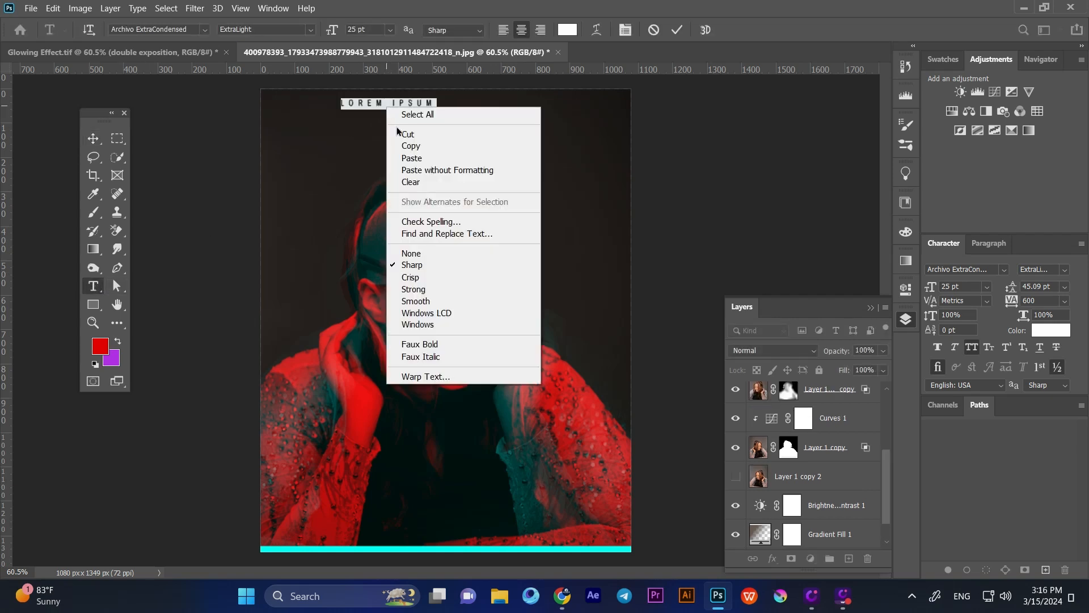
pyautogui.click(431, 158)
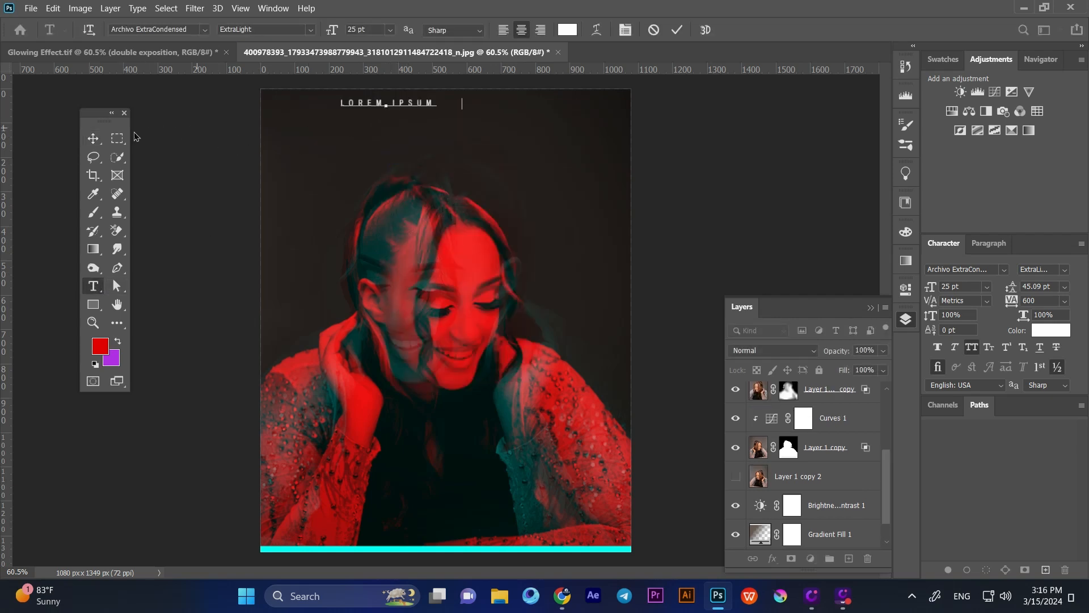
pyautogui.click(97, 136)
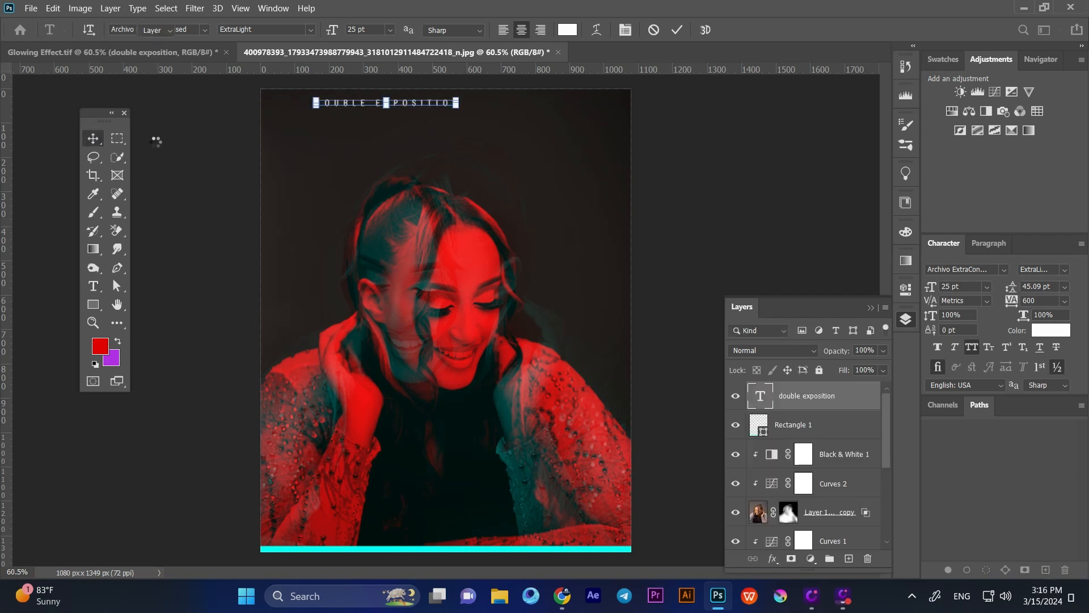
# - Center the "double exposition" text horizontally on the canvas and nudge it slightly down
pyautogui.hotkey('ctrl', 'Return')
pyautogui.hotkey('ctrl', 'a')
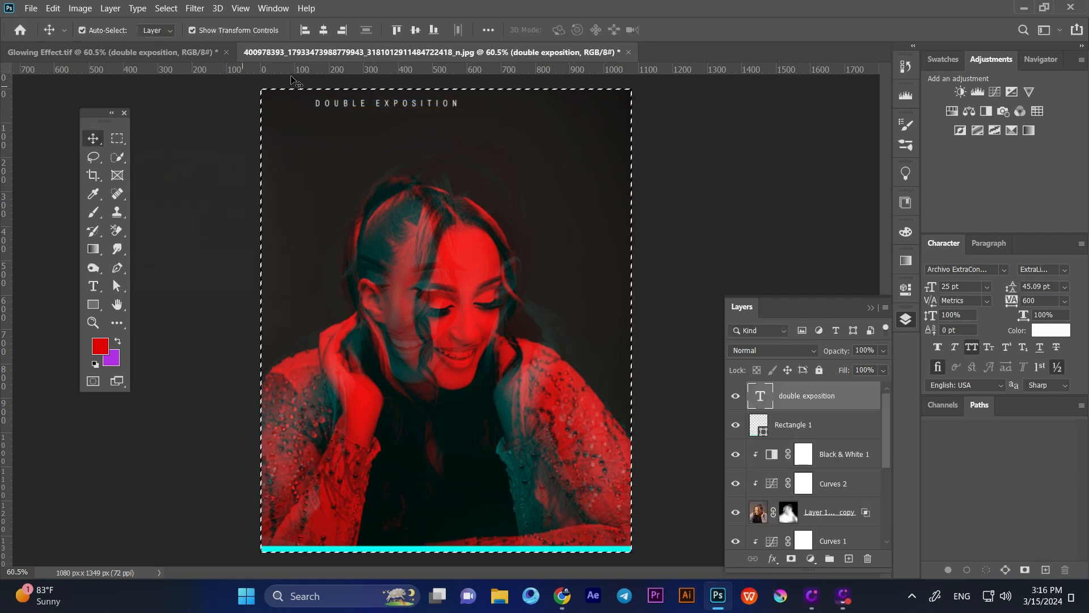
pyautogui.click(324, 32)
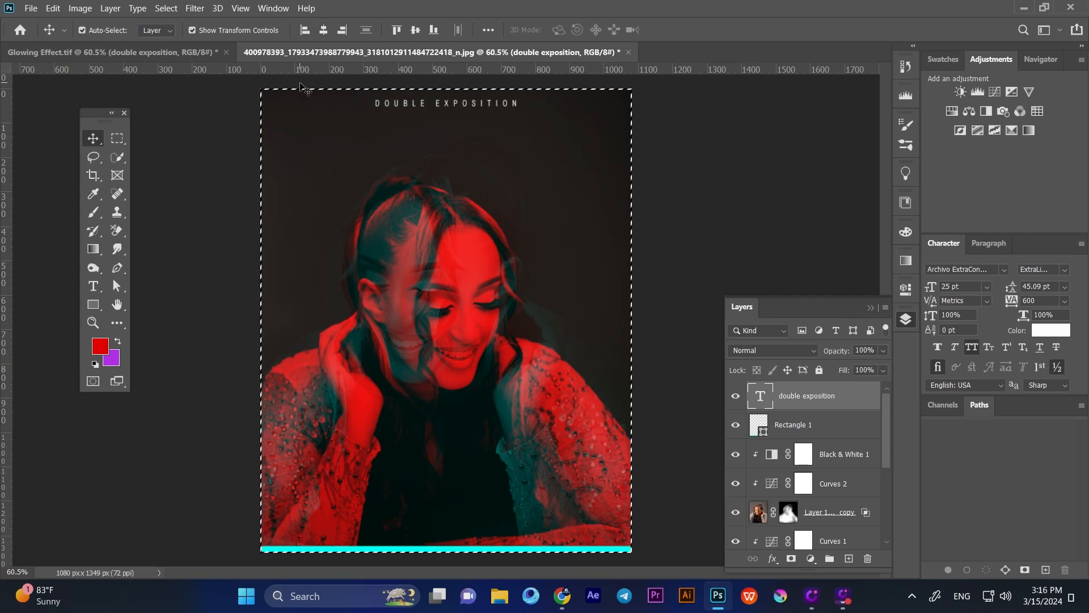
pyautogui.hotkey('ctrl', 'd')
pyautogui.press('Down')
pyautogui.press('Down')
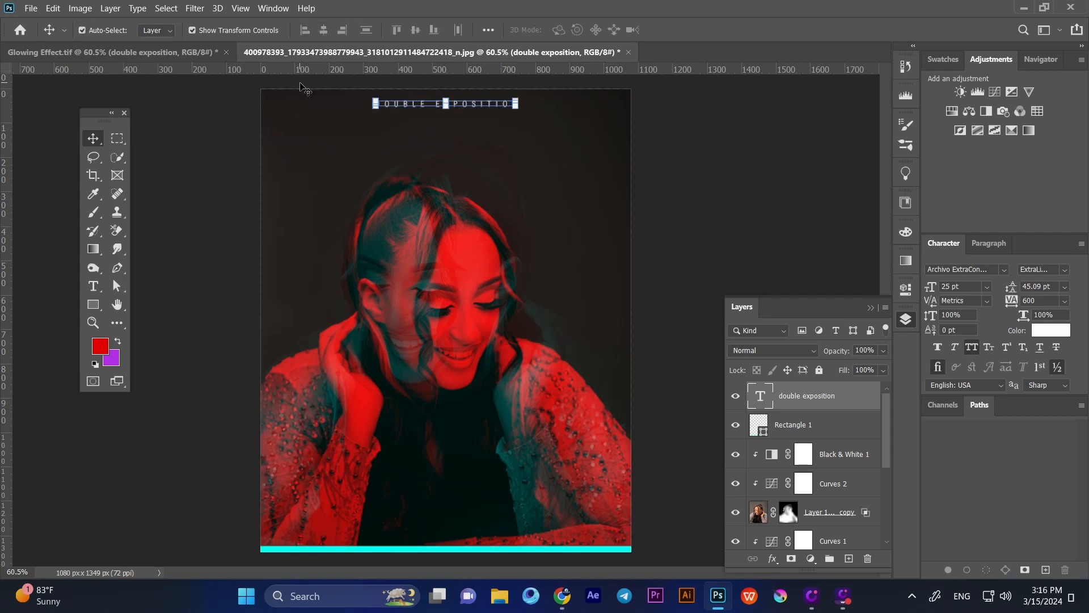
pyautogui.press('Down')
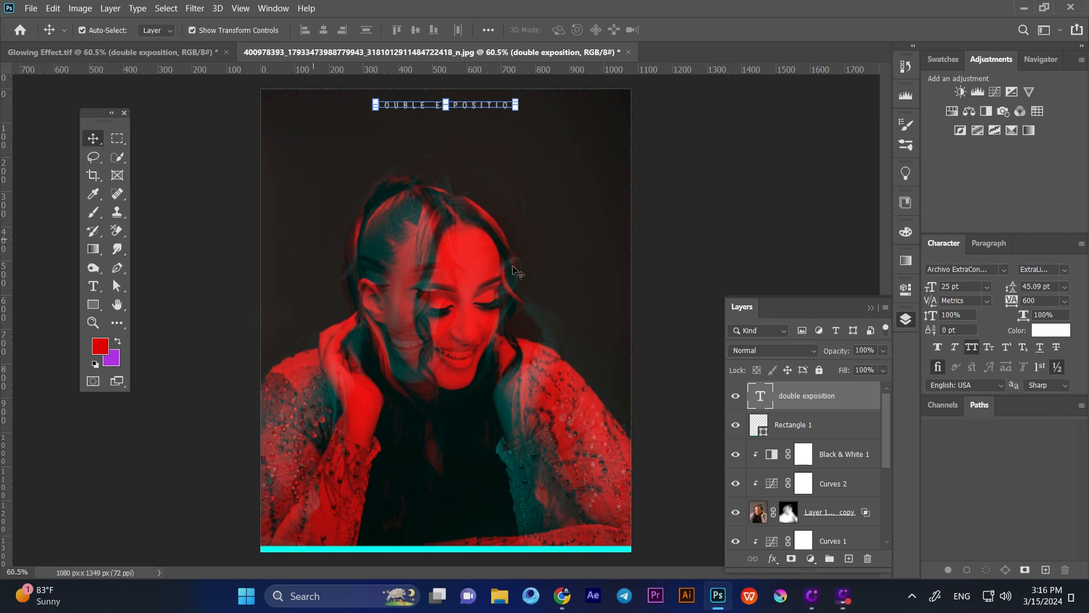
pyautogui.hotkey('ctrl', 'h')
# - Scale up the 50% opacity masked copy of the woman slightly, extending its upper edge further above the canvas
pyautogui.click(431, 377)
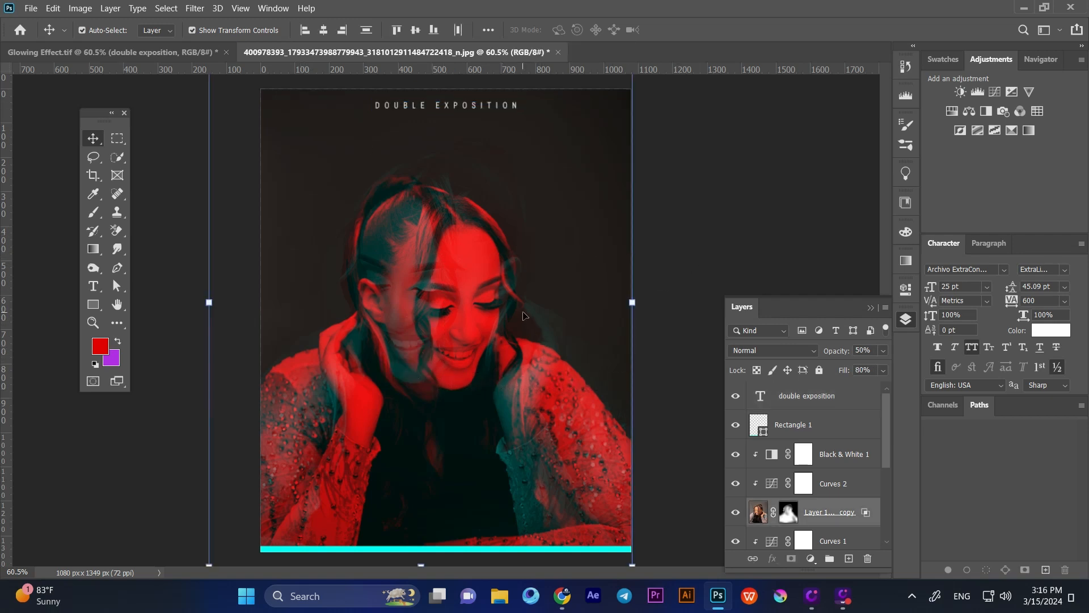
pyautogui.scroll(-2, 506, 321)
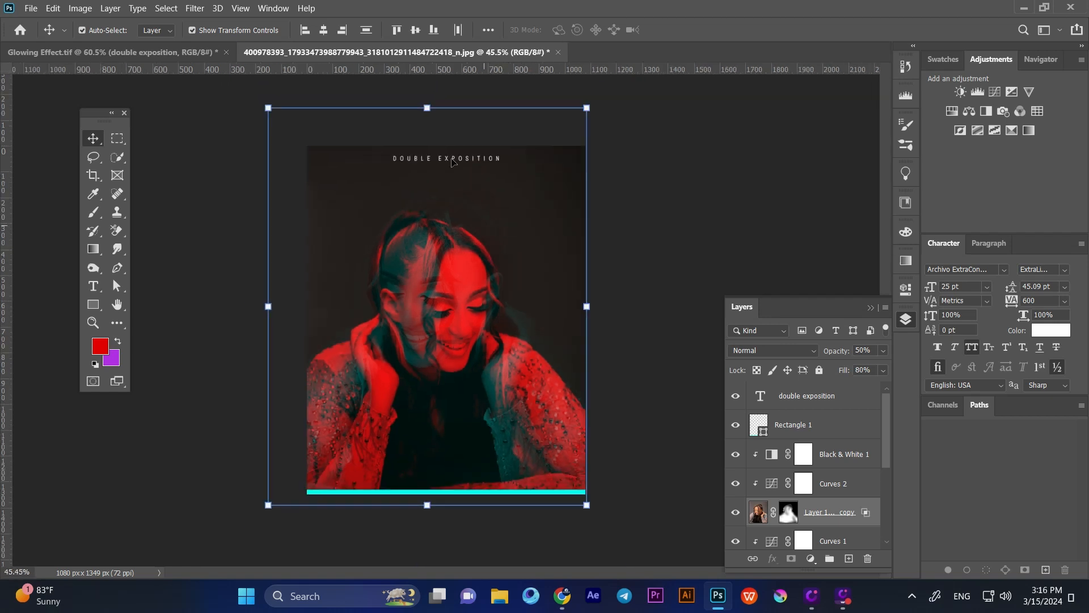
pyautogui.moveTo(428, 110); pyautogui.dragTo(428, 92)
pyautogui.moveTo(427, 504)
pyautogui.mouseDown()
pyautogui.moveTo(426, 517)
pyautogui.moveTo(425, 505)
pyautogui.mouseUp()
pyautogui.press('Return')
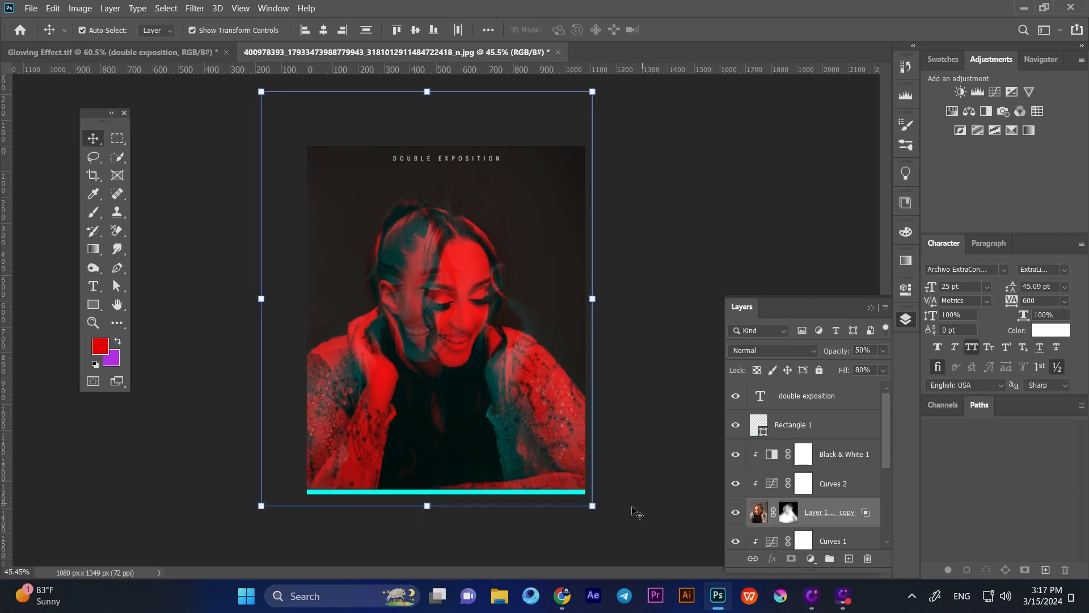
pyautogui.scroll(3, 517, 301)
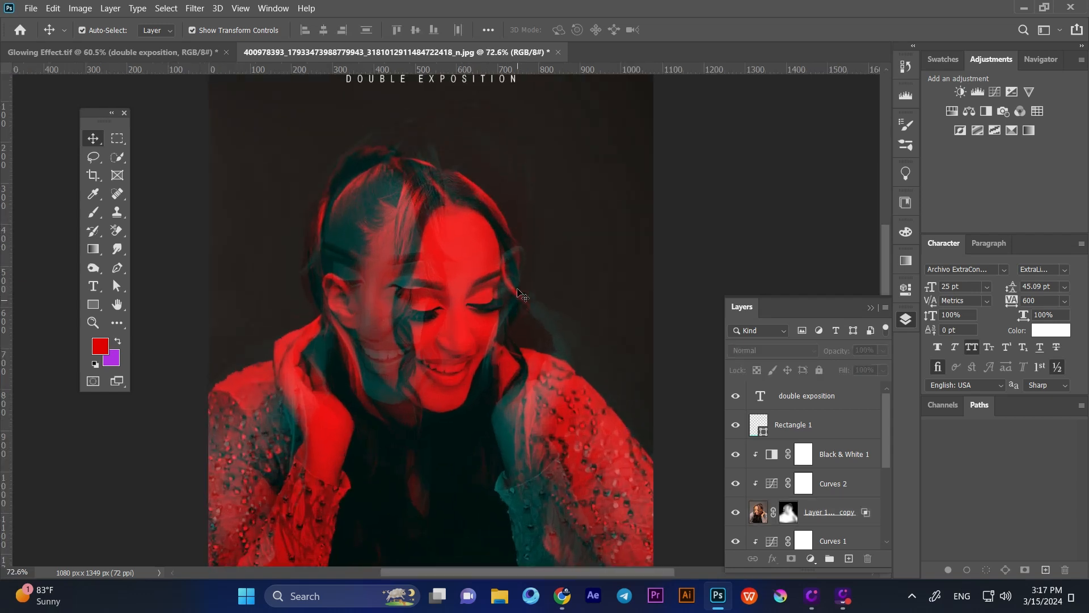
pyautogui.scroll(-1, 533, 311)
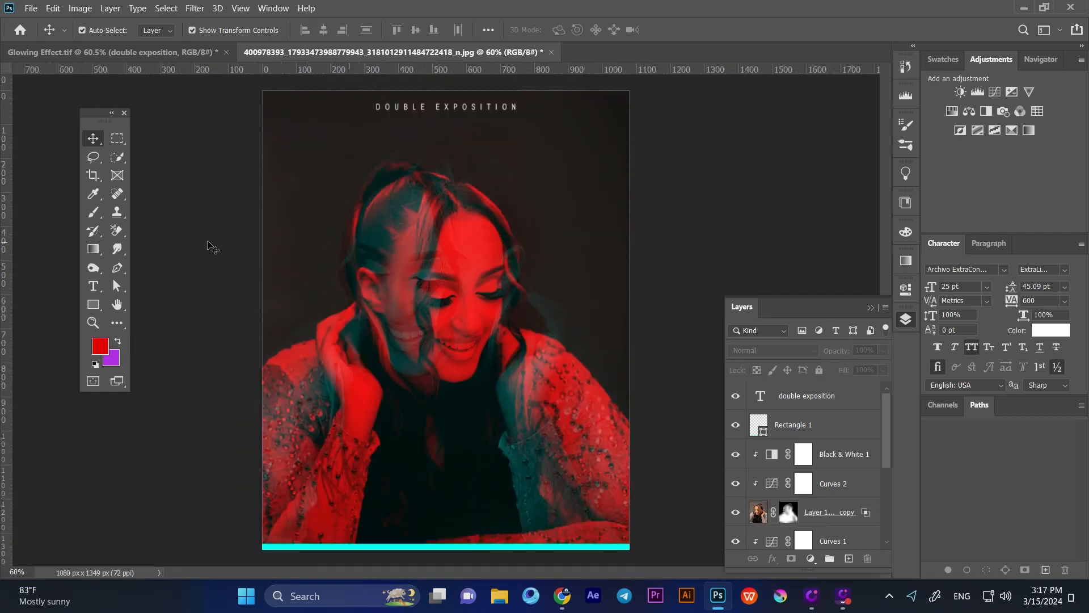
# - Draw a closed curved shape about 324 × 581 px across the canvas's upper-right corner with a 2 px red stroke and no fill
pyautogui.click(120, 269)
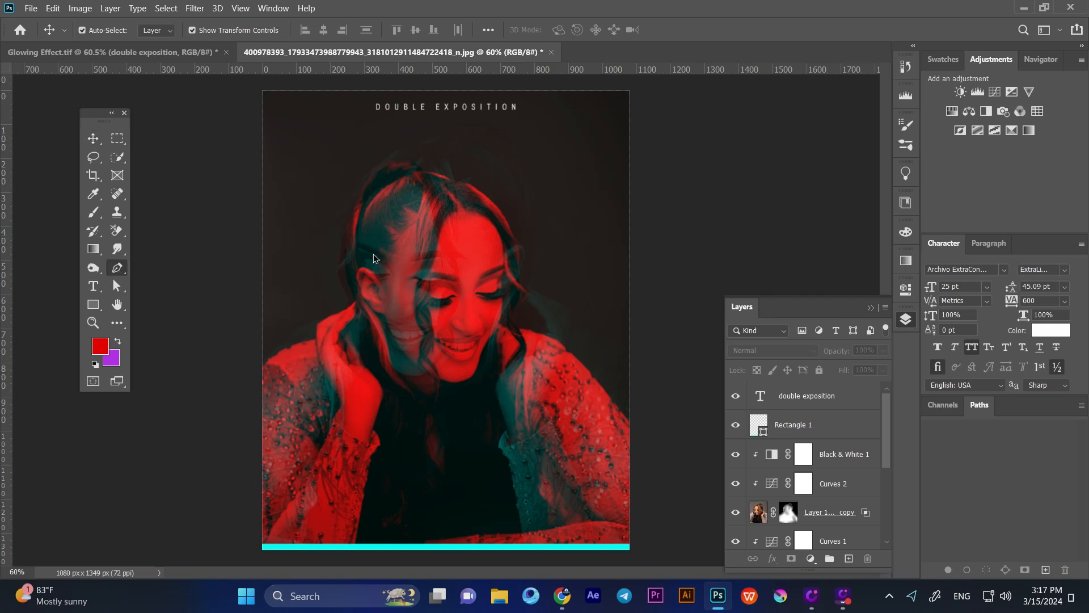
pyautogui.click(544, 91)
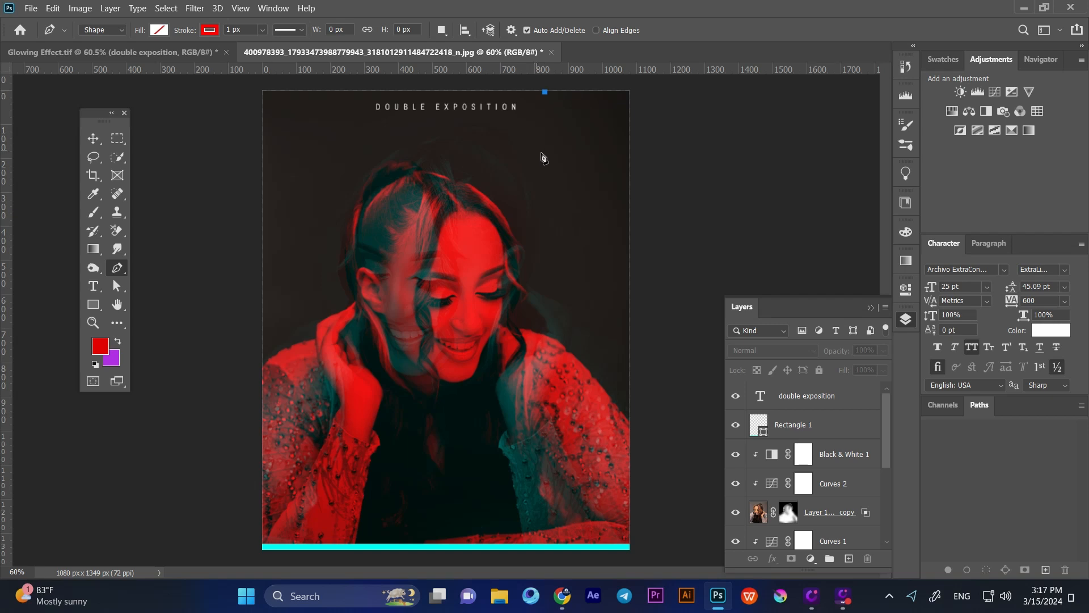
pyautogui.moveTo(536, 149); pyautogui.dragTo(567, 176)
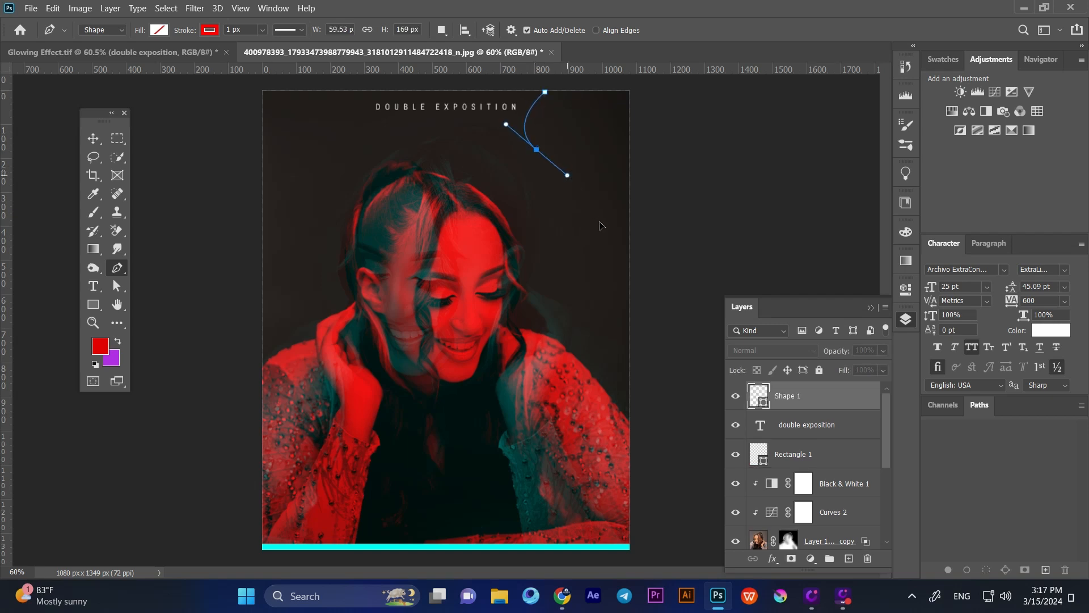
pyautogui.moveTo(630, 281); pyautogui.dragTo(634, 327)
pyautogui.click(634, 84)
pyautogui.click(545, 91)
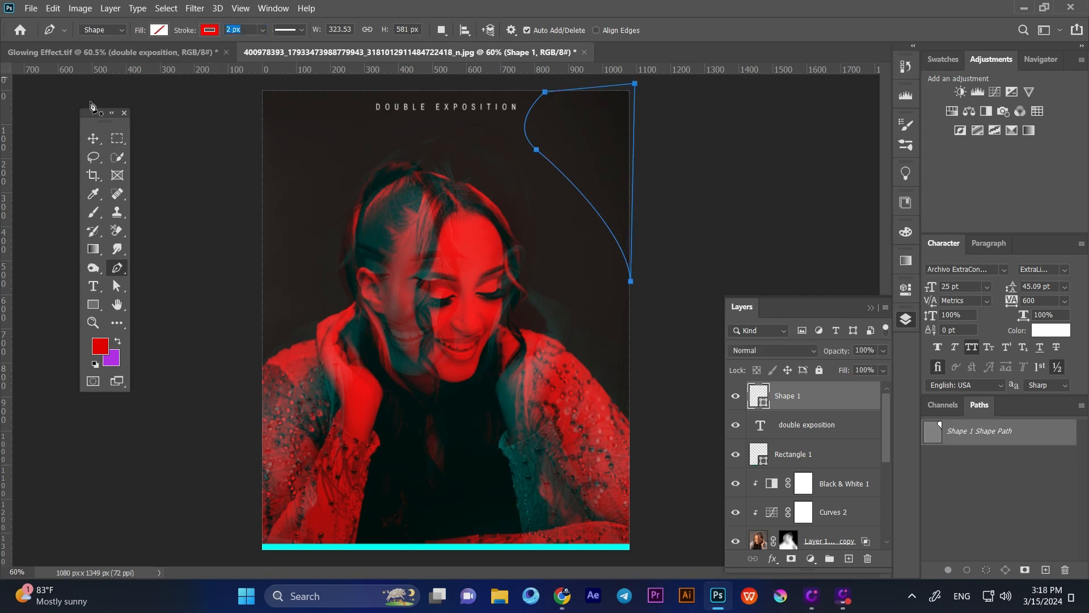
pyautogui.press('Return')
pyautogui.press('v')
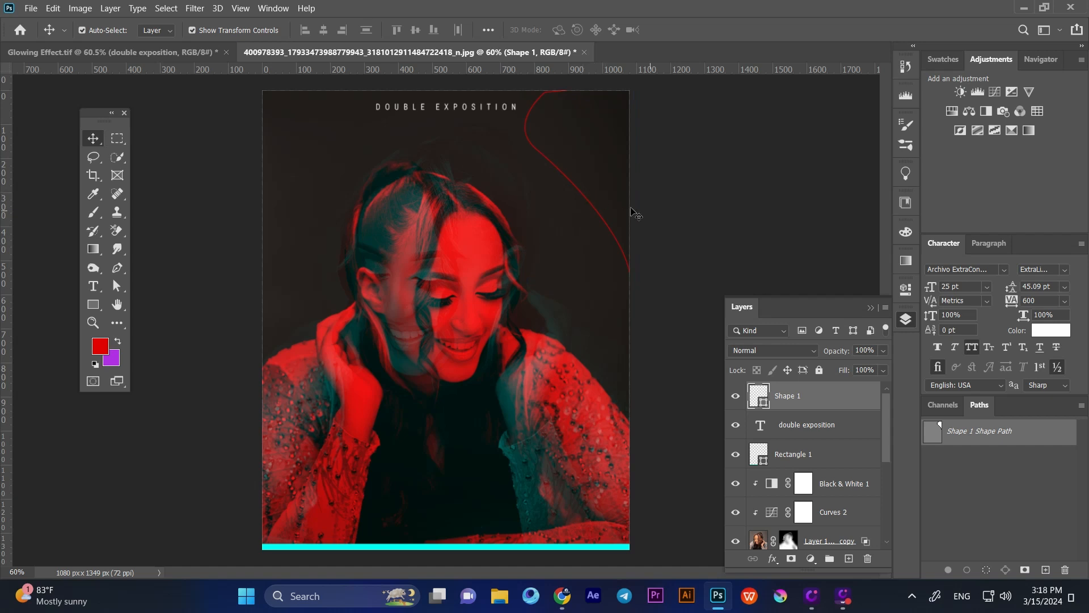
# - Nudge the red curved outline up slightly so its straight upper edge lies outside the canvas
pyautogui.click(603, 218)
pyautogui.click(603, 219)
pyautogui.press('Up')
pyautogui.press('Up')
pyautogui.press('Up')
pyautogui.press('Up')
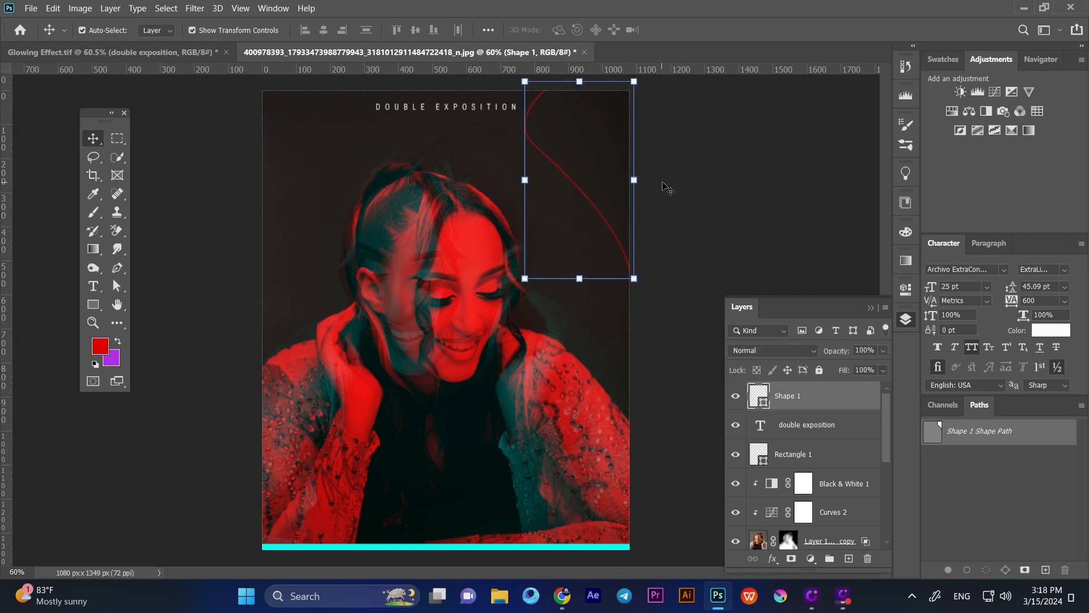
pyautogui.click(676, 183)
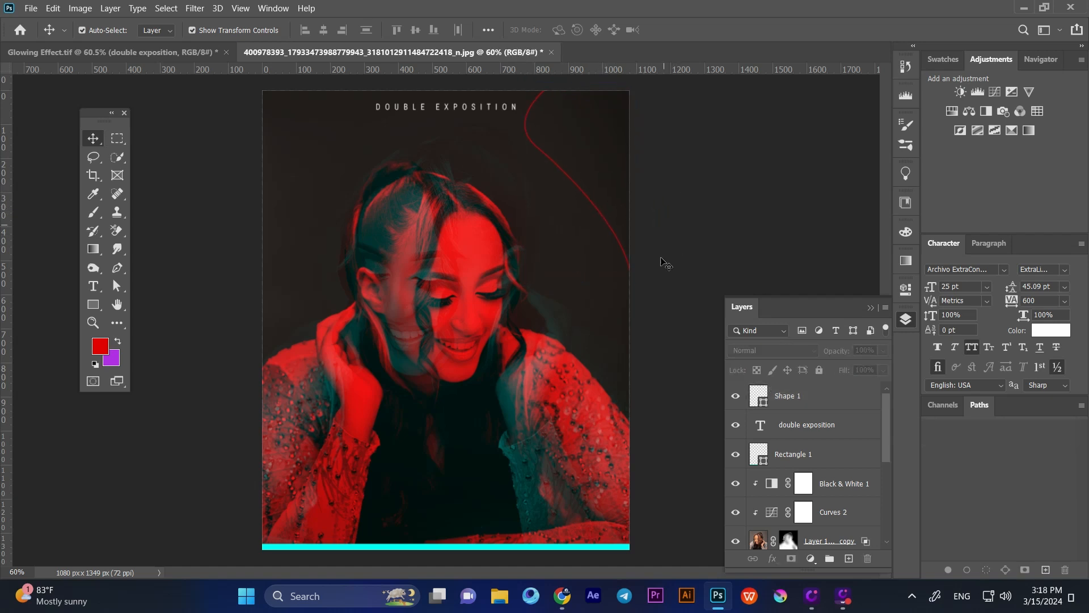
# - Draw a closed curved shape about 318 × 303 px around the canvas's upper-left corner with a 2 px cyan stroke and no fill
pyautogui.click(117, 268)
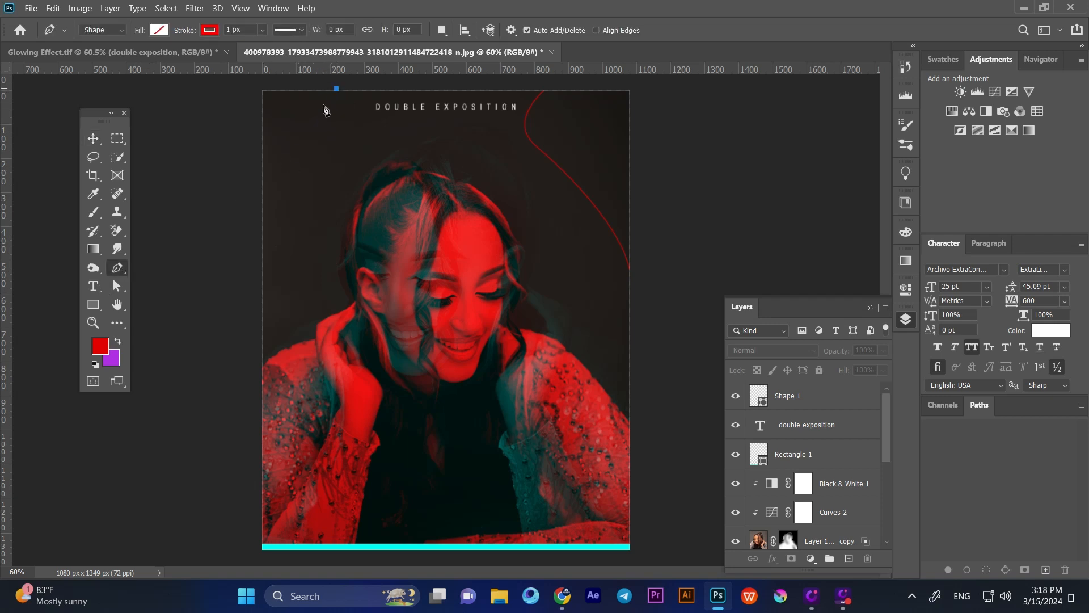
pyautogui.moveTo(262, 185); pyautogui.dragTo(265, 269)
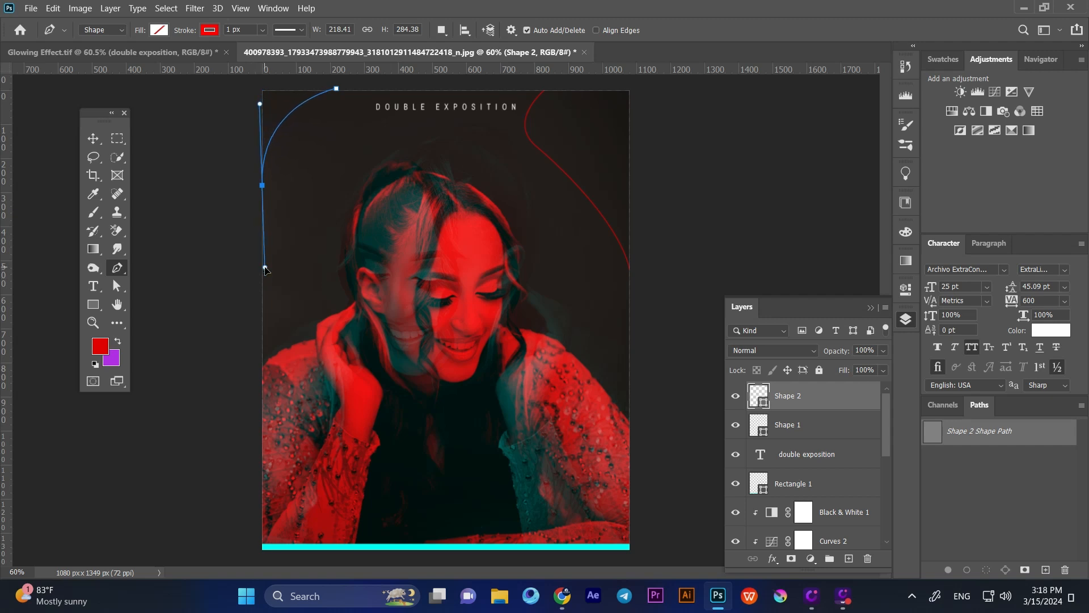
pyautogui.click(263, 187)
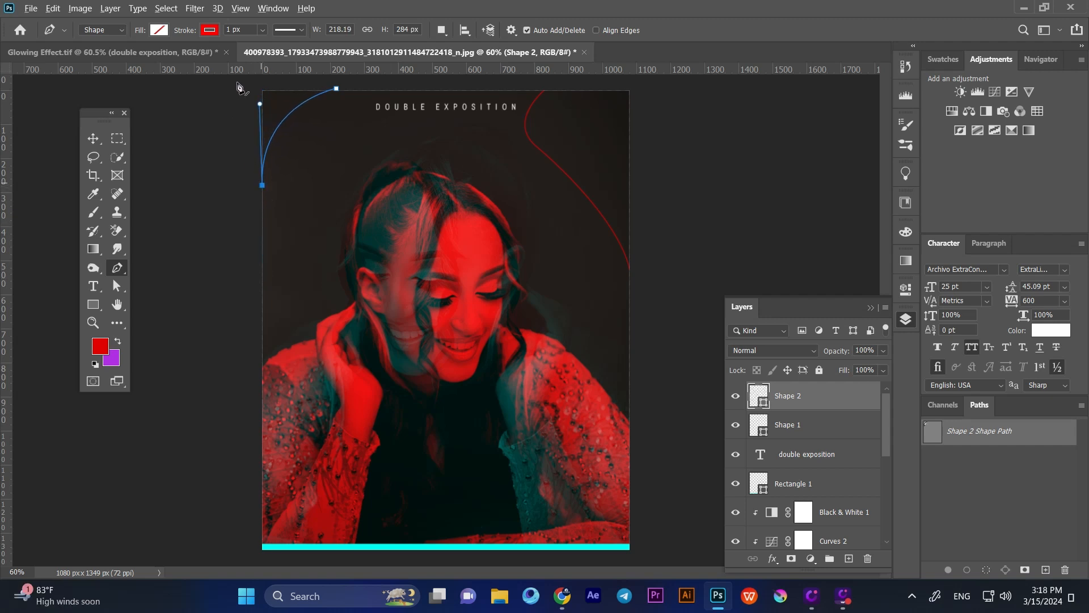
pyautogui.click(335, 88)
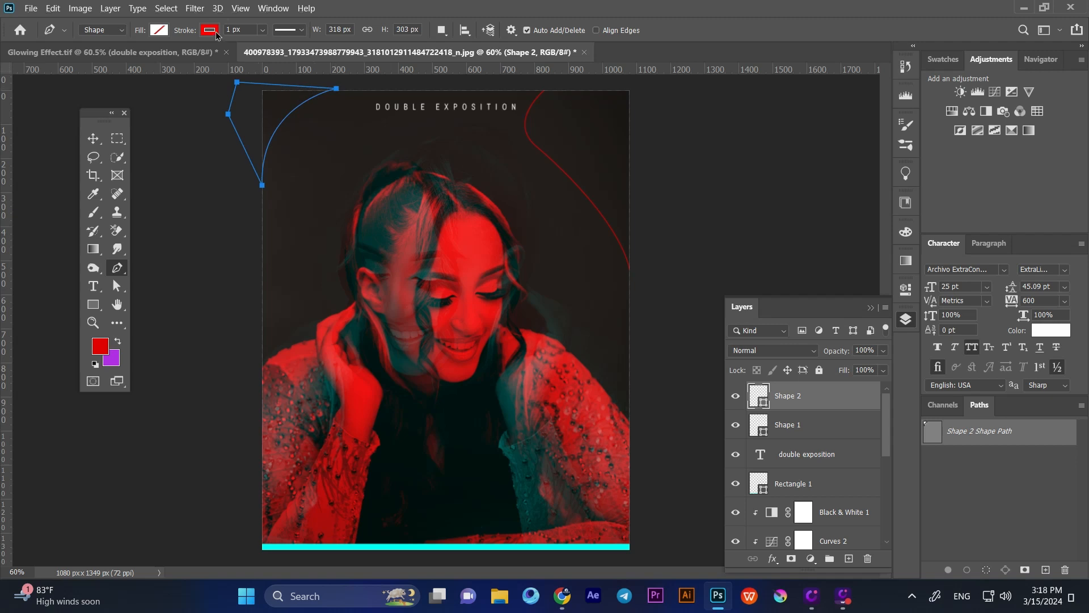
pyautogui.click(210, 30)
pyautogui.click(238, 32)
pyautogui.press('Return')
pyautogui.press('Return')
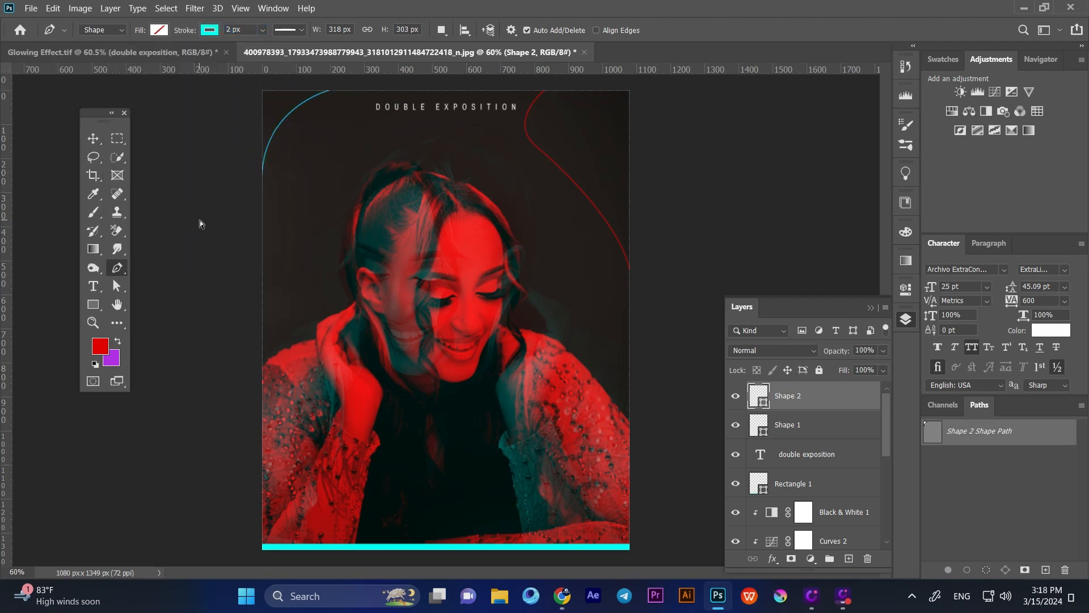
# - Draw an S-shaped curve about 705 × 343 px from the canvas's right edge down to the cyan bar with the Pen tool
pyautogui.click(626, 433)
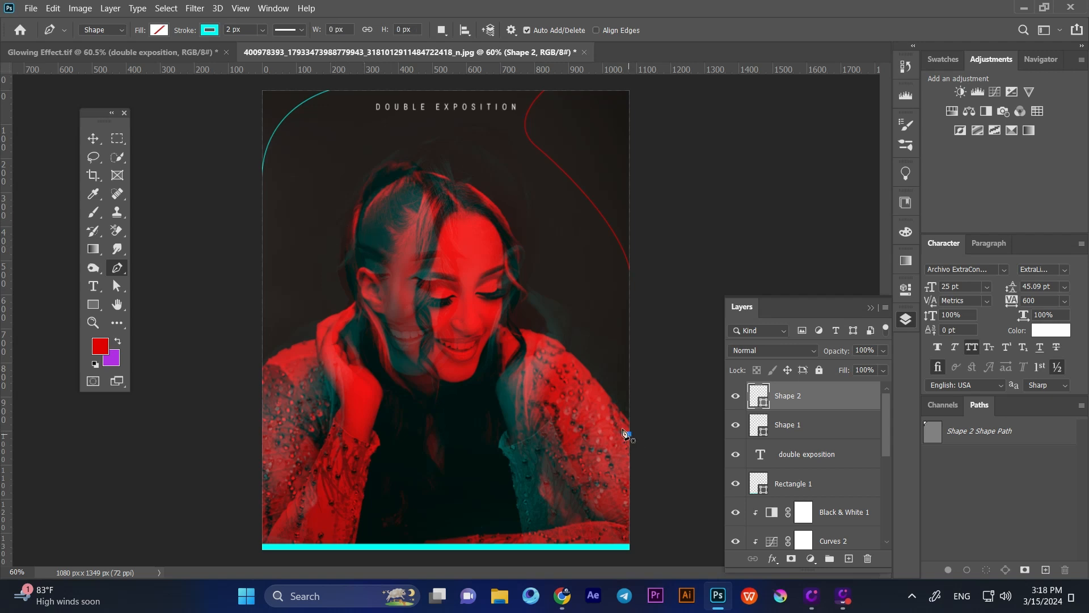
pyautogui.moveTo(498, 480); pyautogui.dragTo(470, 521)
pyautogui.click(389, 549)
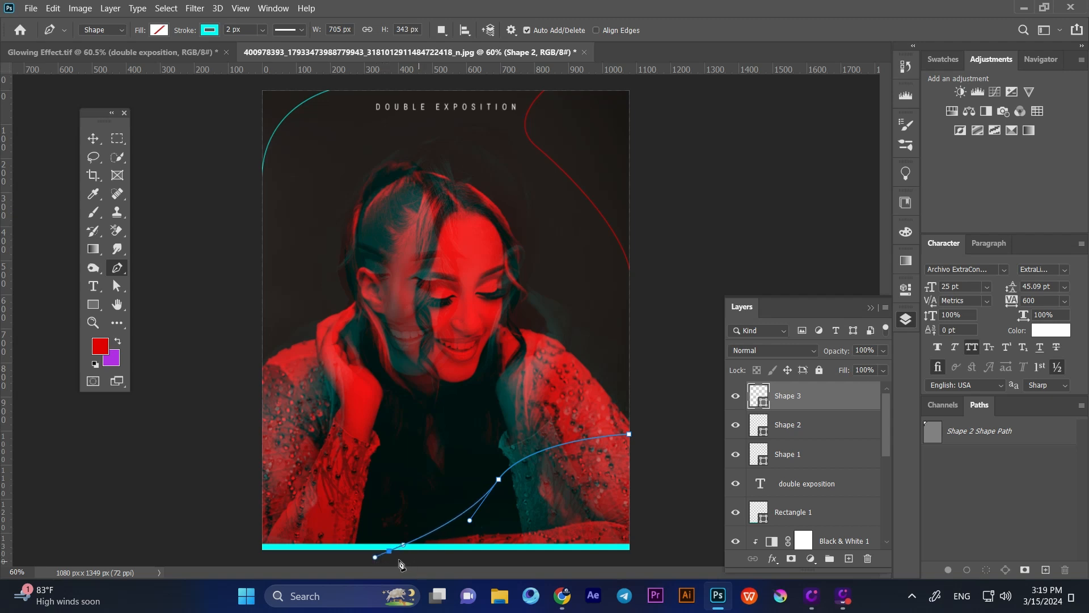
pyautogui.keyDown('alt'); pyautogui.click(389, 550); pyautogui.keyUp('alt')
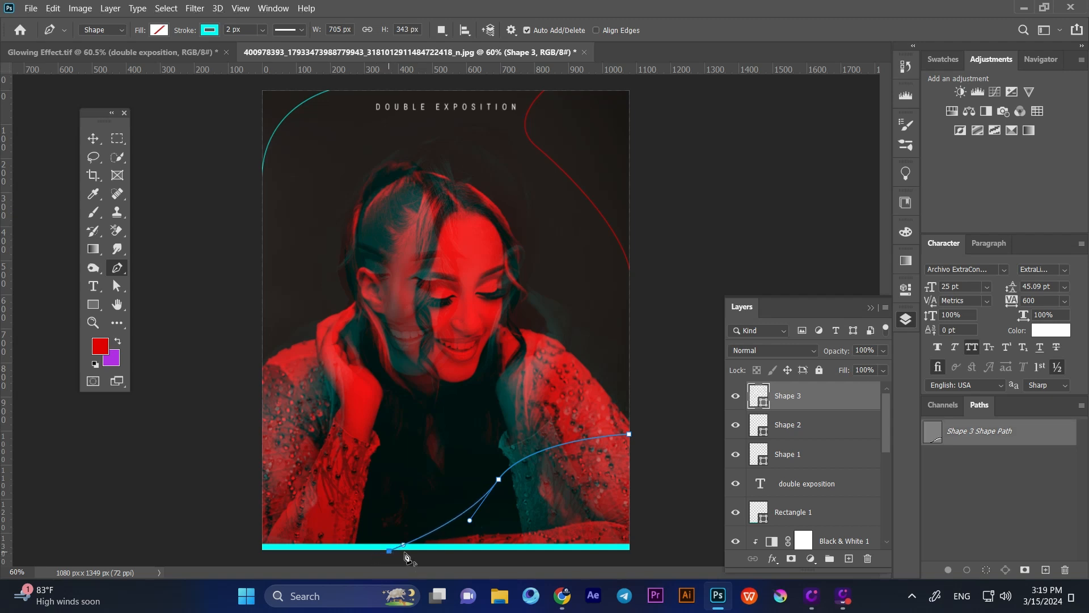
pyautogui.press('Return')
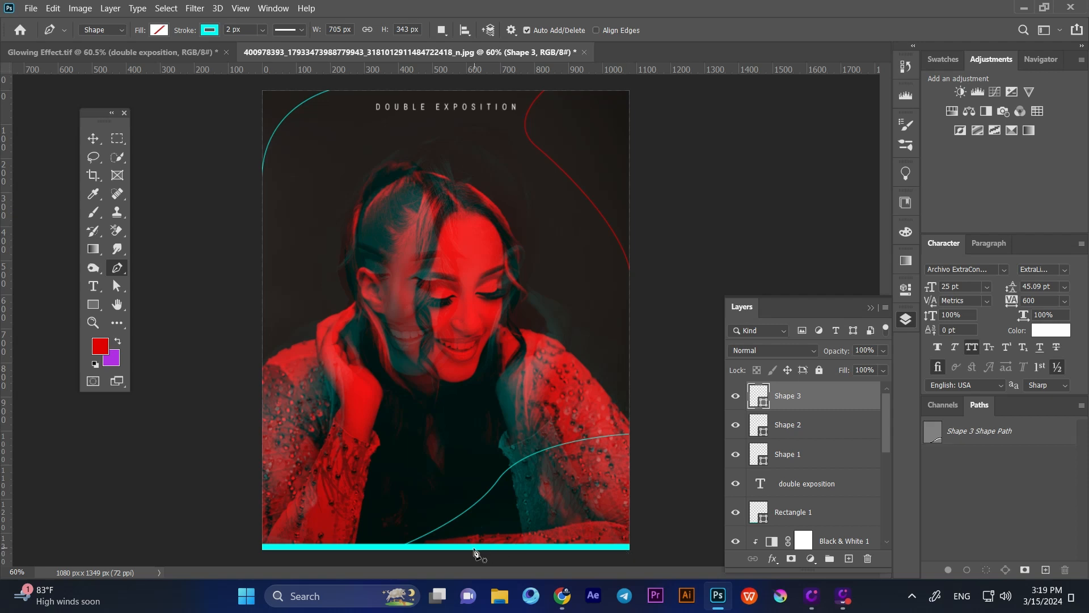
pyautogui.hotkey('ctrl', 'z')
pyautogui.keyDown('alt'); pyautogui.click(390, 552); pyautogui.keyUp('alt')
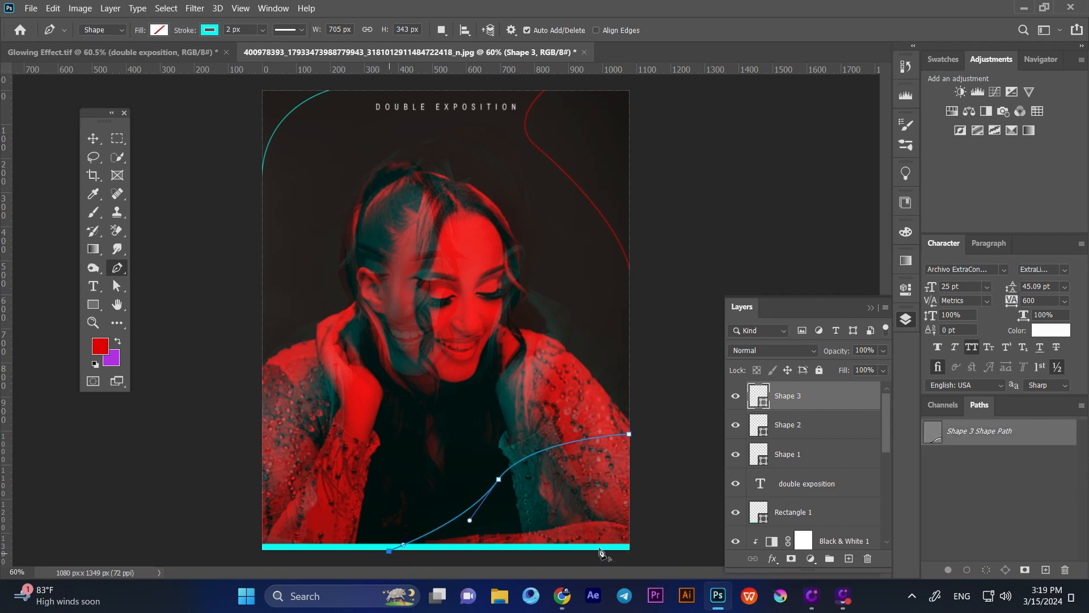
# - Close the S-shaped curve around the canvas's lower-right corner and set its stroke to red
pyautogui.click(628, 551)
pyautogui.click(636, 550)
pyautogui.click(210, 32)
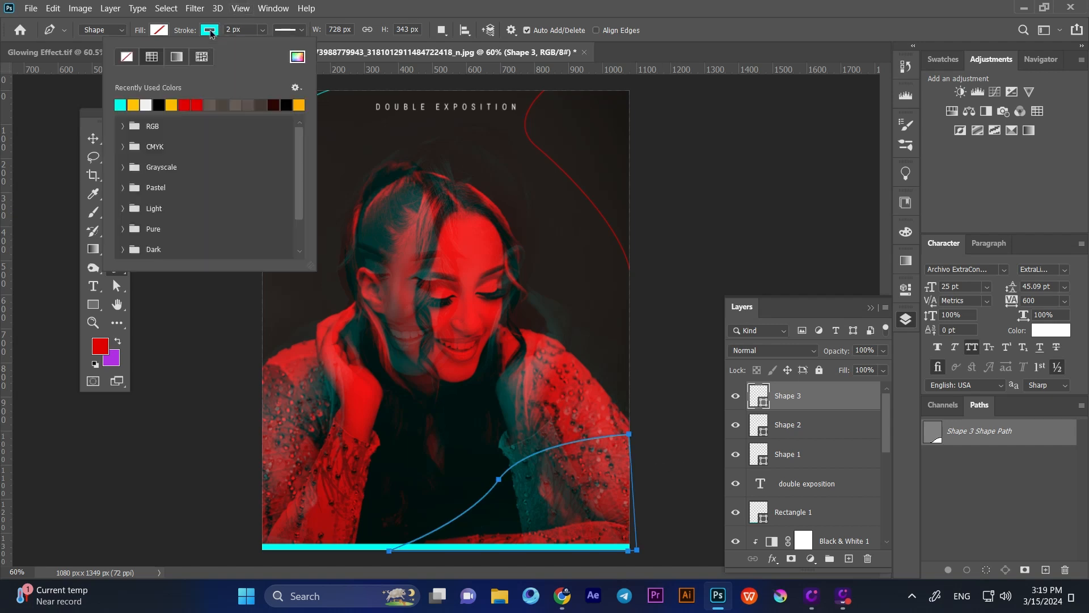
pyautogui.click(195, 105)
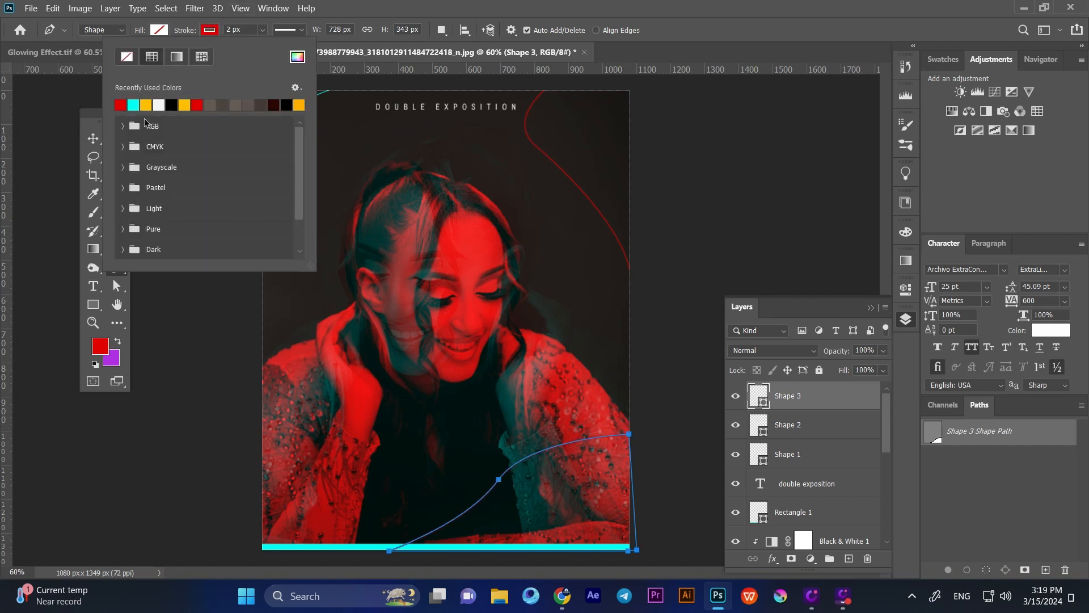
pyautogui.click(94, 139)
pyautogui.click(182, 155)
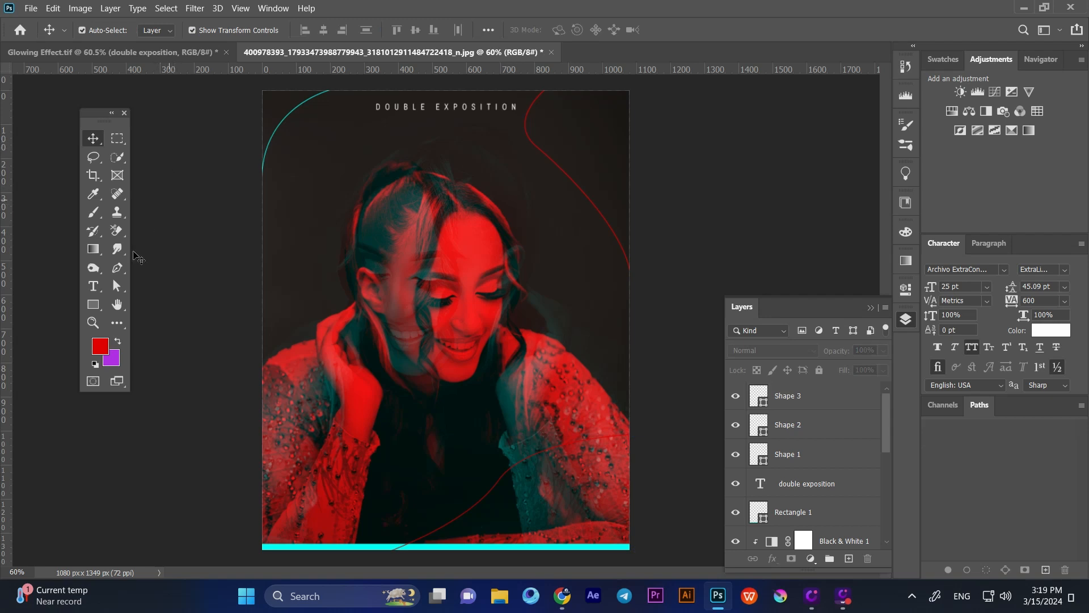
# - Draw a circle about 97 × 97 px on the lower part of the dress, with a red fill and no stroke
pyautogui.moveTo(93, 304); pyautogui.dragTo(153, 316)
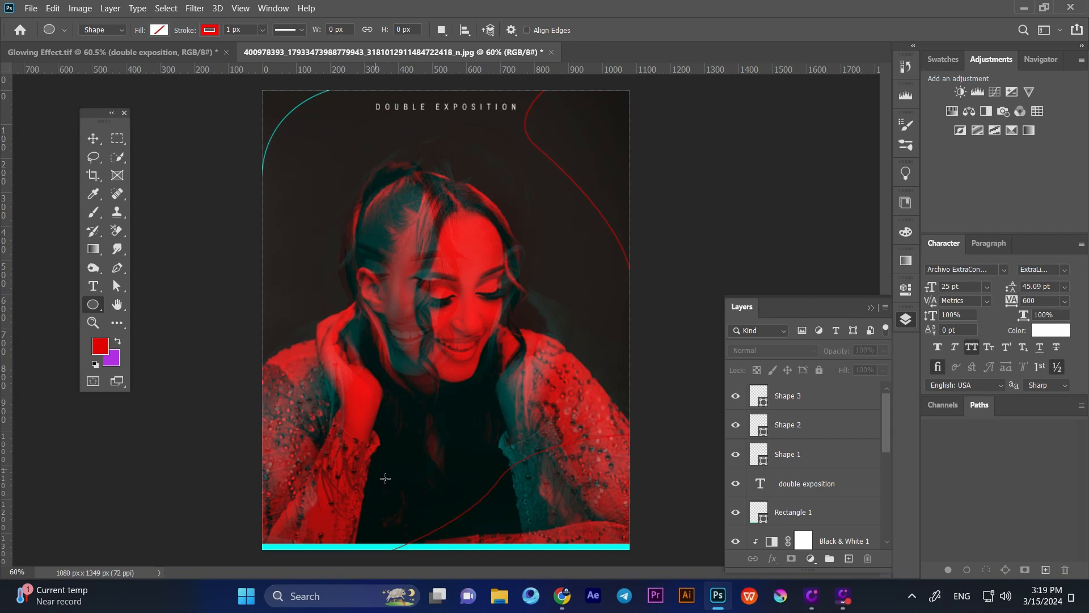
pyautogui.moveTo(373, 468); pyautogui.dragTo(405, 500)
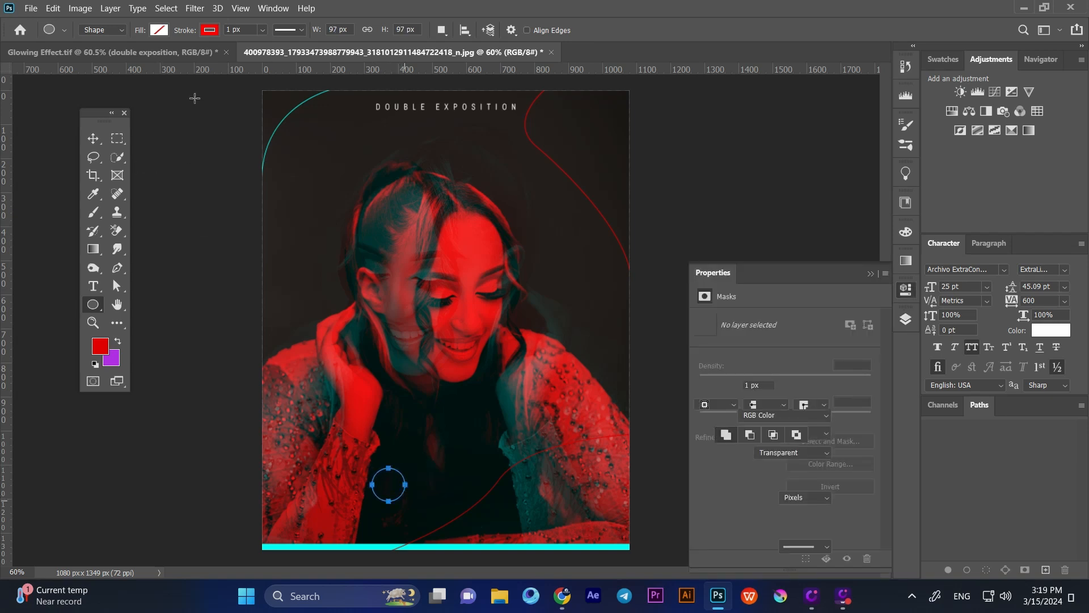
pyautogui.click(210, 30)
pyautogui.click(128, 57)
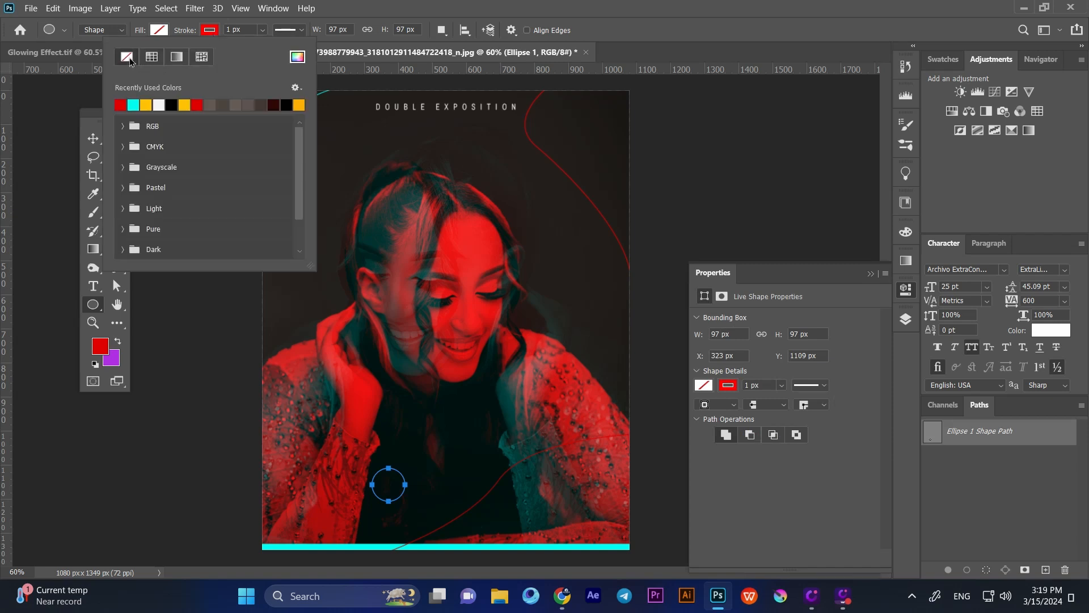
pyautogui.click(161, 30)
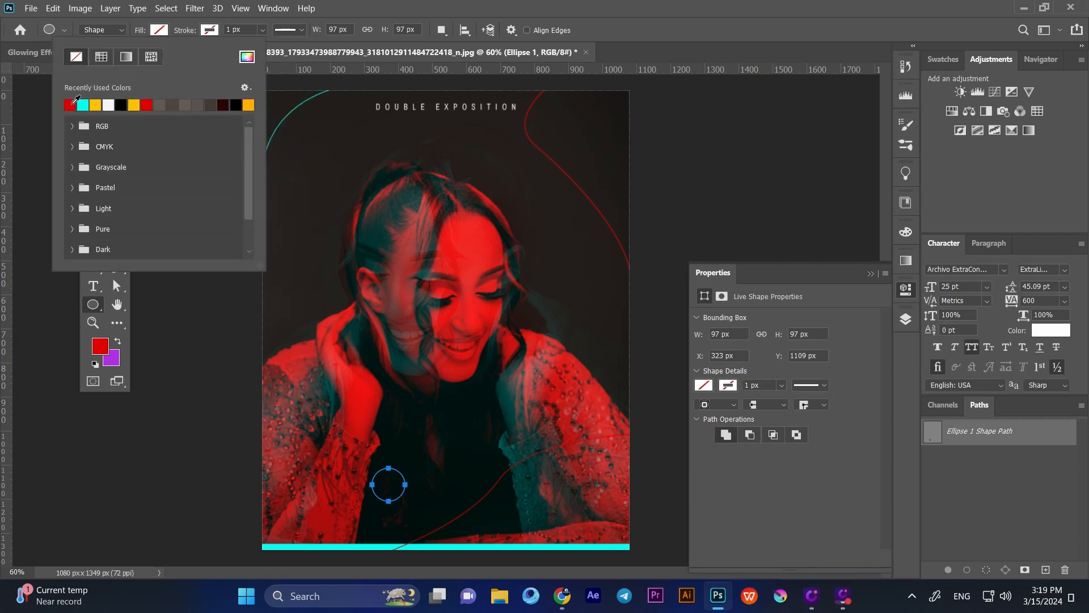
pyautogui.click(70, 105)
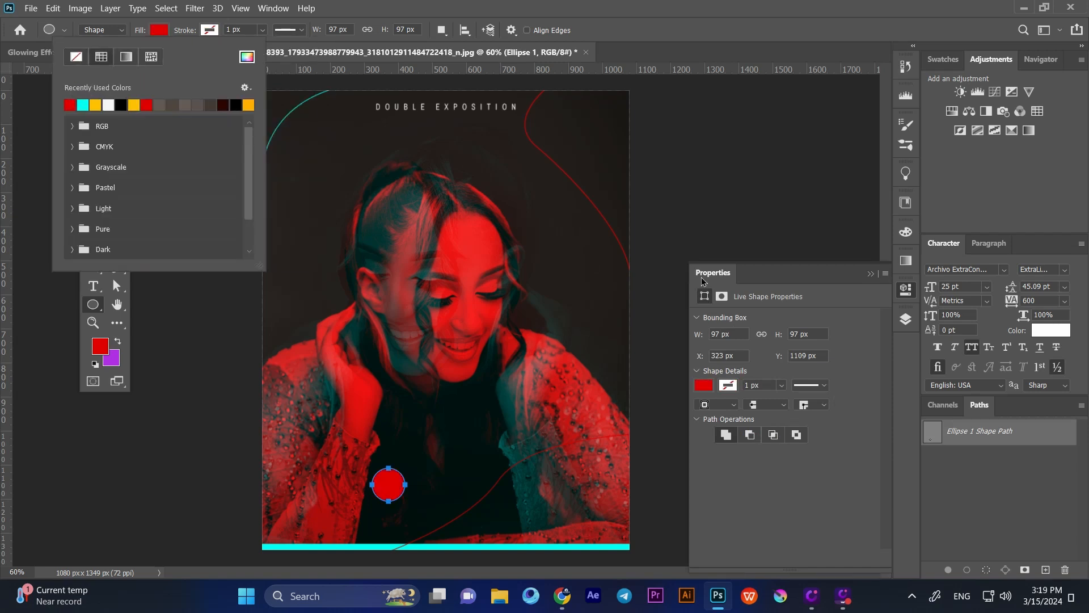
pyautogui.click(742, 279)
pyautogui.click(93, 138)
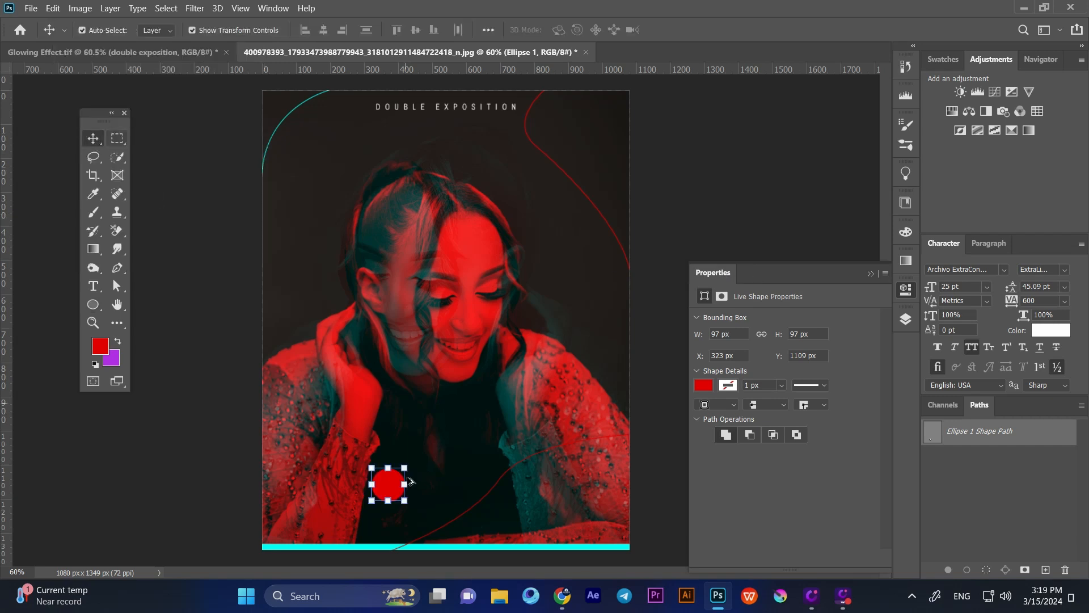
# - Duplicate the red circle to its lower right on the dress and fill the copy with cyan
pyautogui.moveTo(400, 489); pyautogui.dragTo(474, 514)
pyautogui.click(704, 387)
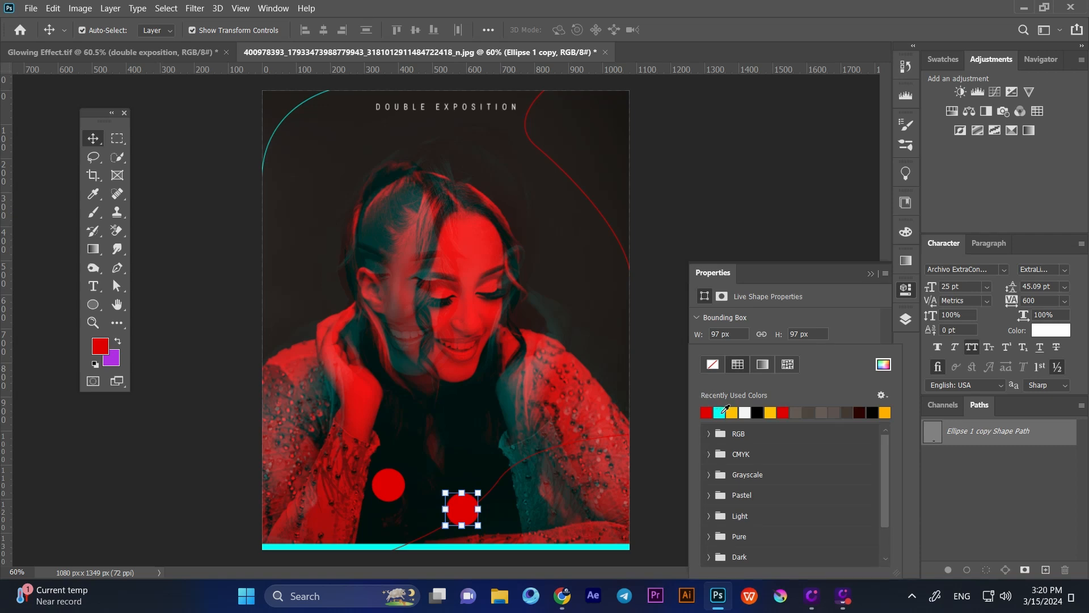
pyautogui.click(721, 412)
# - Move the cyan circle's layer below the red S-shaped curve's layer, Shape 3, and deselect the circle
pyautogui.click(905, 319)
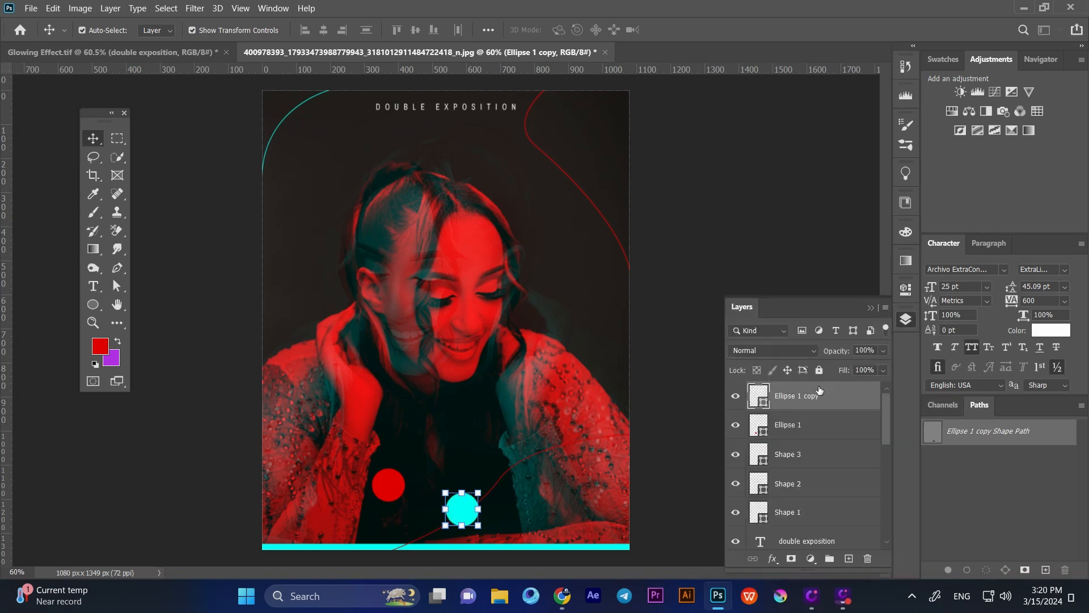
pyautogui.moveTo(802, 396); pyautogui.dragTo(803, 461)
pyautogui.click(684, 457)
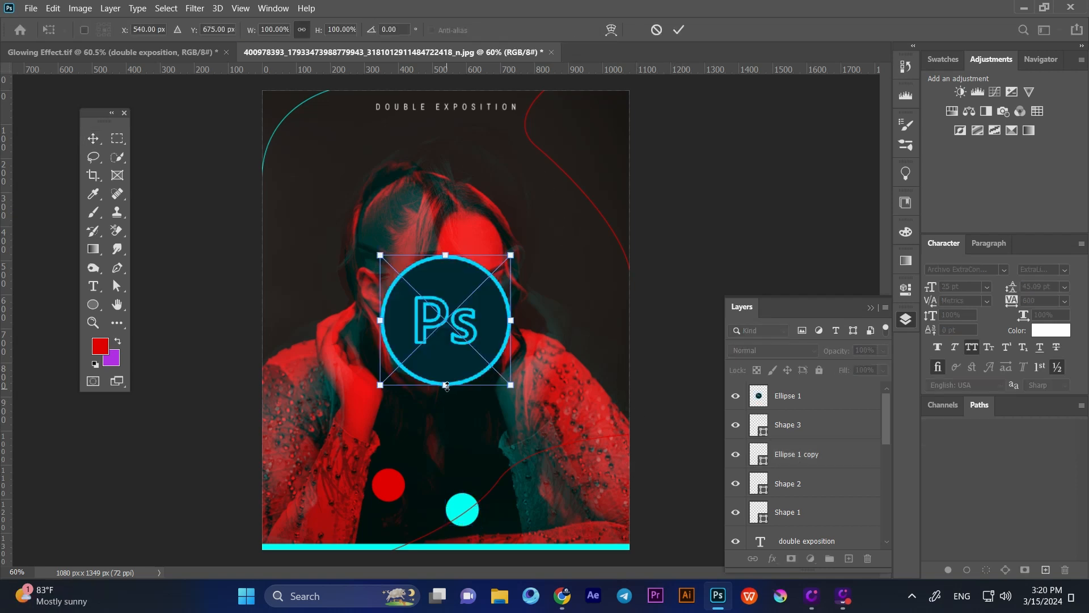
# - Place the Photoshop logo at 18.23% size near the canvas's upper-right corner and add a 7 px white outside stroke
pyautogui.moveTo(447, 386); pyautogui.dragTo(589, 119)
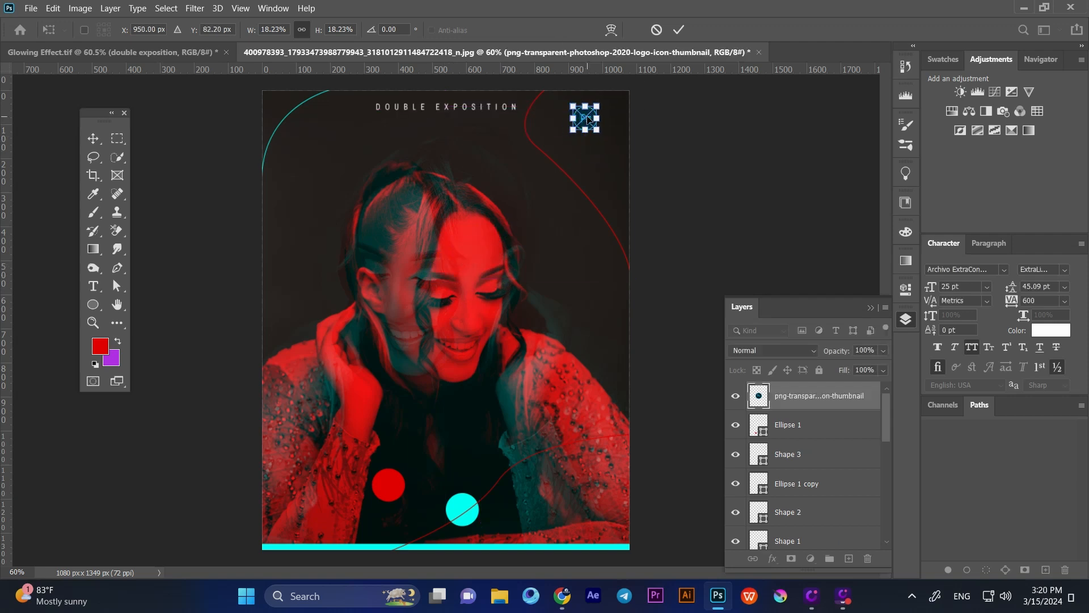
pyautogui.press('Return')
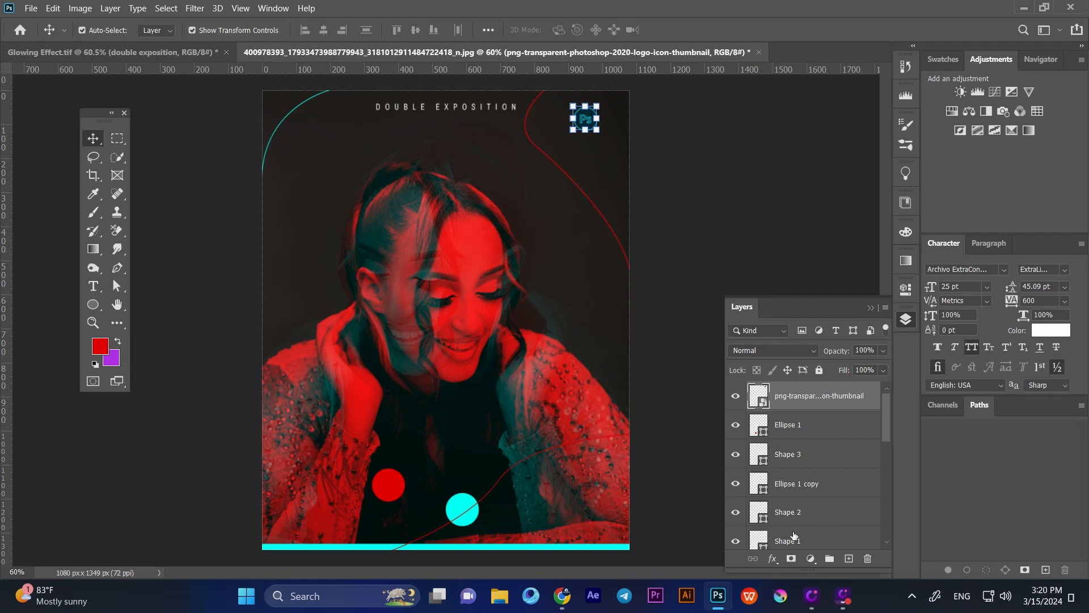
pyautogui.click(773, 559)
pyautogui.click(793, 454)
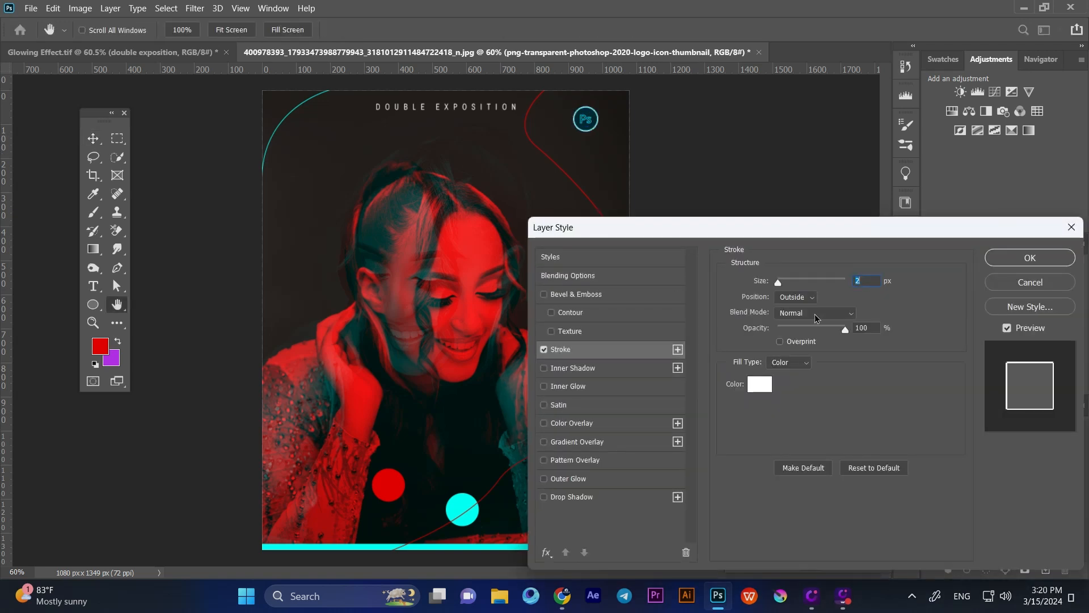
pyautogui.press('Up')
pyautogui.press('Up')
pyautogui.press('Up')
pyautogui.press('Up')
pyautogui.press('Up')
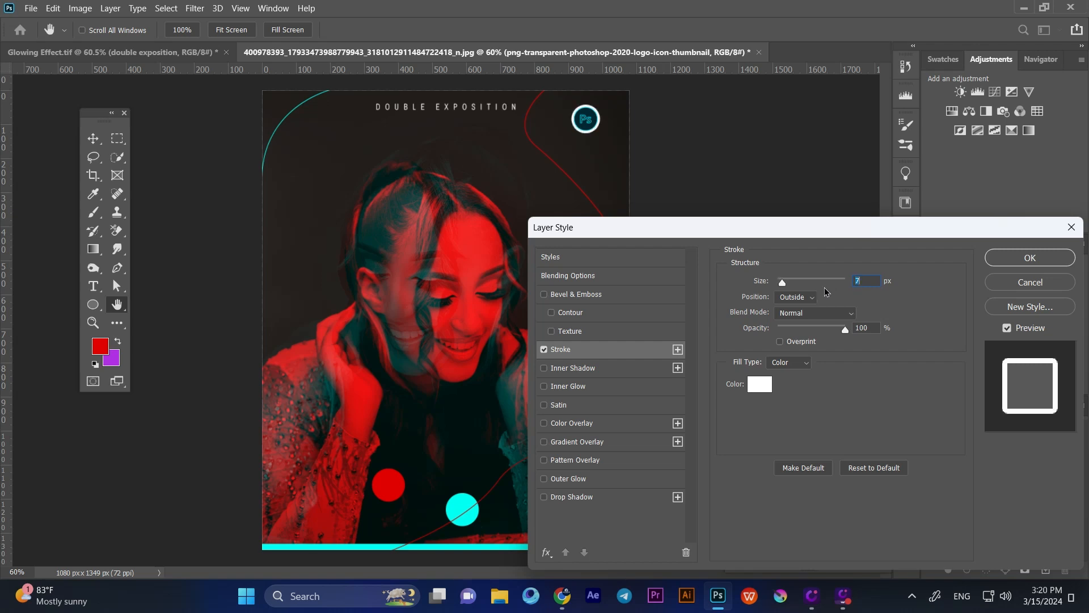
pyautogui.click(991, 259)
# - Paste the white lettering as a smart object, shrink it over the two circles, and shift the red circle slightly up and left
pyautogui.hotkey('ctrl', 'v')
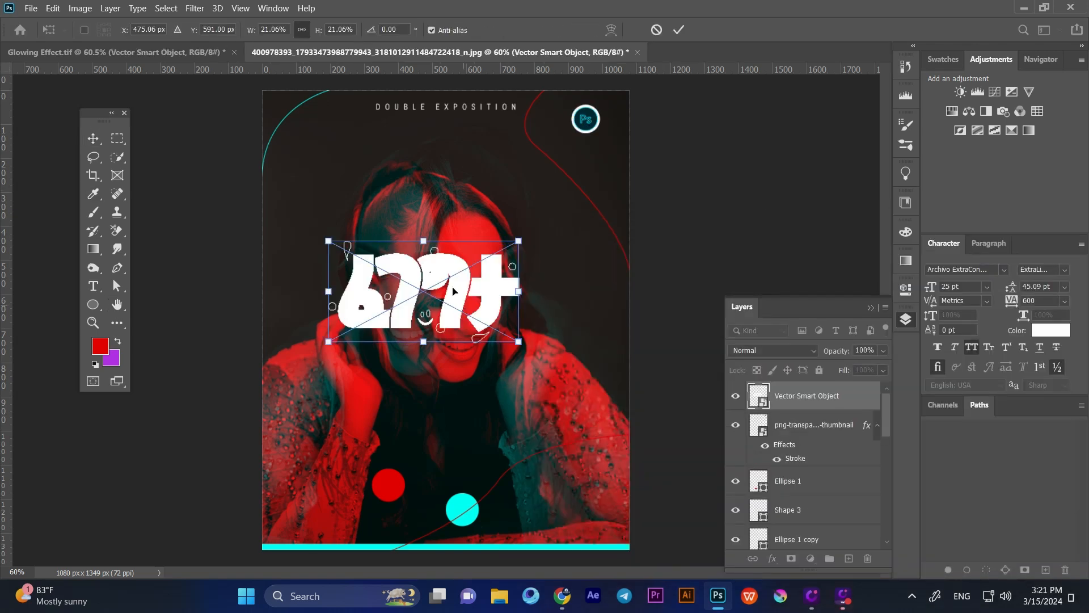
pyautogui.moveTo(422, 245); pyautogui.dragTo(389, 474)
pyautogui.press('Return')
pyautogui.click(392, 476)
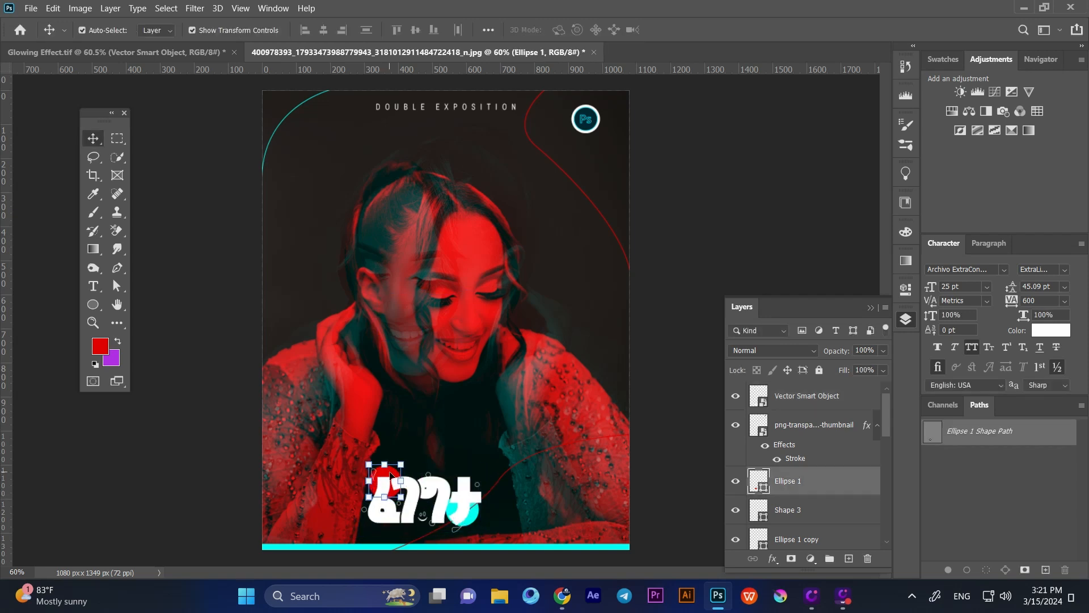
# - Scale the white lettering to 11.92% and nudge it slightly up and to the right over the circles
pyautogui.click(475, 516)
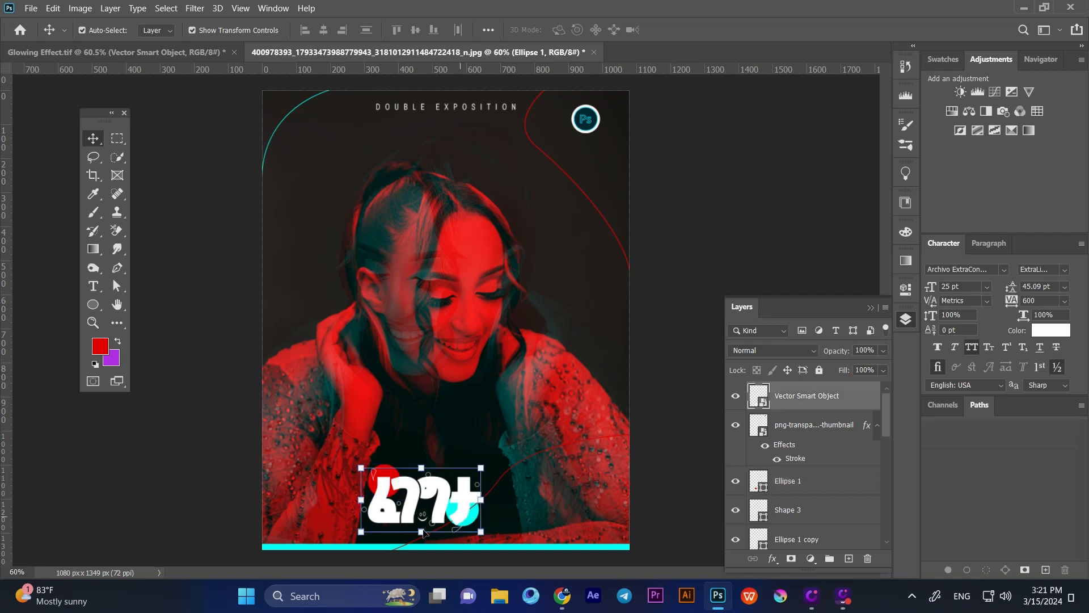
pyautogui.click(421, 531)
pyautogui.moveTo(421, 532); pyautogui.dragTo(424, 526)
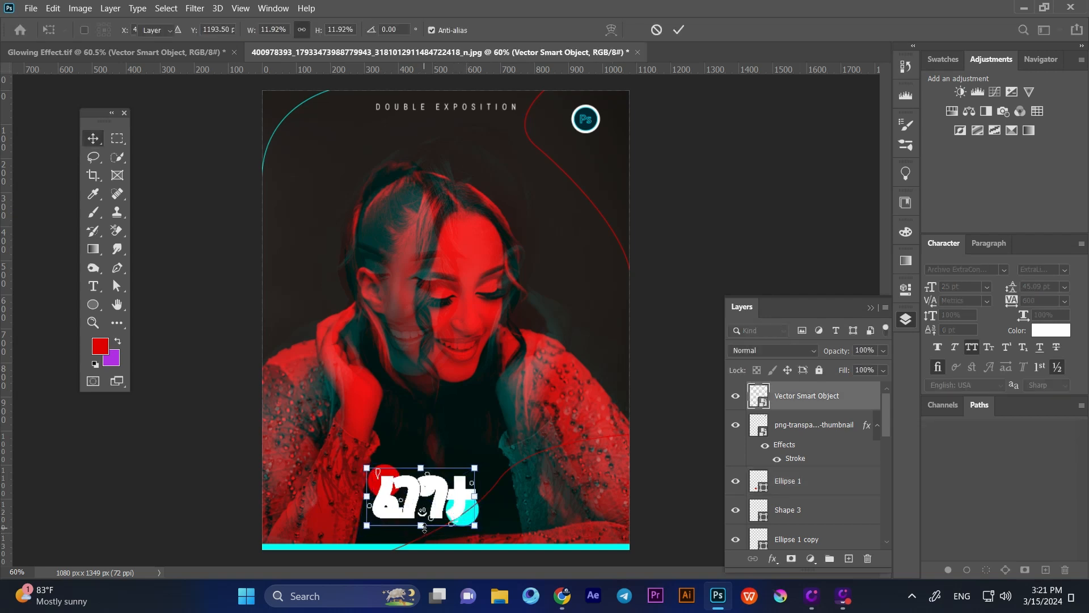
pyautogui.press('Return')
pyautogui.press('Right')
pyautogui.press('Right')
pyautogui.press('Up')
pyautogui.press('Up')
pyautogui.press('Up')
pyautogui.press('Up')
pyautogui.press('Up')
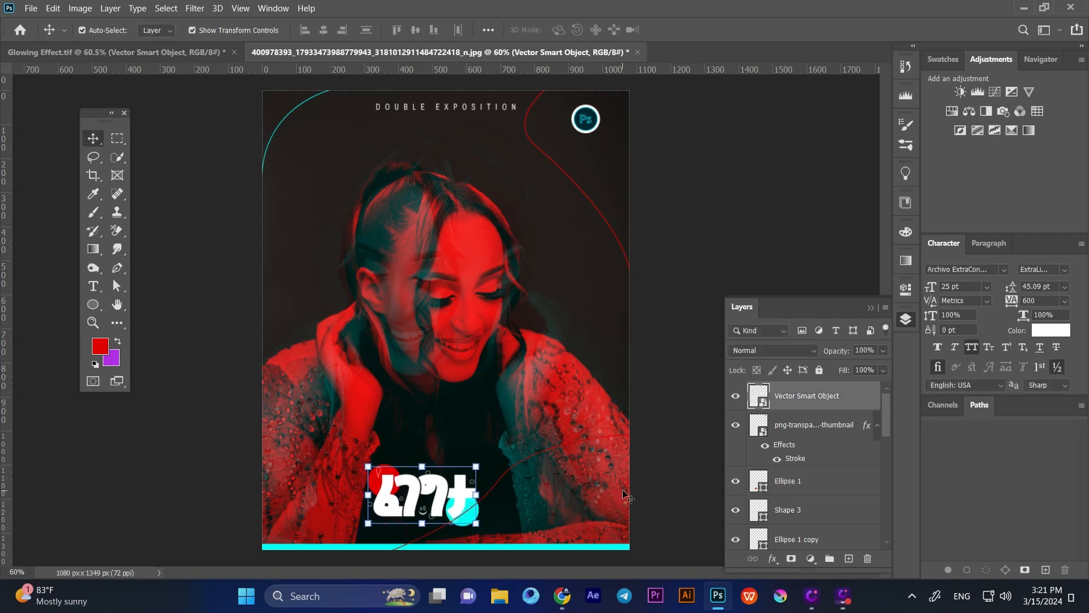
pyautogui.press('Right')
pyautogui.press('Right')
pyautogui.press('Right')
pyautogui.press('Up')
pyautogui.press('Up')
pyautogui.click(657, 487)
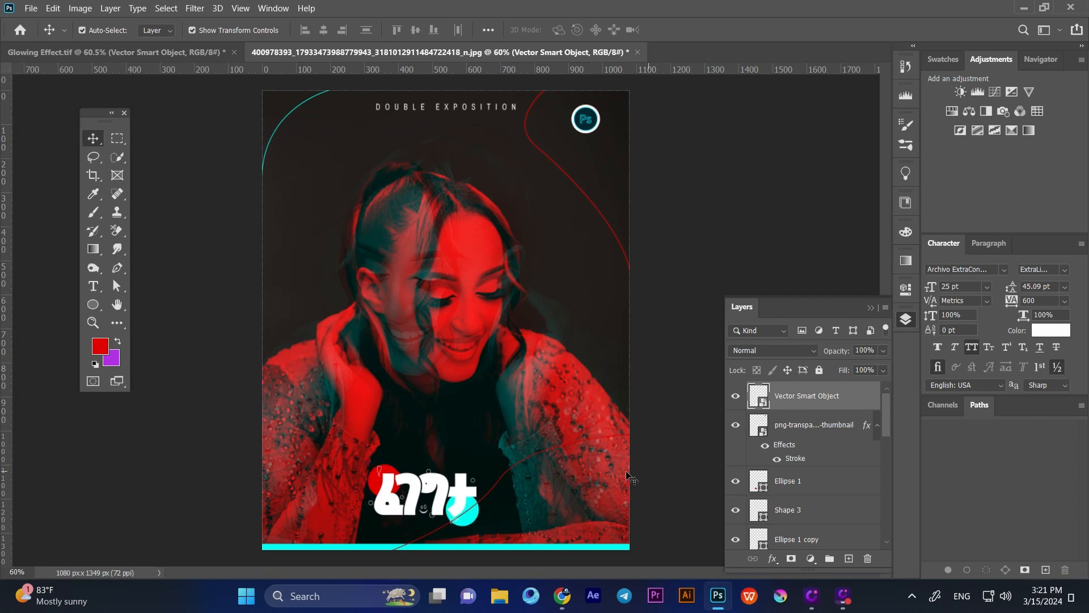
# - Add a new layer above Black & White 1 and draw a red-to-transparent gradient at 48% opacity rising from the canvas's lower edge
pyautogui.scroll(-3, 806, 482)
pyautogui.scroll(-3, 840, 481)
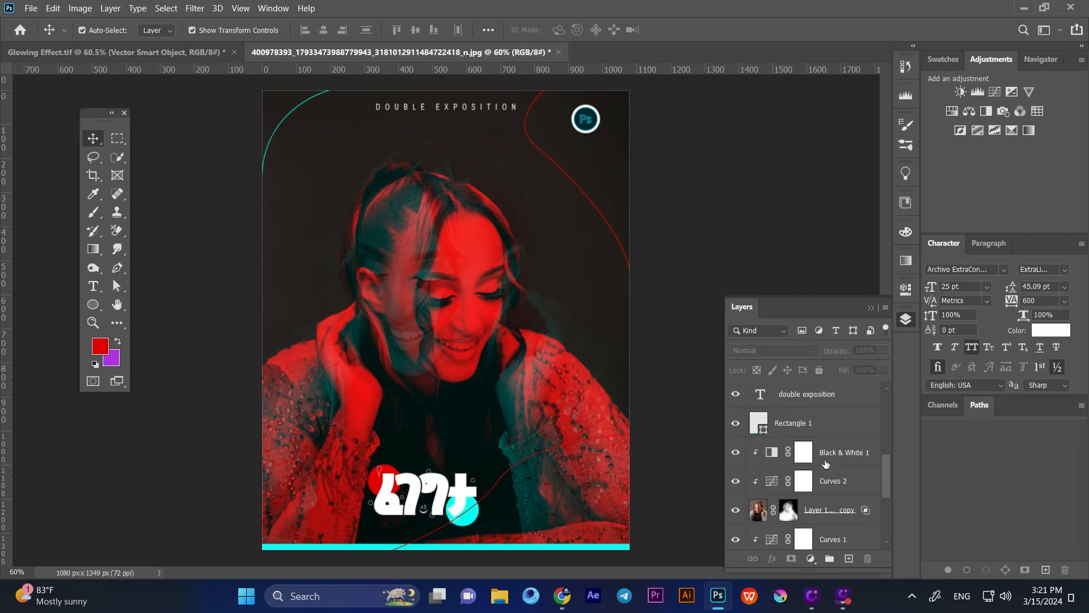
pyautogui.click(844, 455)
pyautogui.click(849, 558)
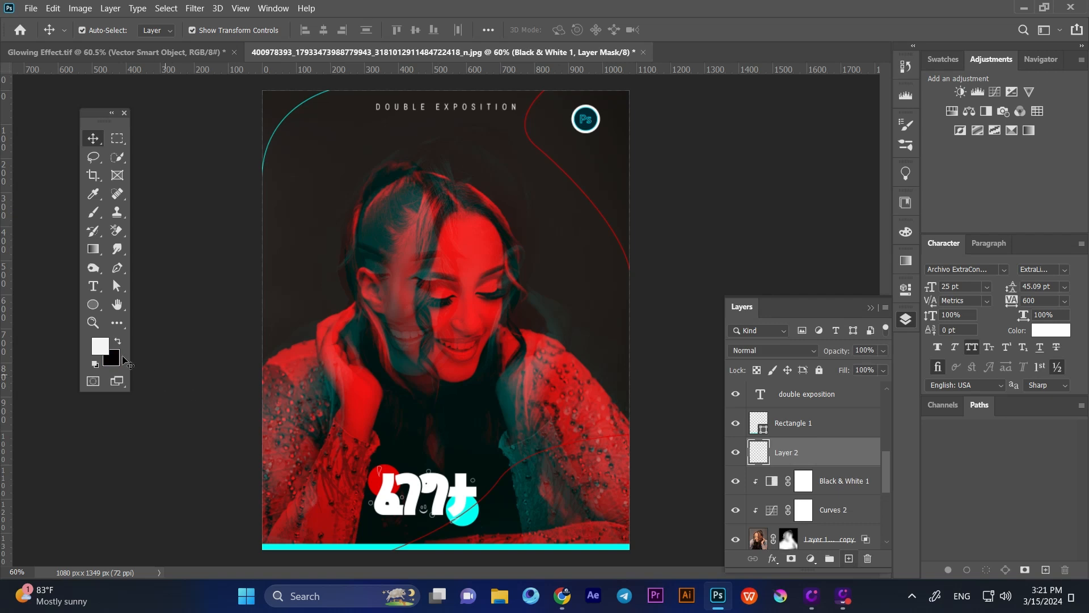
pyautogui.click(93, 249)
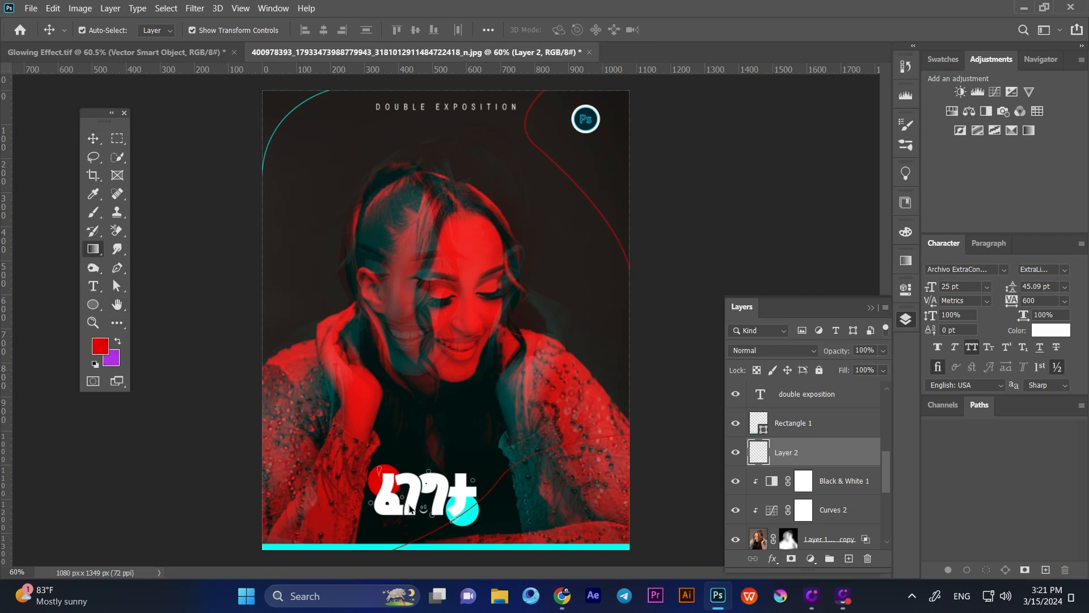
pyautogui.scroll(-3, 501, 435)
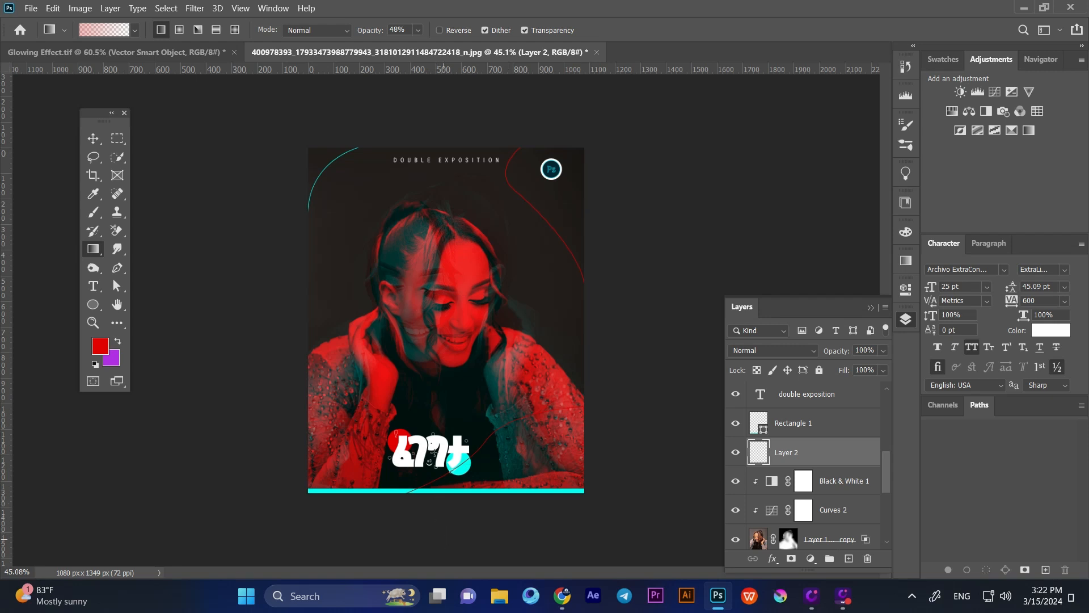
pyautogui.moveTo(443, 543); pyautogui.dragTo(439, 379)
pyautogui.click(93, 137)
pyautogui.scroll(3, 466, 424)
pyautogui.scroll(-1, 466, 424)
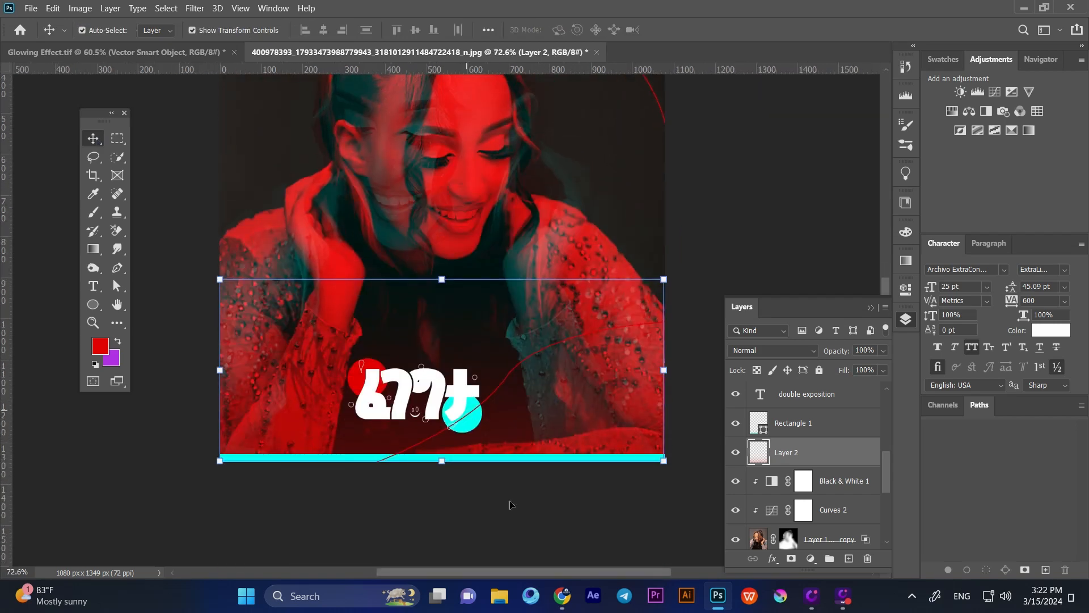
pyautogui.click(519, 527)
# - Paint white over the side-facing head on the Layer 1 copy copy mask with a 100 px brush at 41% opacity, and set the flow to 49%
pyautogui.scroll(2, 562, 460)
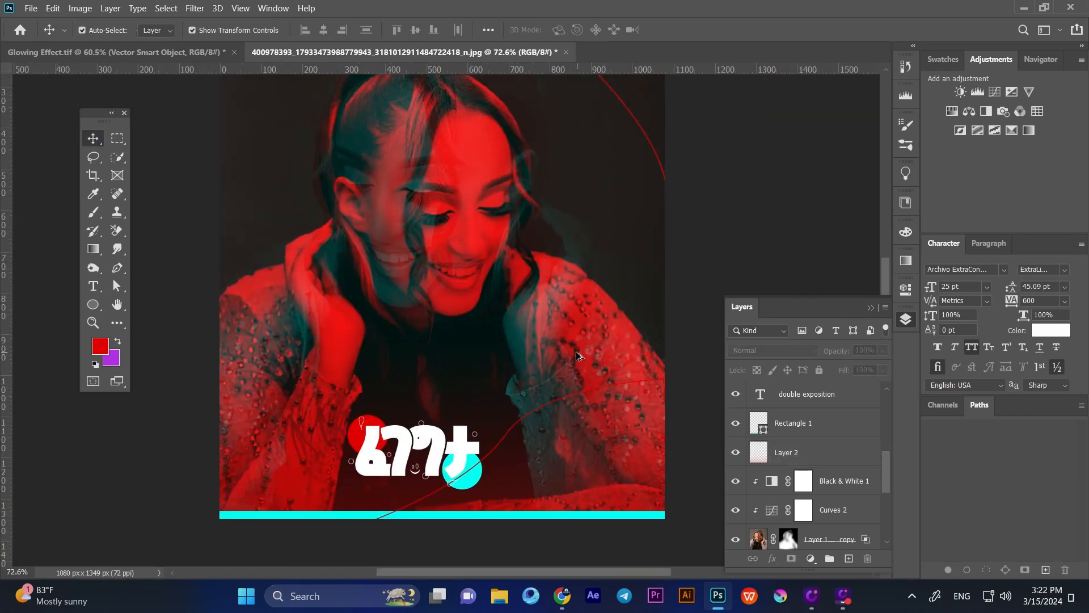
pyautogui.scroll(-2, 577, 355)
pyautogui.scroll(3, 743, 432)
pyautogui.click(406, 322)
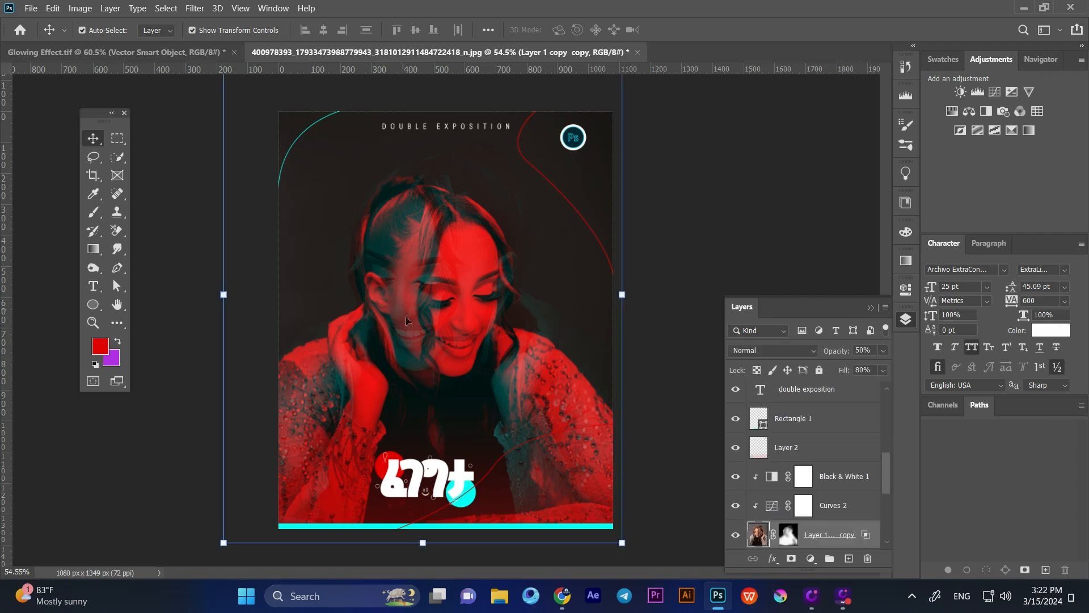
pyautogui.click(790, 536)
pyautogui.click(93, 212)
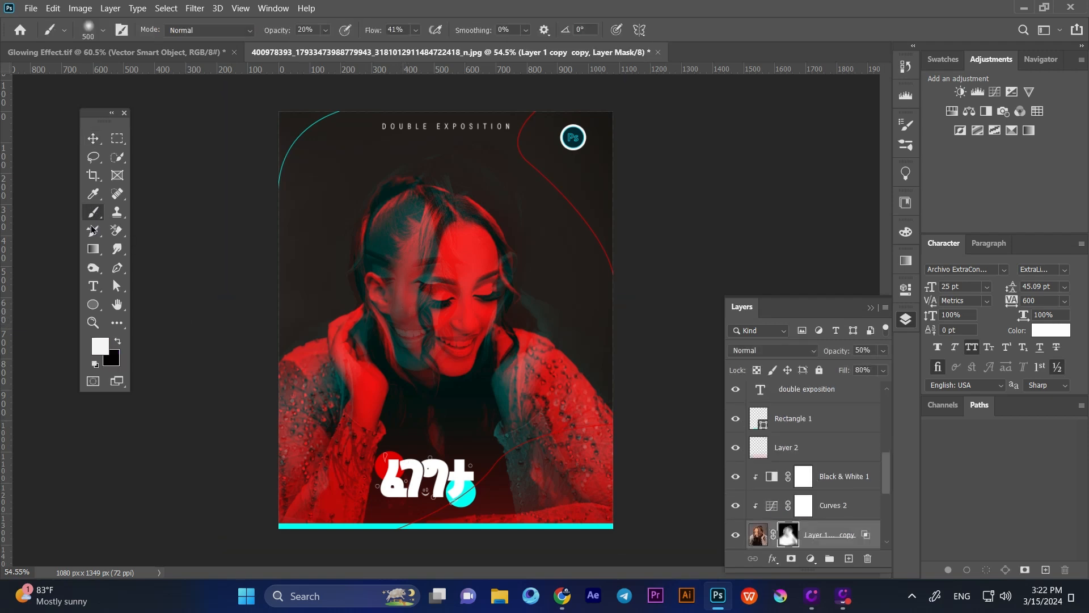
pyautogui.press('[')
pyautogui.press('[')
pyautogui.press('[')
pyautogui.press('[')
pyautogui.press('[')
pyautogui.press('[')
pyautogui.press('[')
pyautogui.press('[')
pyautogui.moveTo(280, 33); pyautogui.dragTo(292, 33)
pyautogui.moveTo(413, 253)
pyautogui.mouseDown()
pyautogui.moveTo(429, 222)
pyautogui.moveTo(420, 231)
pyautogui.moveTo(422, 189)
pyautogui.moveTo(410, 239)
pyautogui.mouseUp()
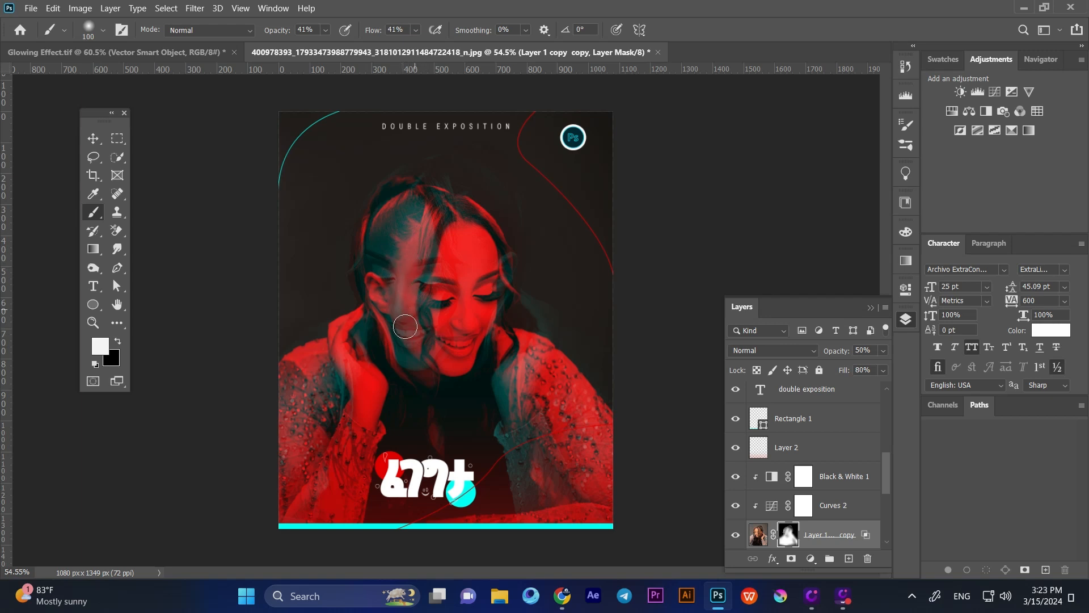
pyautogui.moveTo(375, 32); pyautogui.dragTo(380, 33)
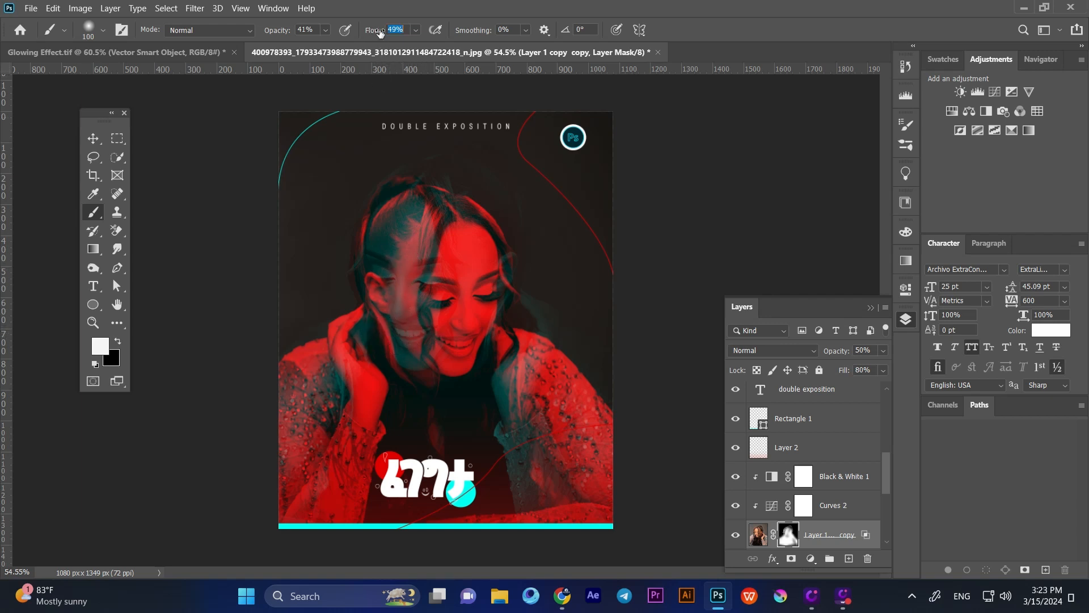